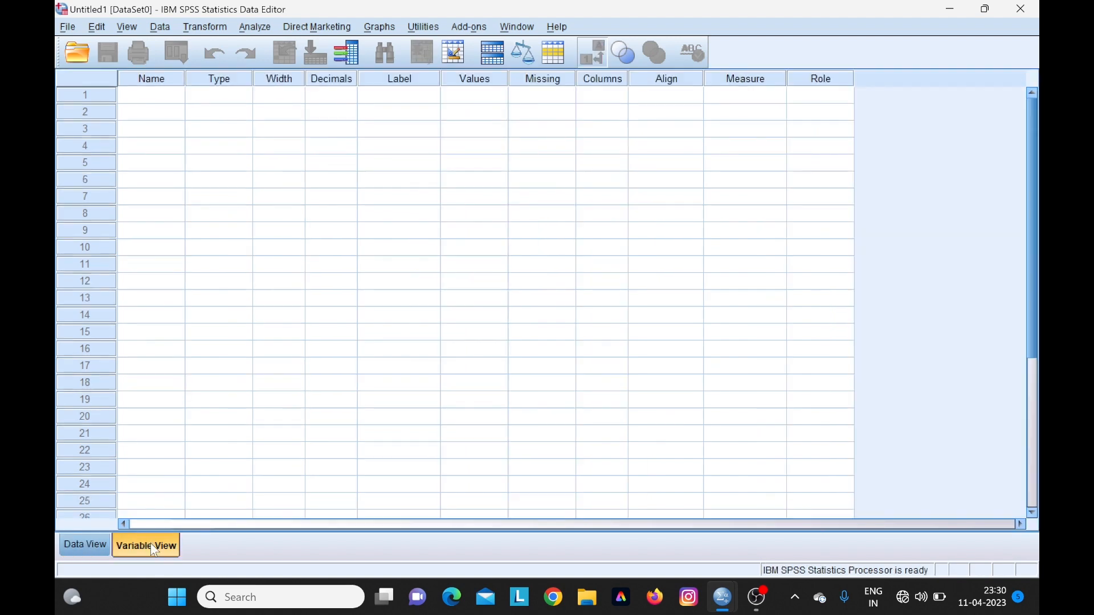
Define the first variable with the name age in Variable View.
{"action": "left_click", "coordinate": [81, 545]}
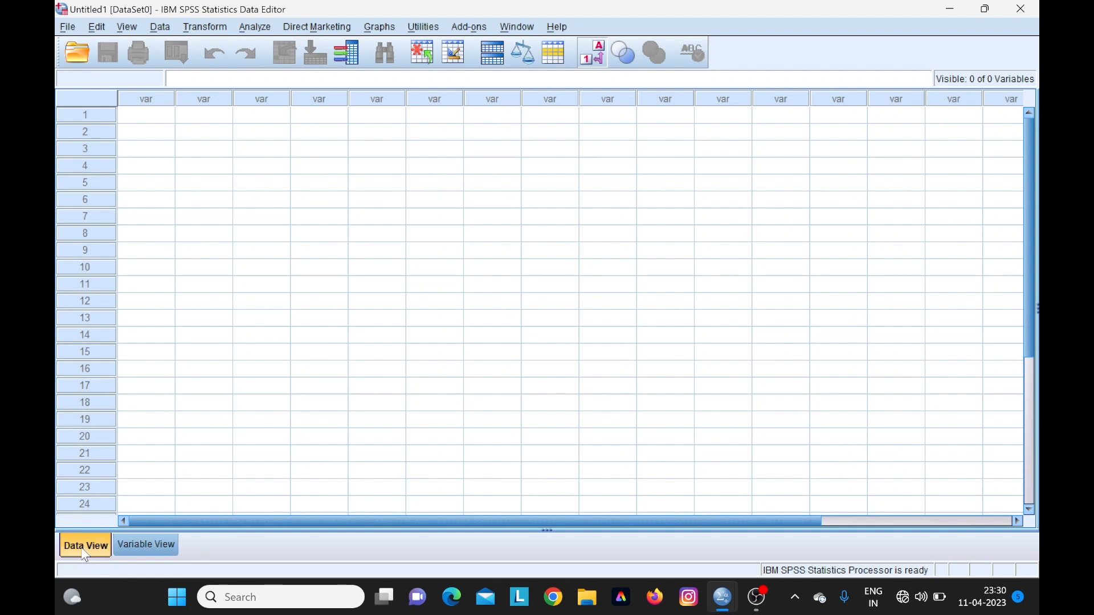
{"action": "left_click", "coordinate": [142, 548]}
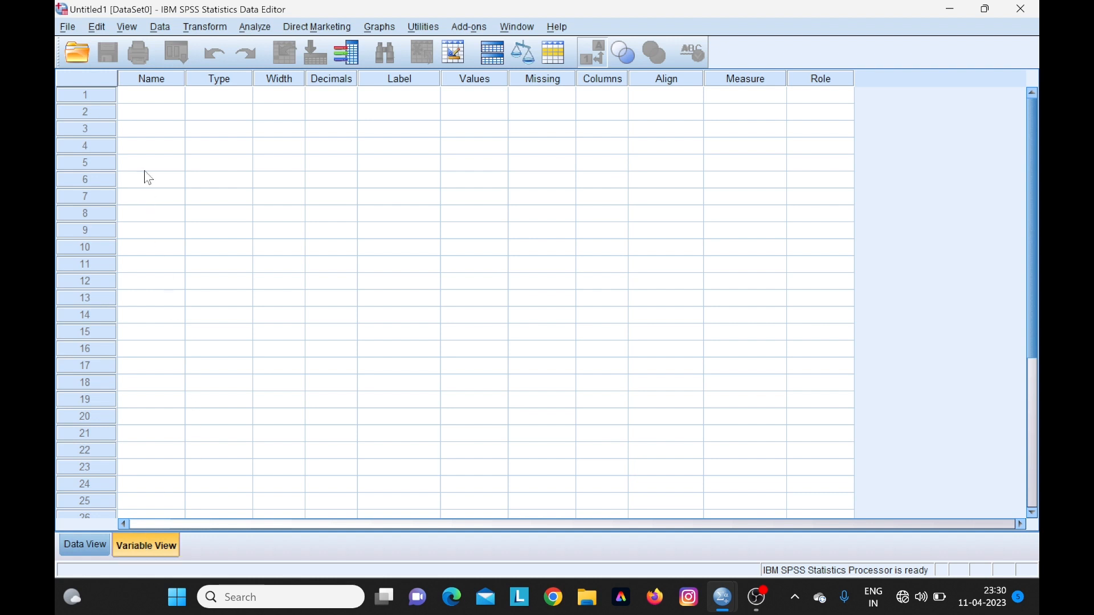
{"action": "left_click", "coordinate": [149, 101]}
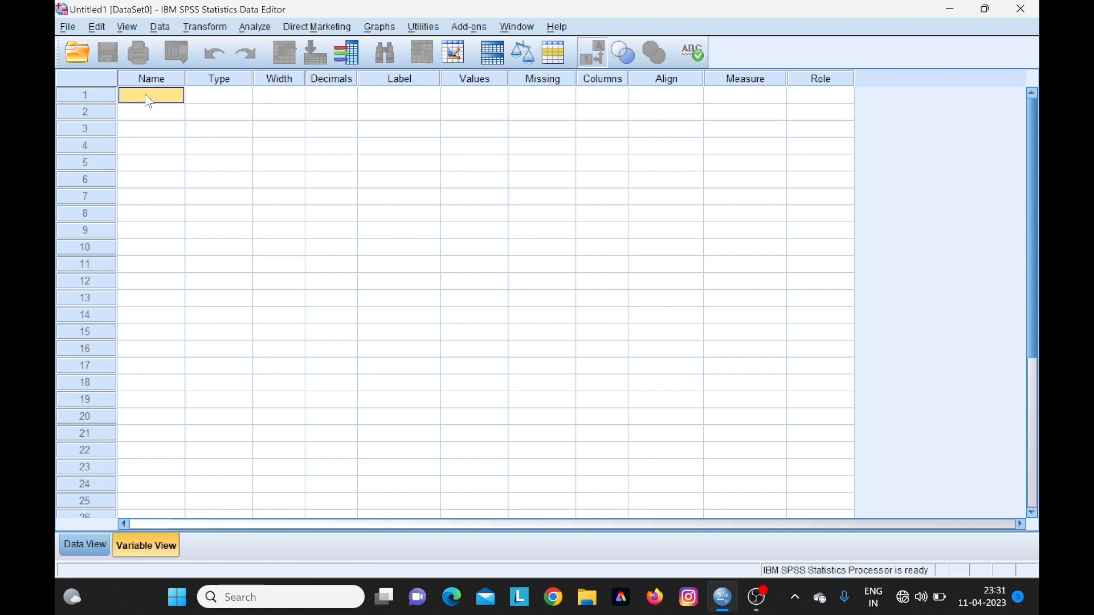
{"action": "type", "text": "age"}
{"action": "left_click", "coordinate": [219, 97]}
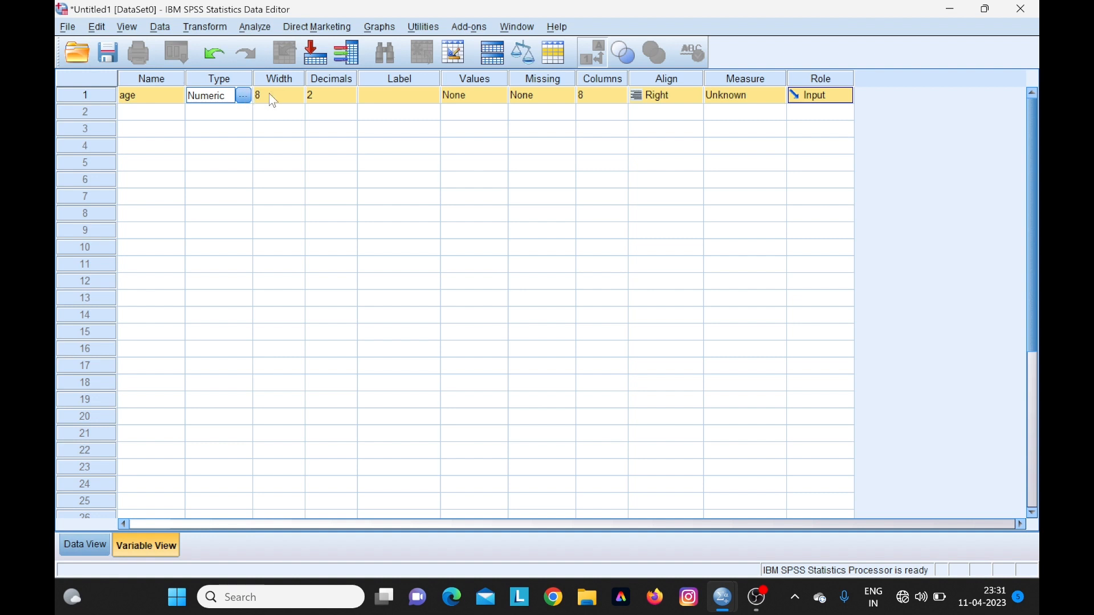
Set the age variable's decimals to 0 and its label to "age of students".
{"action": "left_click", "coordinate": [350, 90]}
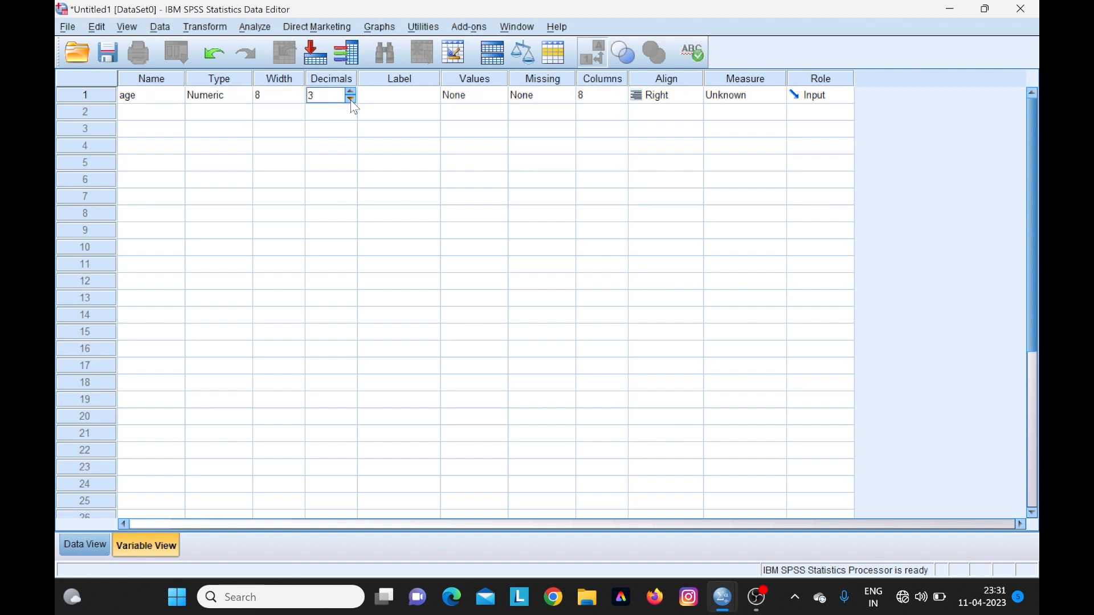
{"action": "left_click", "coordinate": [351, 100]}
{"action": "left_click", "coordinate": [351, 101]}
{"action": "left_click", "coordinate": [409, 101]}
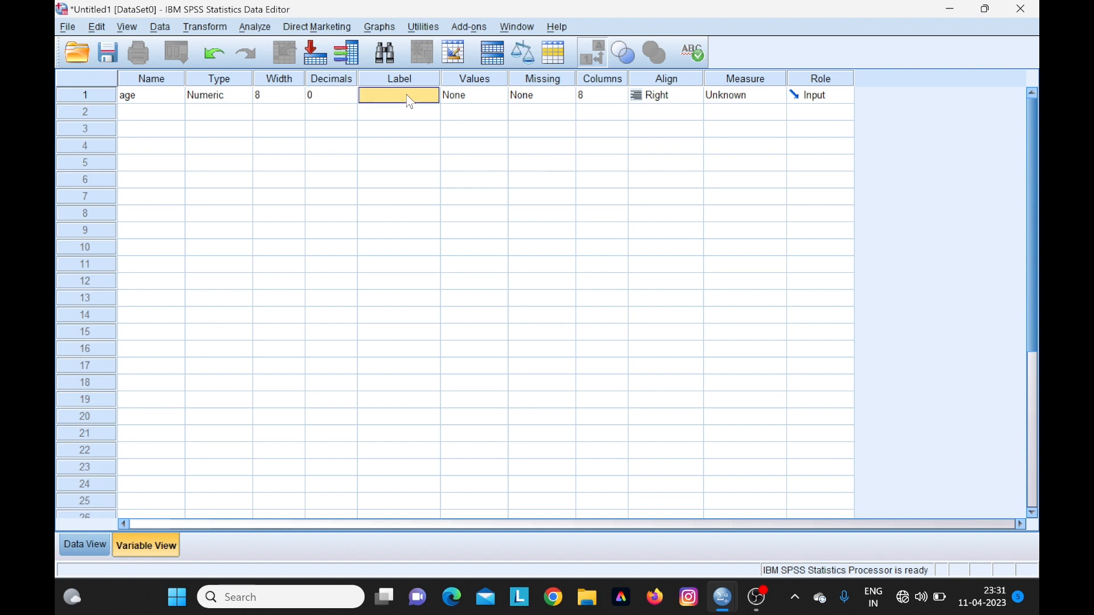
{"action": "left_click", "coordinate": [376, 97]}
{"action": "type", "text": "ag"}
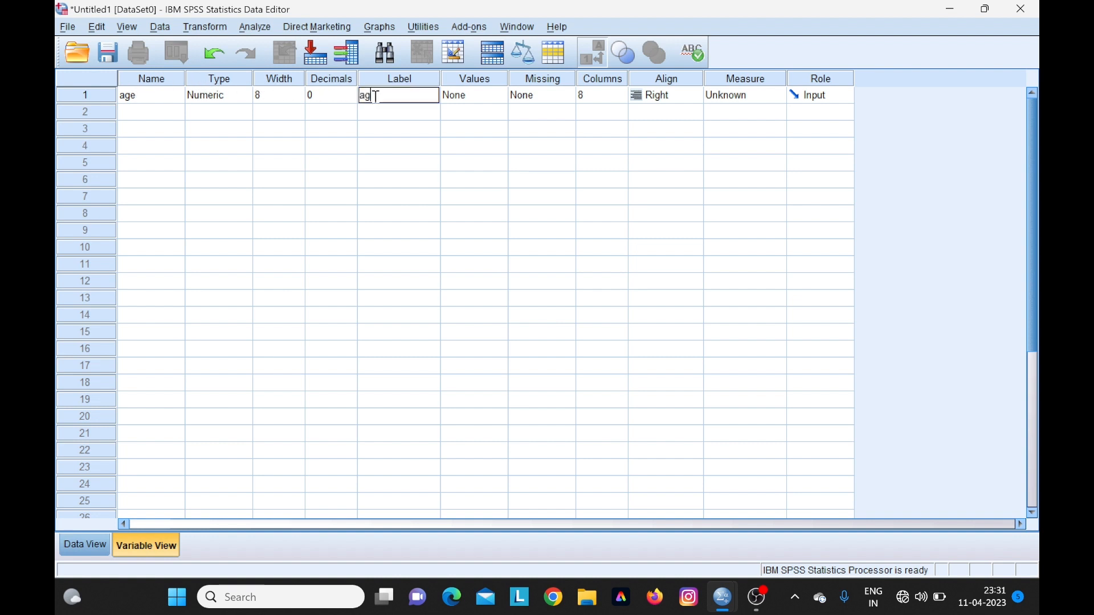
{"action": "type", "text": "e of students"}
{"action": "left_click", "coordinate": [501, 99]}
{"action": "left_click", "coordinate": [501, 98]}
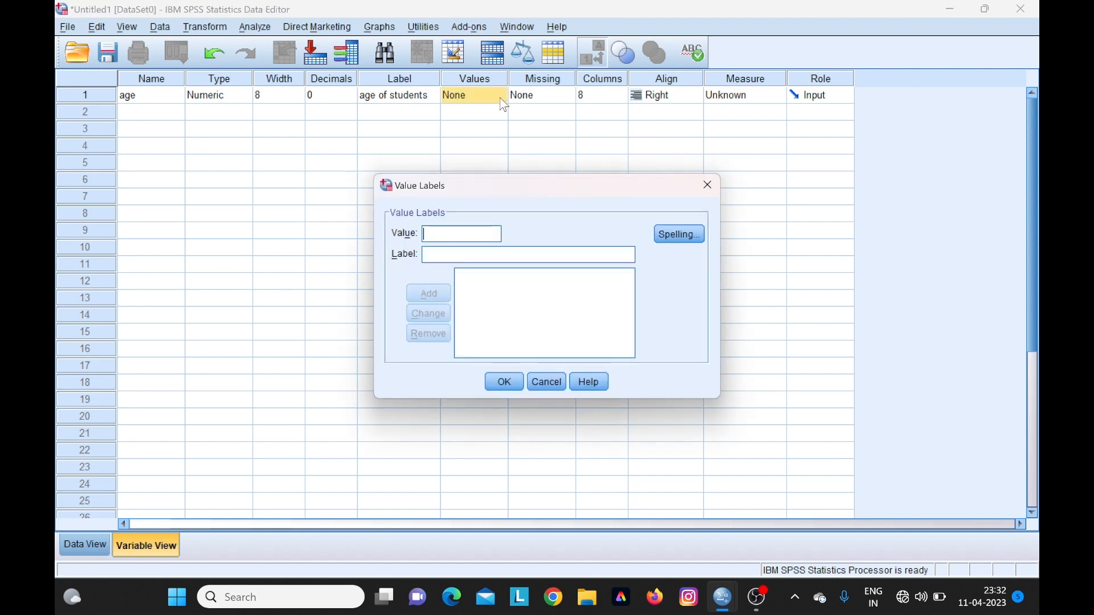
{"action": "left_click", "coordinate": [704, 188]}
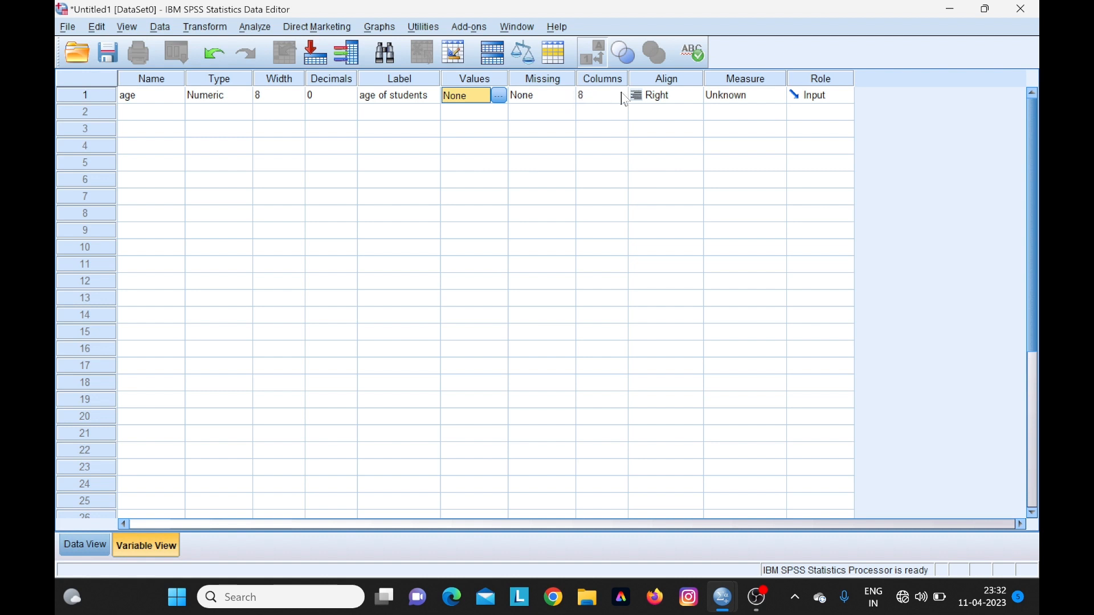
Set the age variable's alignment to Left and its measure to Scale.
{"action": "left_click", "coordinate": [696, 98]}
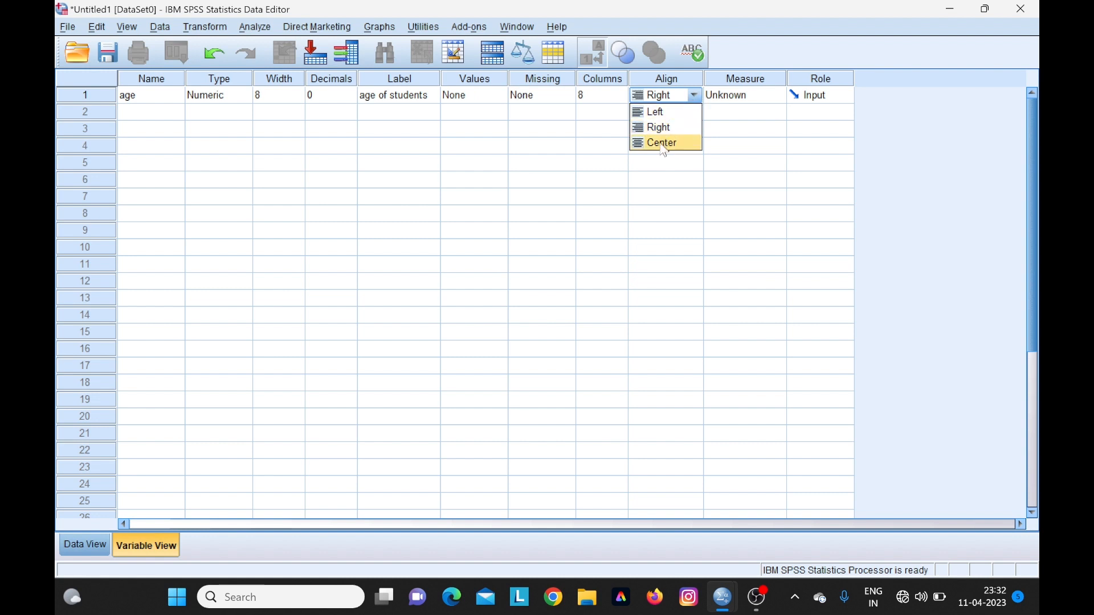
{"action": "left_click", "coordinate": [659, 112]}
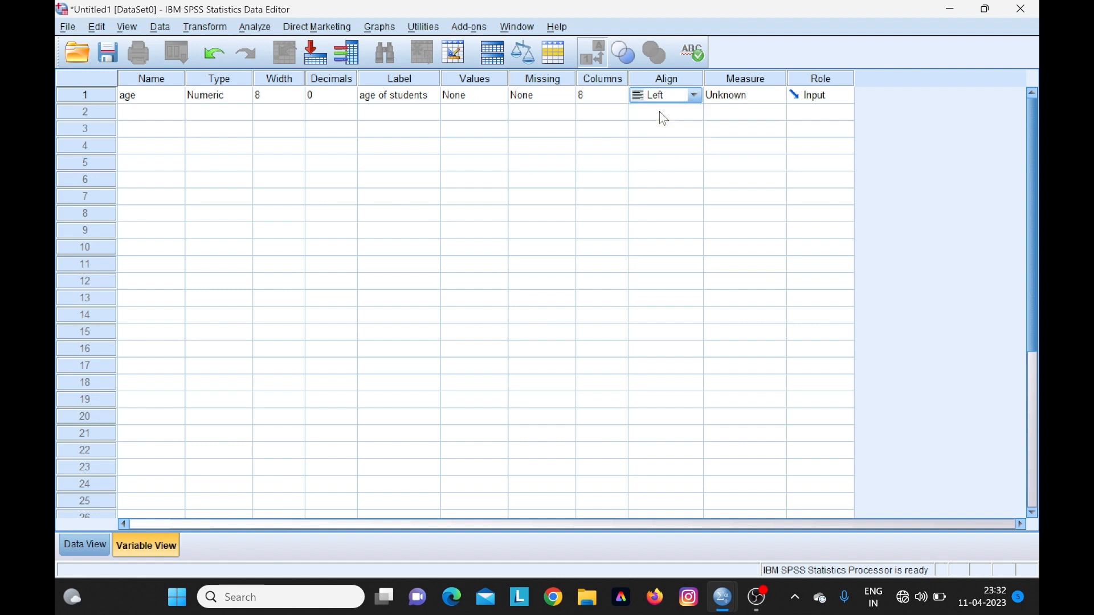
{"action": "left_click", "coordinate": [781, 90]}
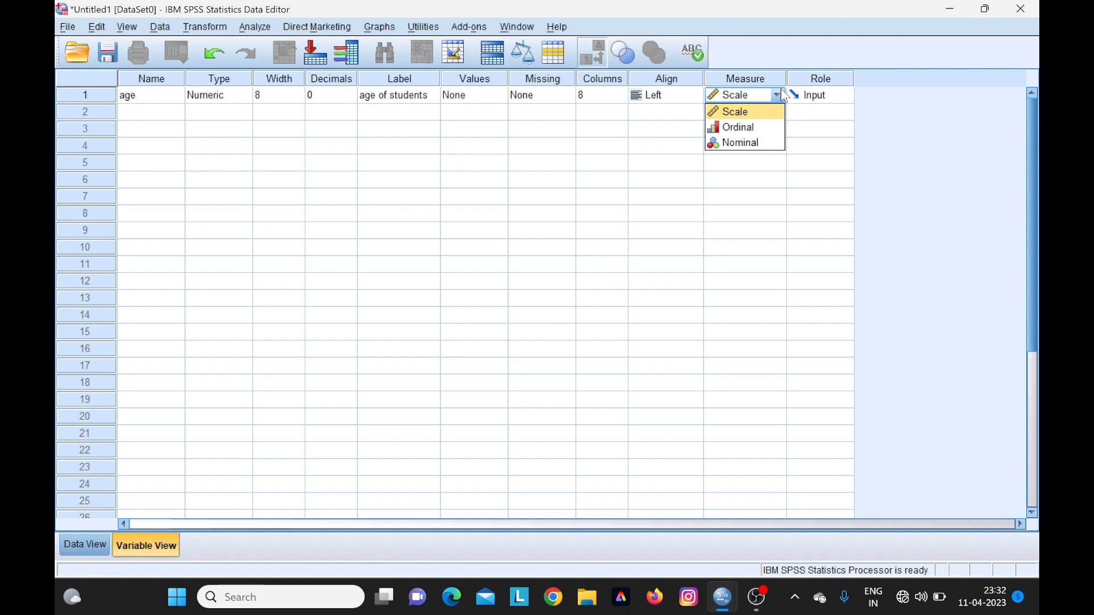
{"action": "left_click", "coordinate": [775, 113]}
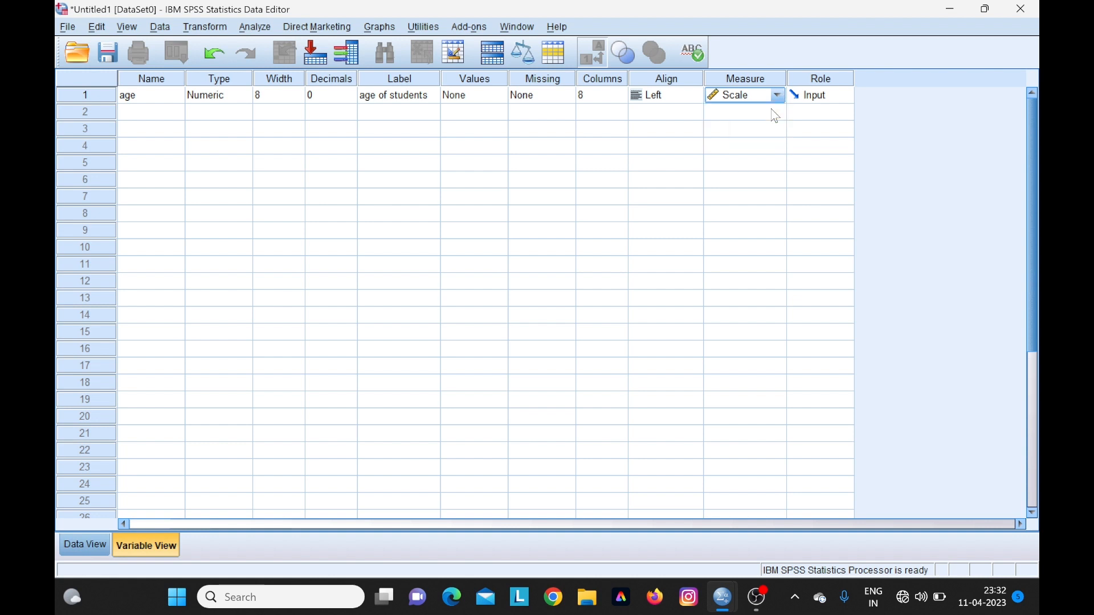
Define a second variable named scores and confirm Numeric as its type.
{"action": "left_click", "coordinate": [142, 113]}
{"action": "type", "text": "scores"}
{"action": "left_click", "coordinate": [224, 117]}
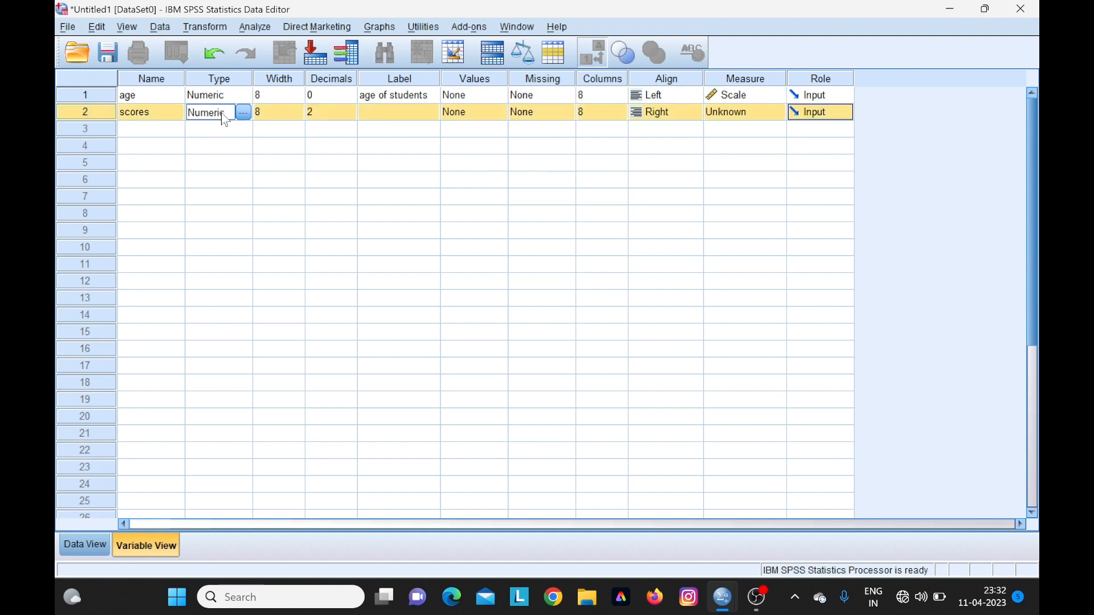
{"action": "left_click", "coordinate": [244, 112]}
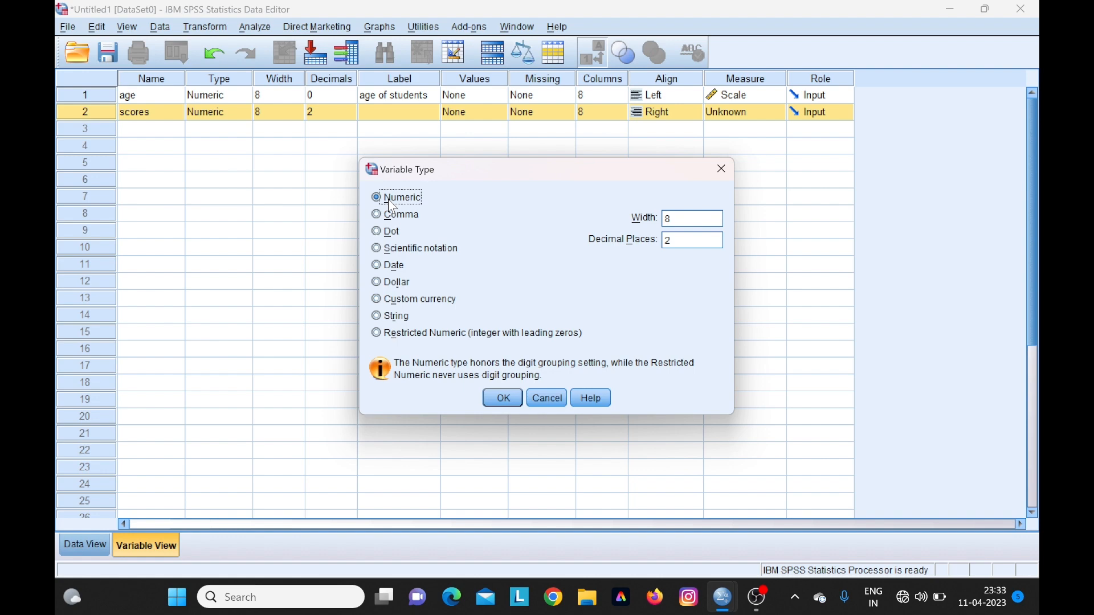
{"action": "left_click", "coordinate": [495, 398]}
Label the scores variable "scores of students" and set its measure to Scale.
{"action": "left_click", "coordinate": [419, 117]}
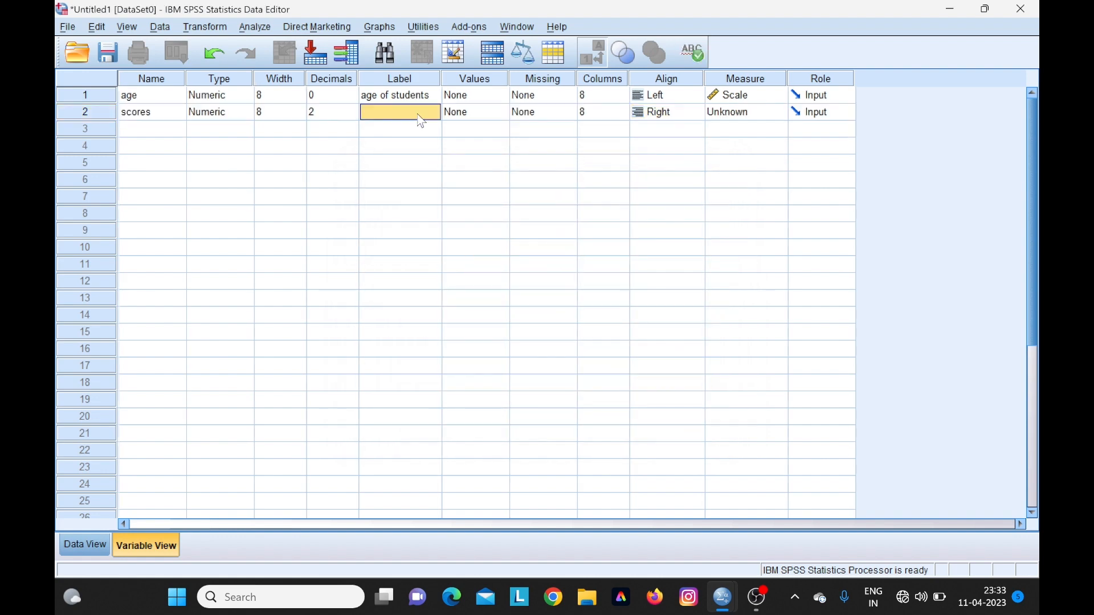
{"action": "type", "text": "scores"}
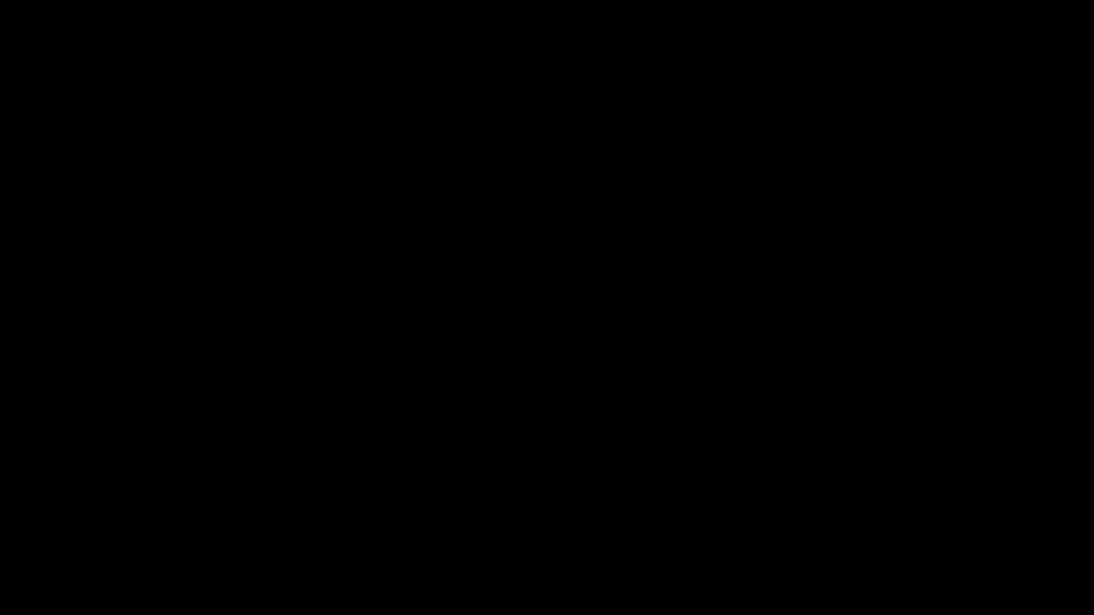
{"action": "type", "text": " of students"}
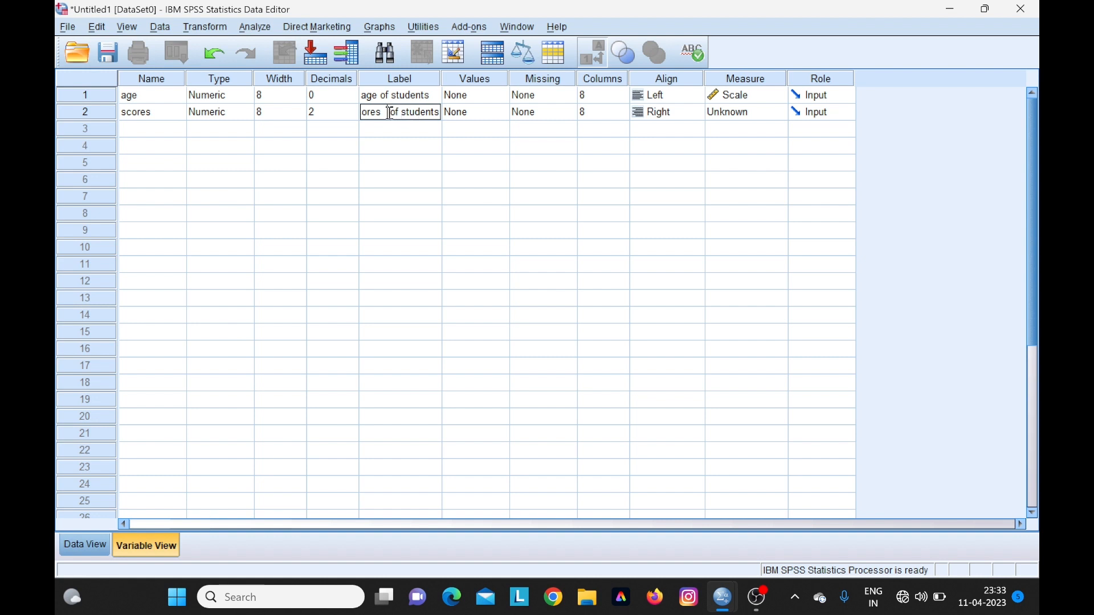
{"action": "key", "text": "BackSpace"}
{"action": "key", "text": "BackSpace"}
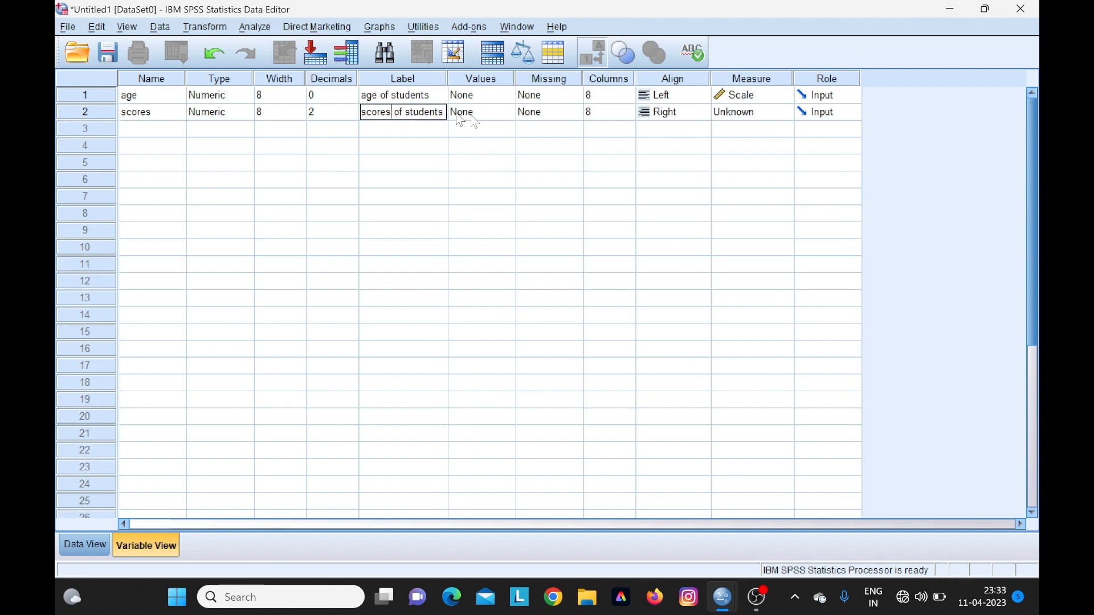
{"action": "left_click", "coordinate": [783, 111]}
{"action": "left_click", "coordinate": [783, 110]}
{"action": "left_click", "coordinate": [762, 131]}
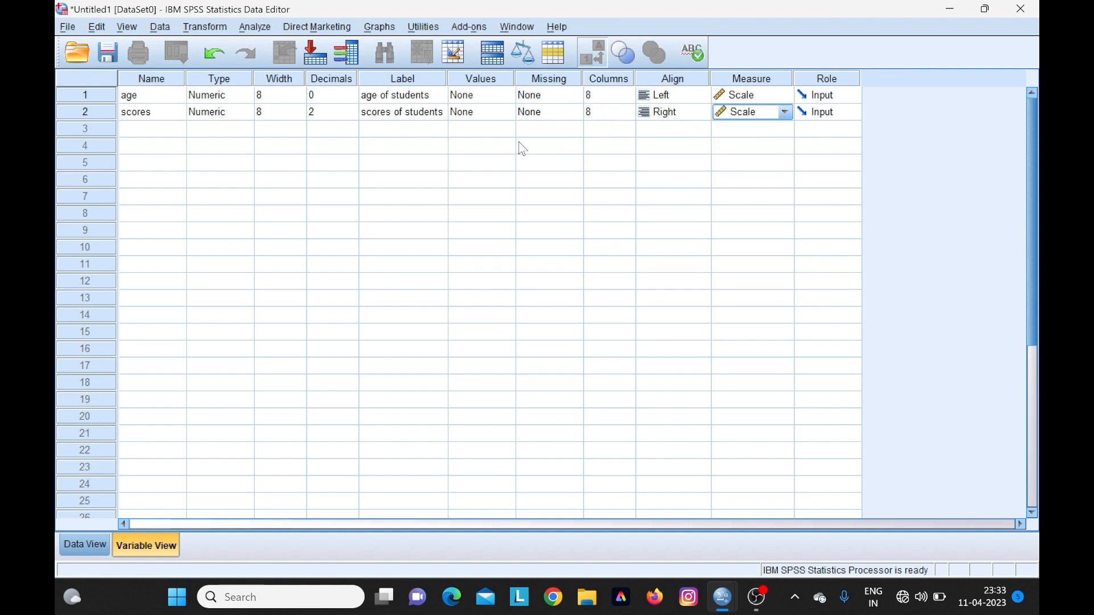
Define a third variable named sex and set its type to String.
{"action": "left_click", "coordinate": [160, 131]}
{"action": "type", "text": "sex"}
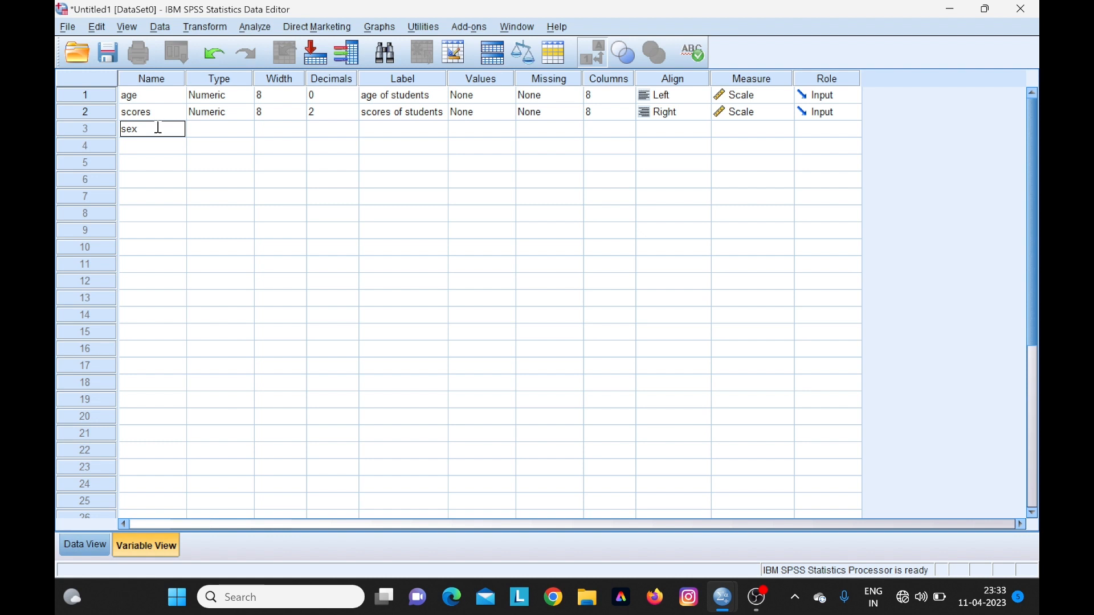
{"action": "left_click", "coordinate": [246, 129]}
{"action": "left_click", "coordinate": [247, 129]}
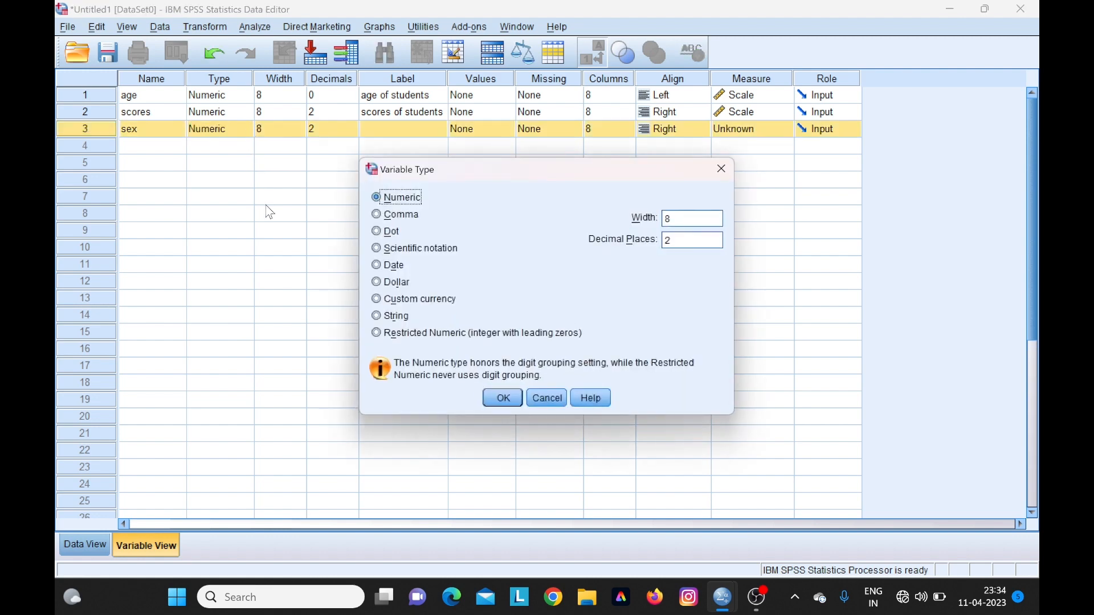
{"action": "left_click", "coordinate": [380, 317]}
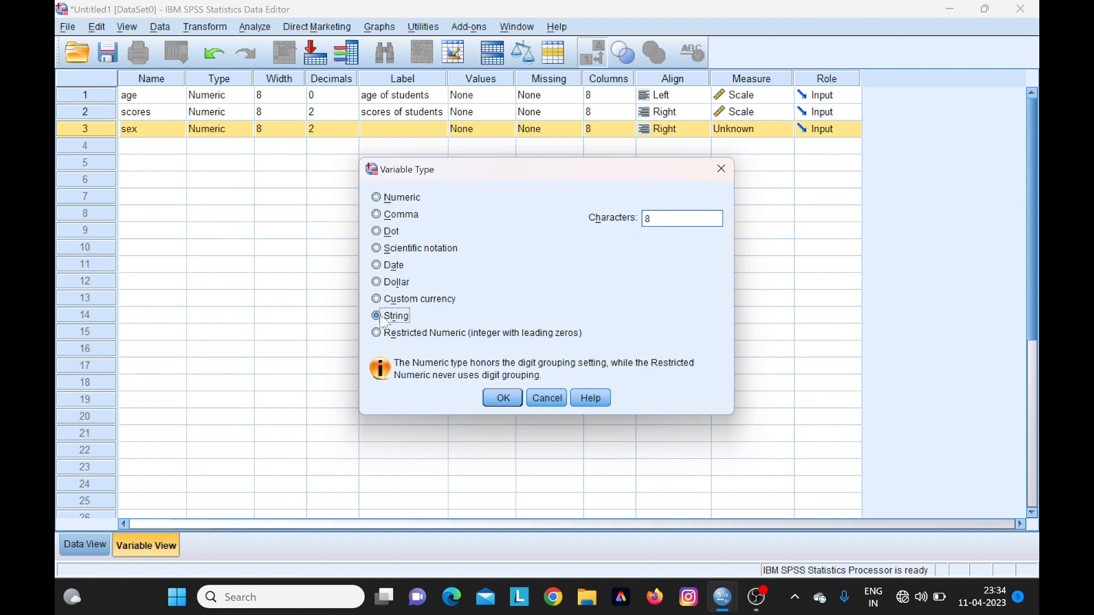
{"action": "left_click", "coordinate": [502, 399]}
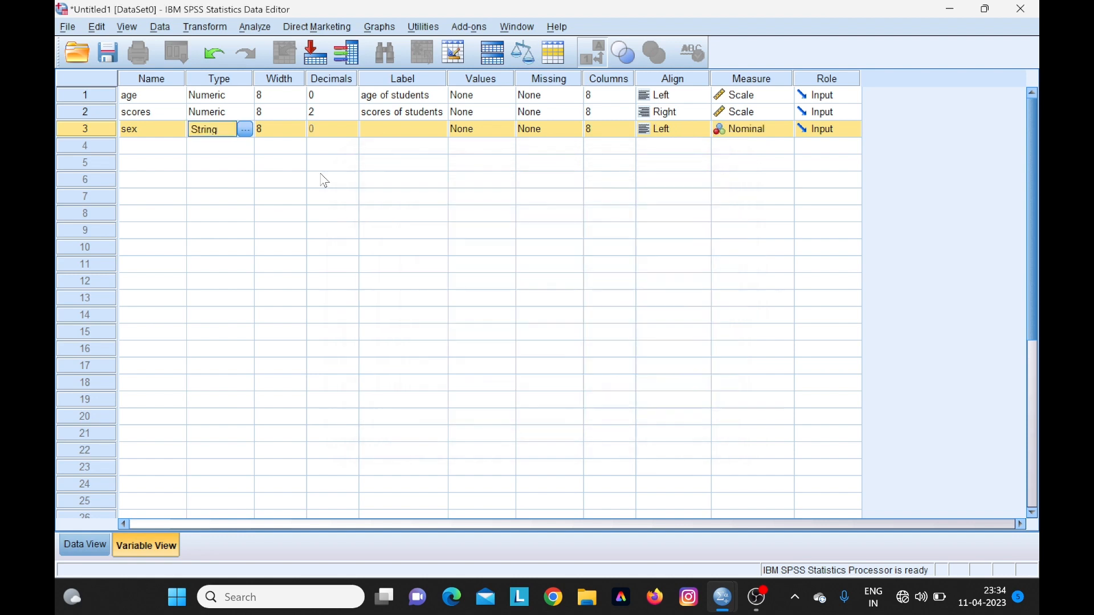
Set the sex variable's label to "sex of students".
{"action": "left_click", "coordinate": [349, 129]}
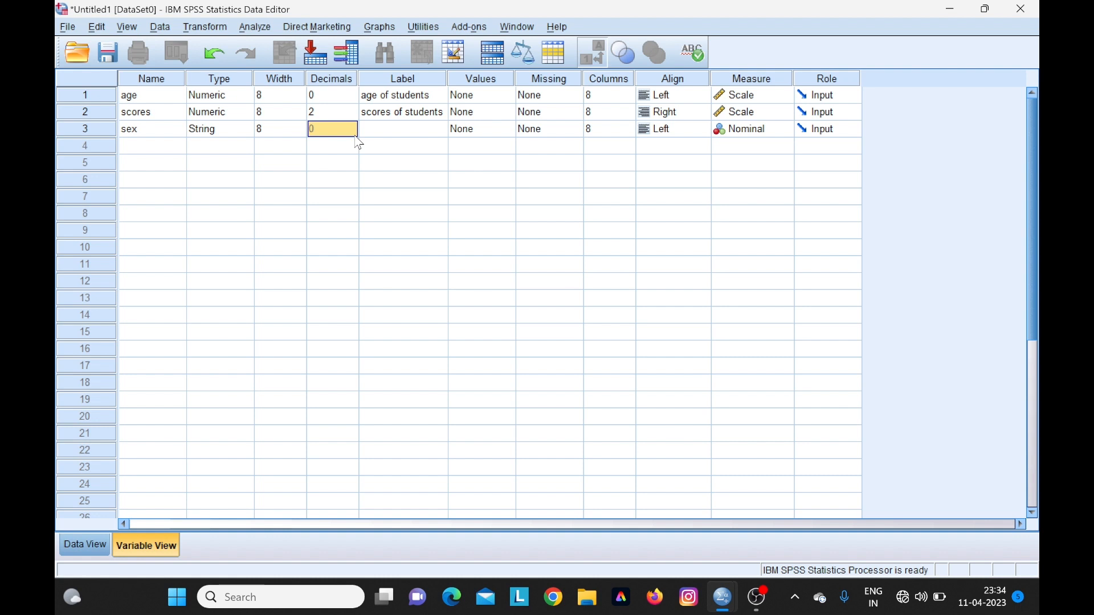
{"action": "left_click", "coordinate": [399, 129]}
{"action": "type", "text": "sex of students"}
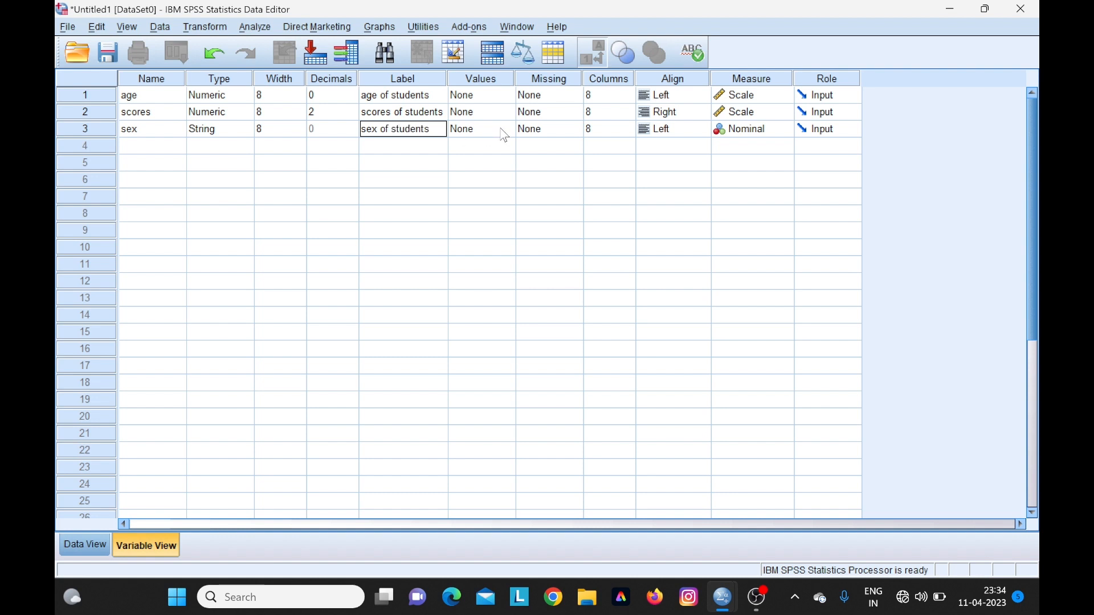
Set the alignment of both the sex and scores variables to Left.
{"action": "left_click", "coordinate": [700, 130]}
{"action": "left_click", "coordinate": [665, 147]}
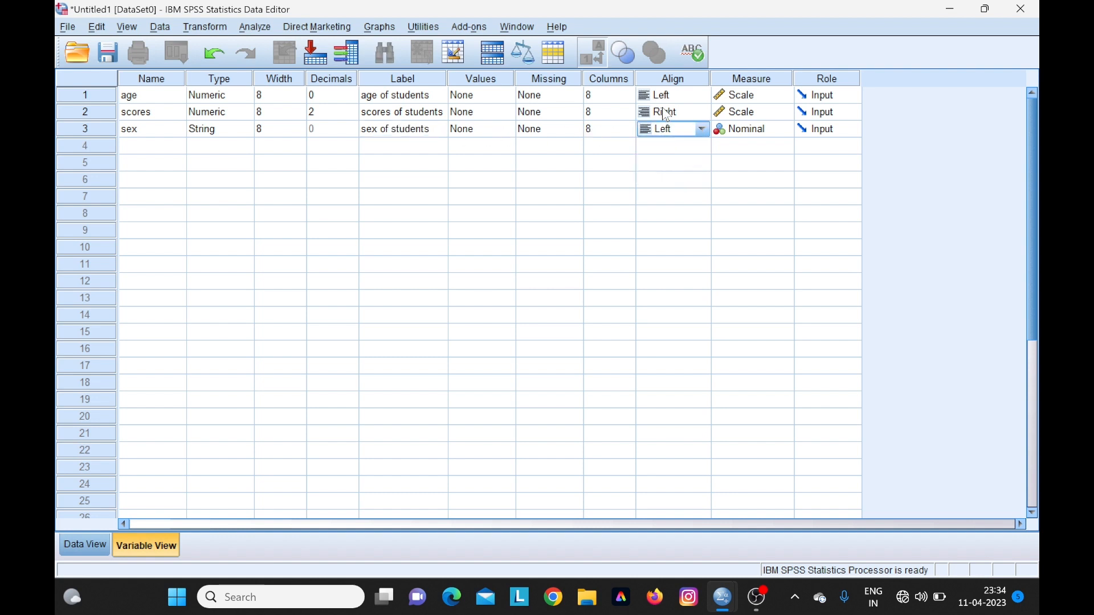
{"action": "left_click", "coordinate": [667, 109]}
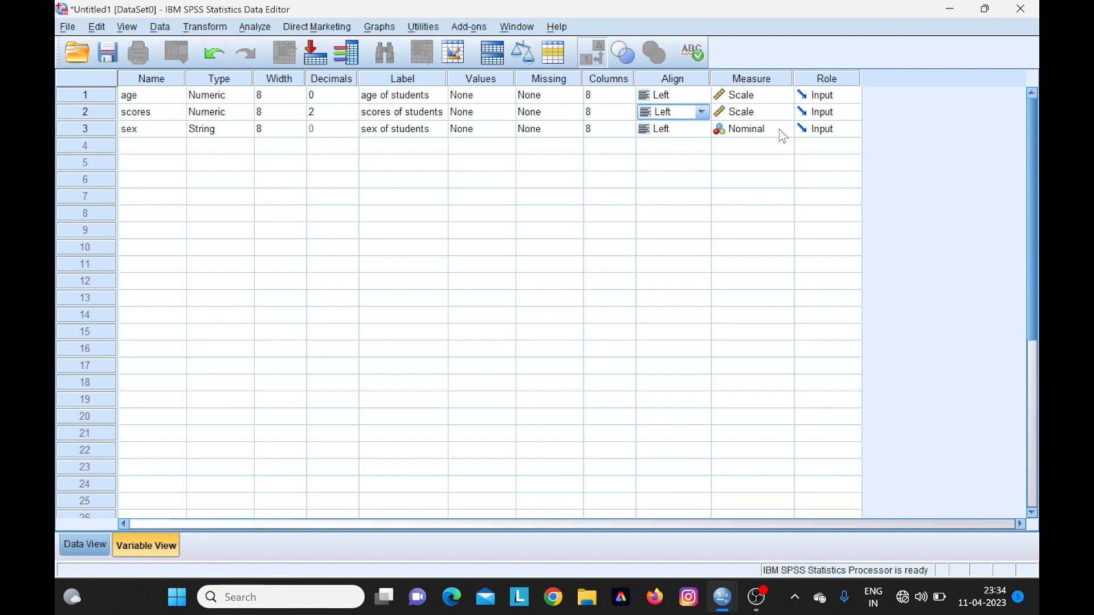
Define a fourth variable named height with 1 decimal place.
{"action": "left_click", "coordinate": [137, 148]}
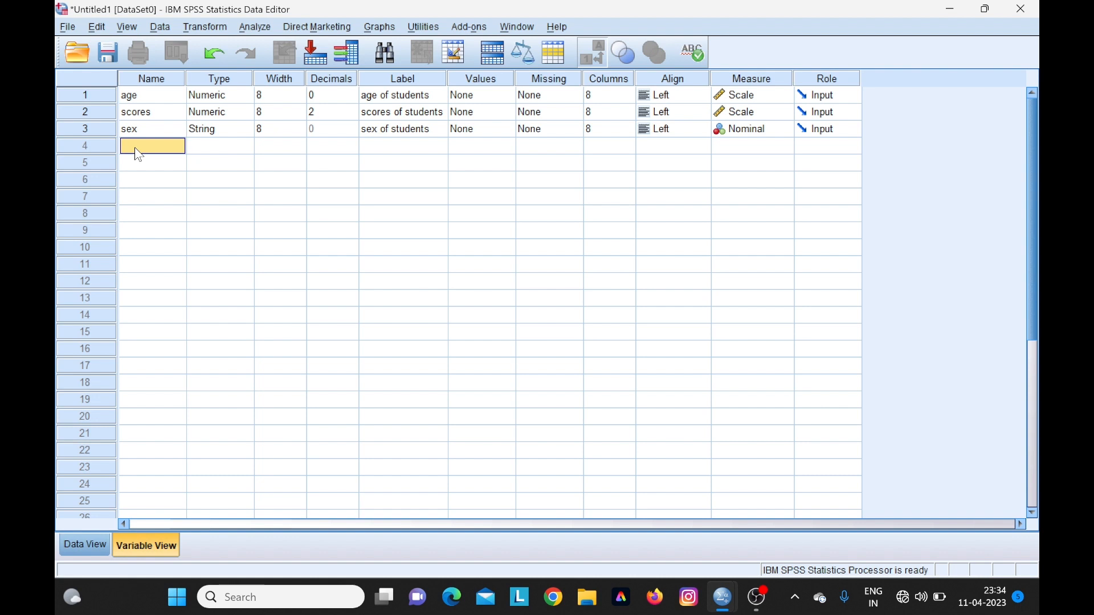
{"action": "type", "text": "height"}
{"action": "left_click", "coordinate": [200, 149]}
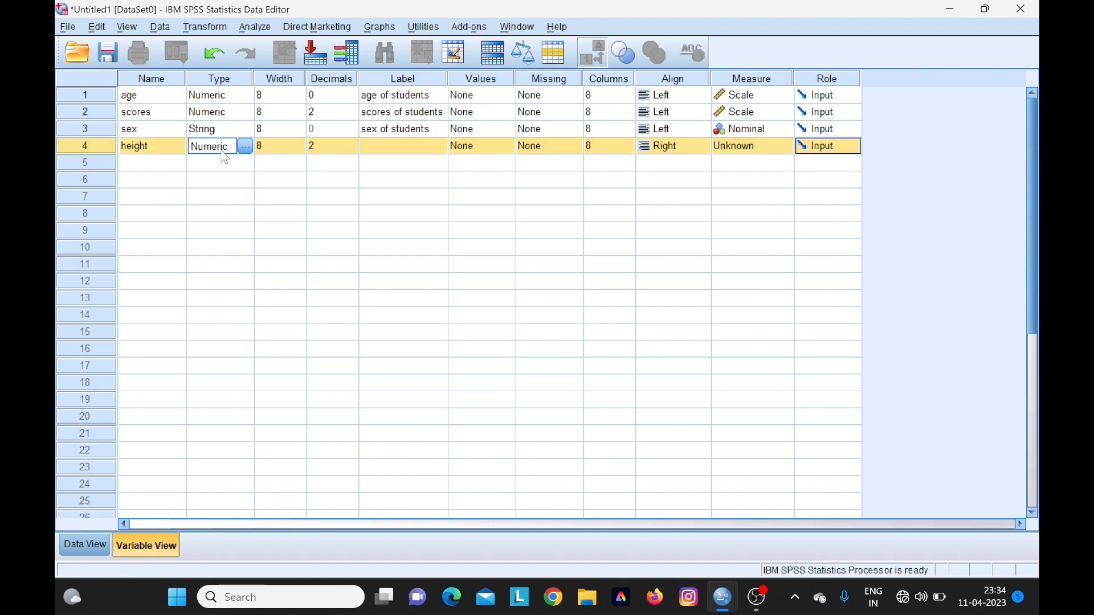
{"action": "left_click", "coordinate": [352, 150]}
{"action": "left_click", "coordinate": [352, 149]}
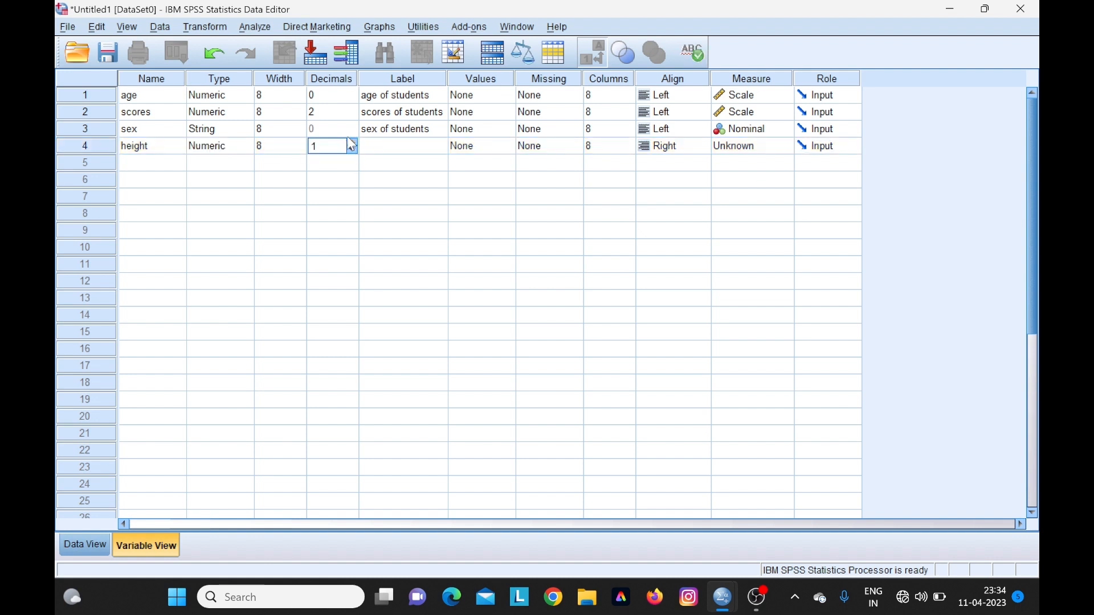
Set the height variable's label to "height of students".
{"action": "left_click", "coordinate": [413, 148]}
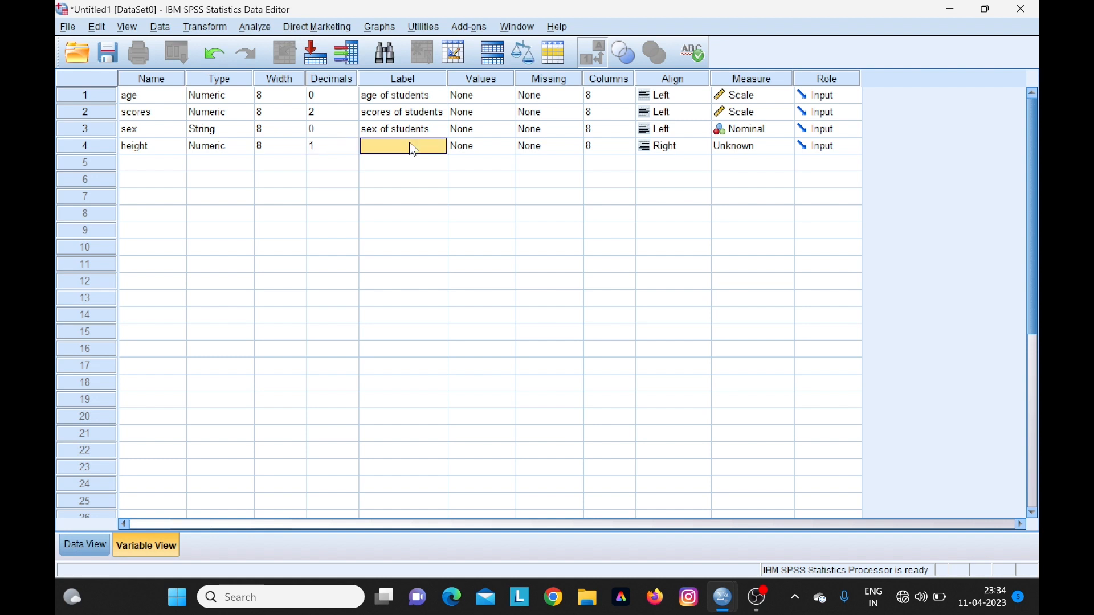
{"action": "type", "text": "height of stu"}
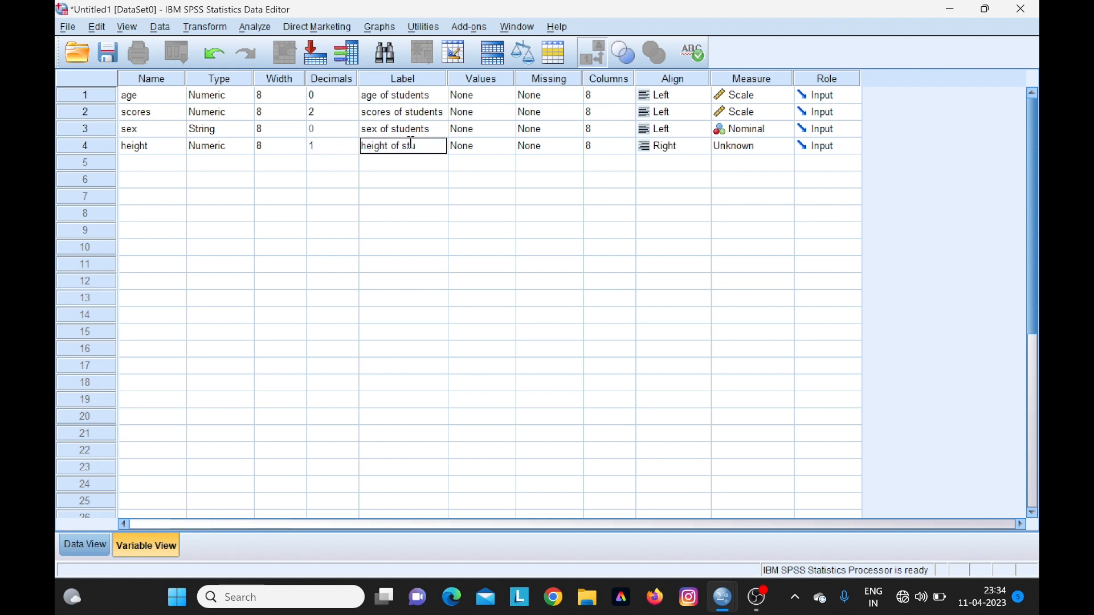
{"action": "type", "text": "dents"}
Set the height variable's alignment to Left and its measure to Scale.
{"action": "left_click", "coordinate": [684, 148]}
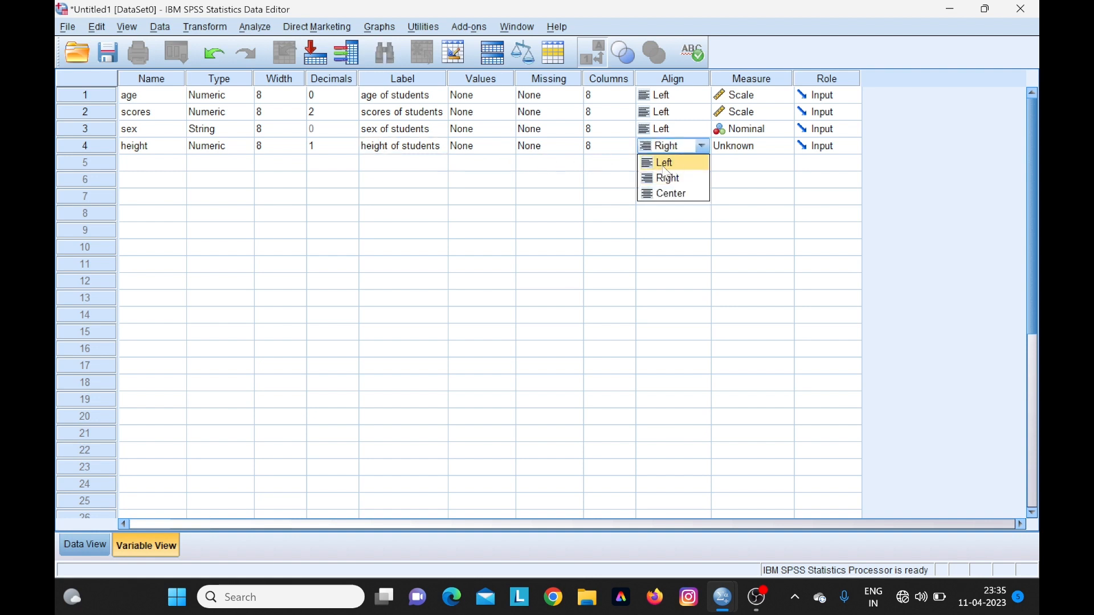
{"action": "left_click", "coordinate": [662, 163]}
{"action": "left_click", "coordinate": [781, 147]}
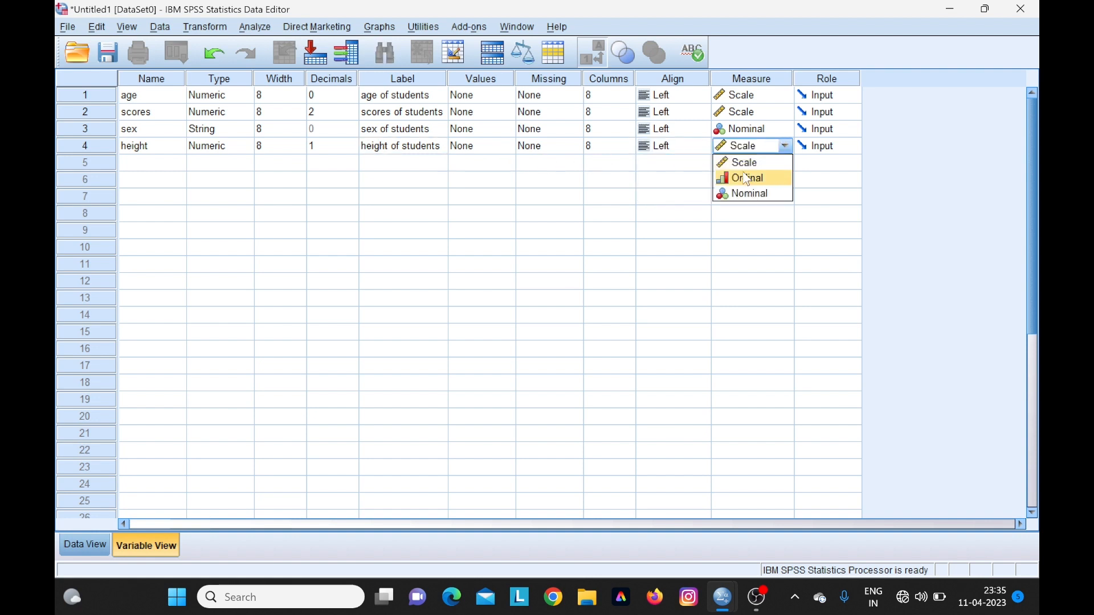
{"action": "left_click", "coordinate": [745, 165]}
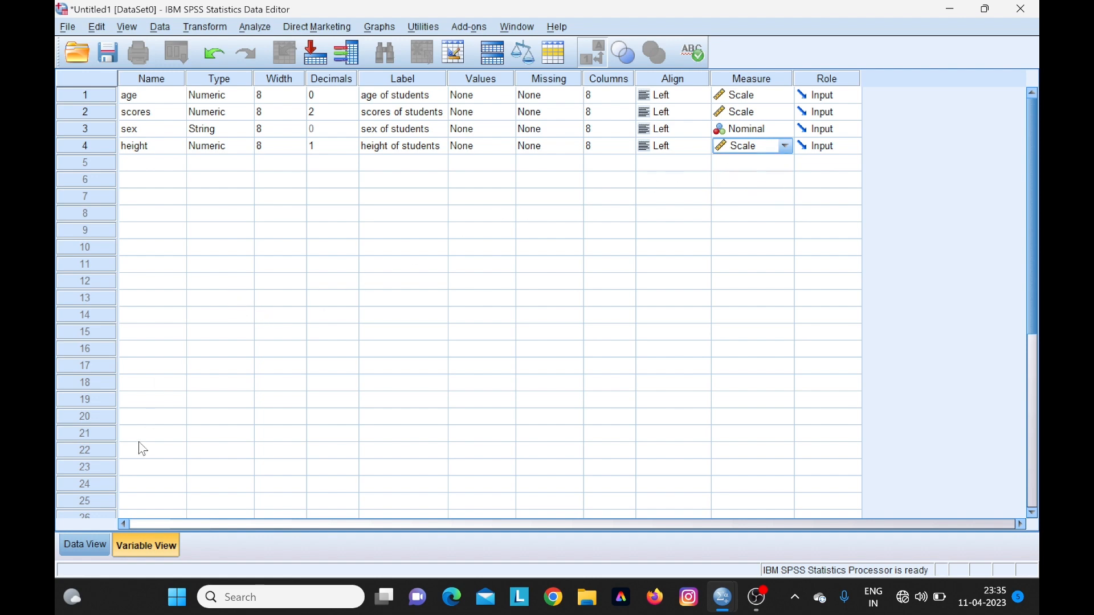
Enter the first student's case in the data sheet: age 23, scores 45, sex female, height 6.1.
{"action": "left_click", "coordinate": [87, 543]}
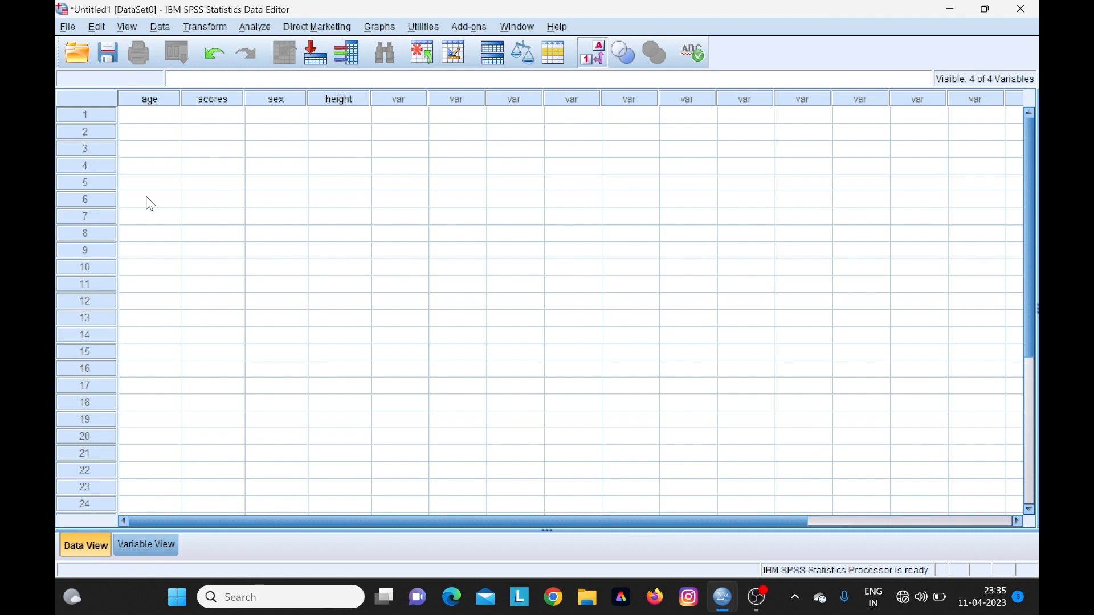
{"action": "left_click", "coordinate": [141, 117]}
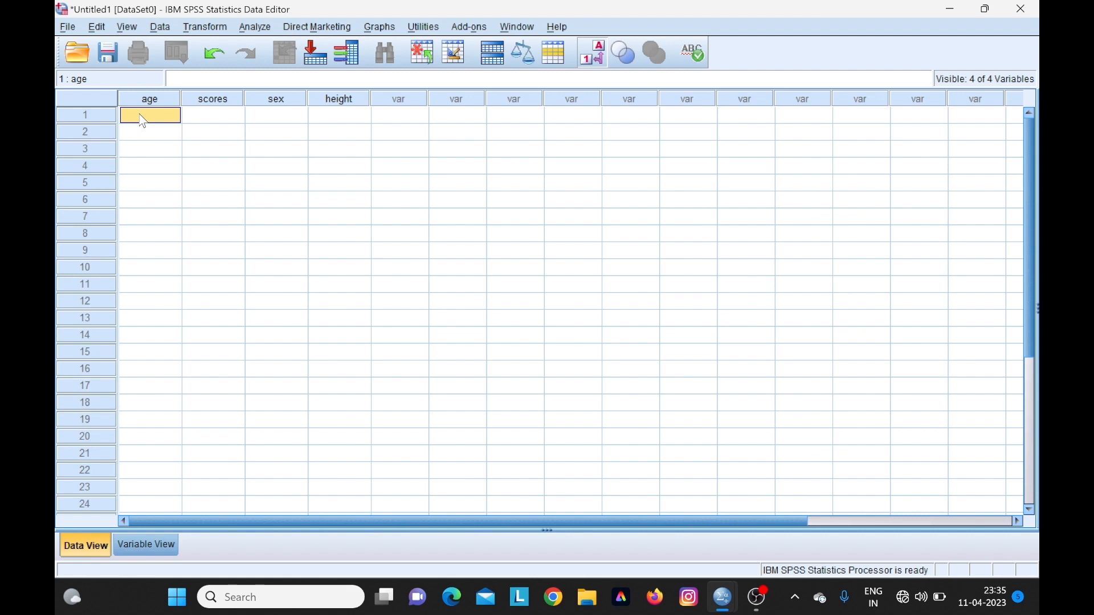
{"action": "type", "text": "23"}
{"action": "left_click", "coordinate": [217, 117]}
{"action": "type", "text": "45"}
{"action": "left_click", "coordinate": [276, 119]}
{"action": "type", "text": "female"}
{"action": "left_click", "coordinate": [339, 118]}
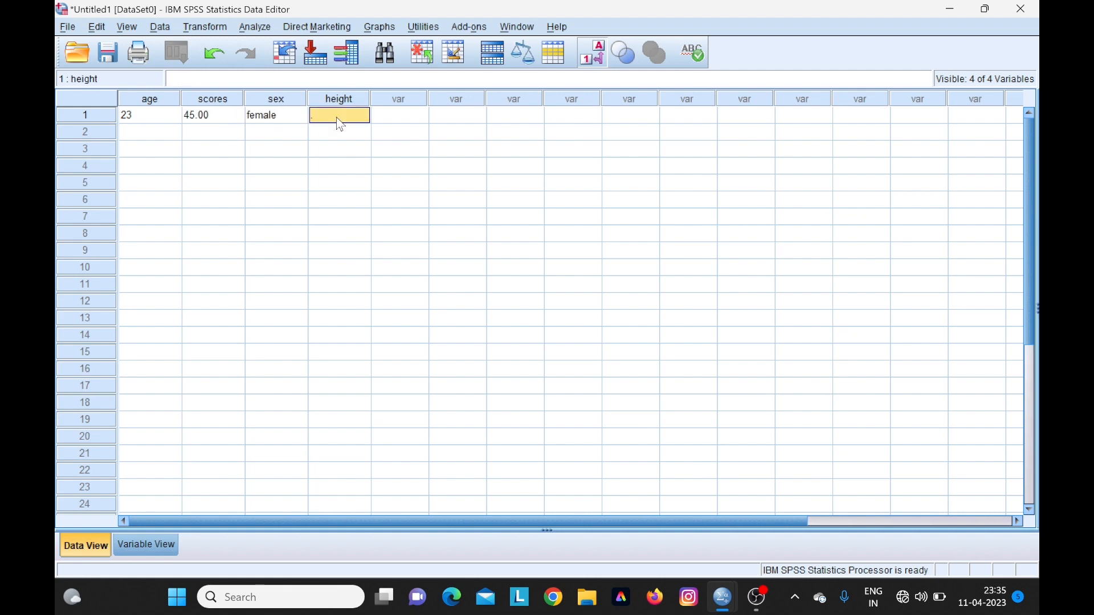
{"action": "type", "text": "6.1"}
Enter the second student's case with age 12, scores 55, sex male and height 5.6.
{"action": "left_click", "coordinate": [135, 138]}
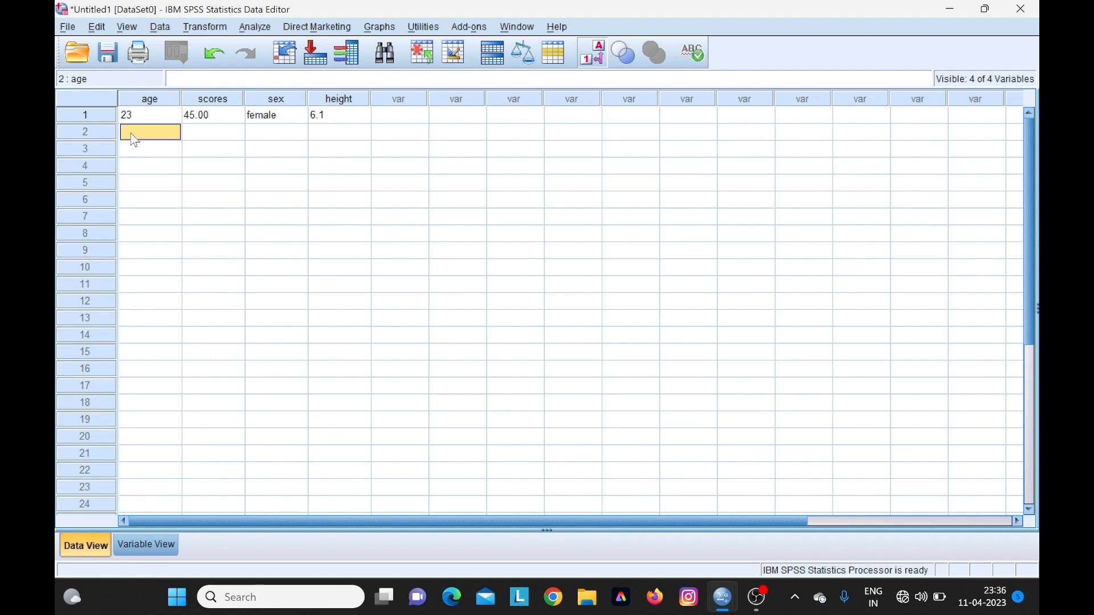
{"action": "type", "text": "12"}
{"action": "key", "text": "Return"}
{"action": "left_click", "coordinate": [195, 132]}
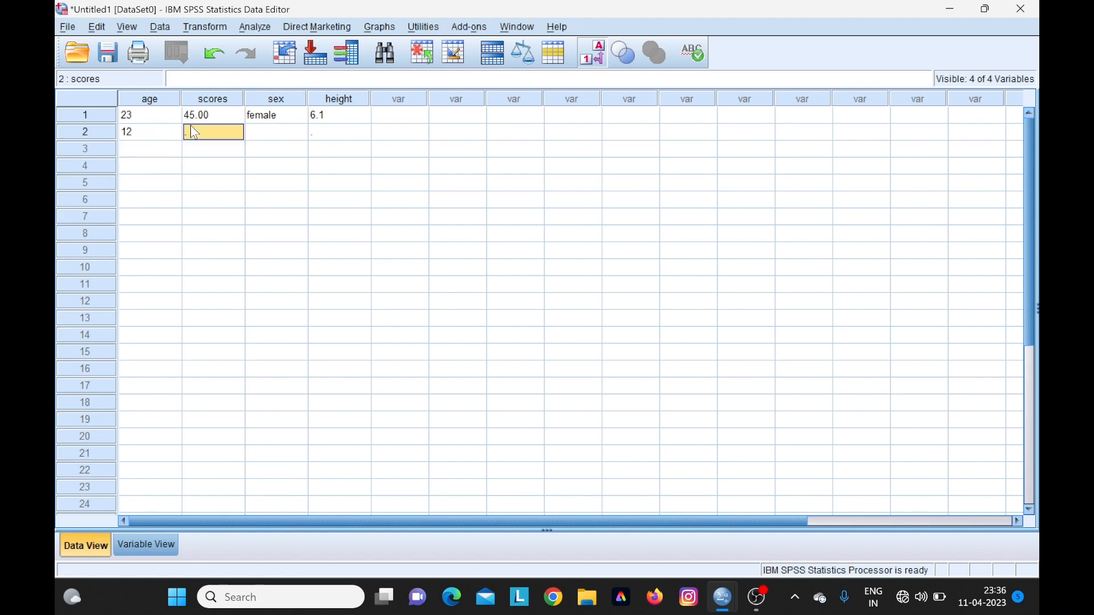
{"action": "type", "text": "55"}
{"action": "key", "text": "Tab"}
{"action": "type", "text": "male"}
{"action": "key", "text": "Tab"}
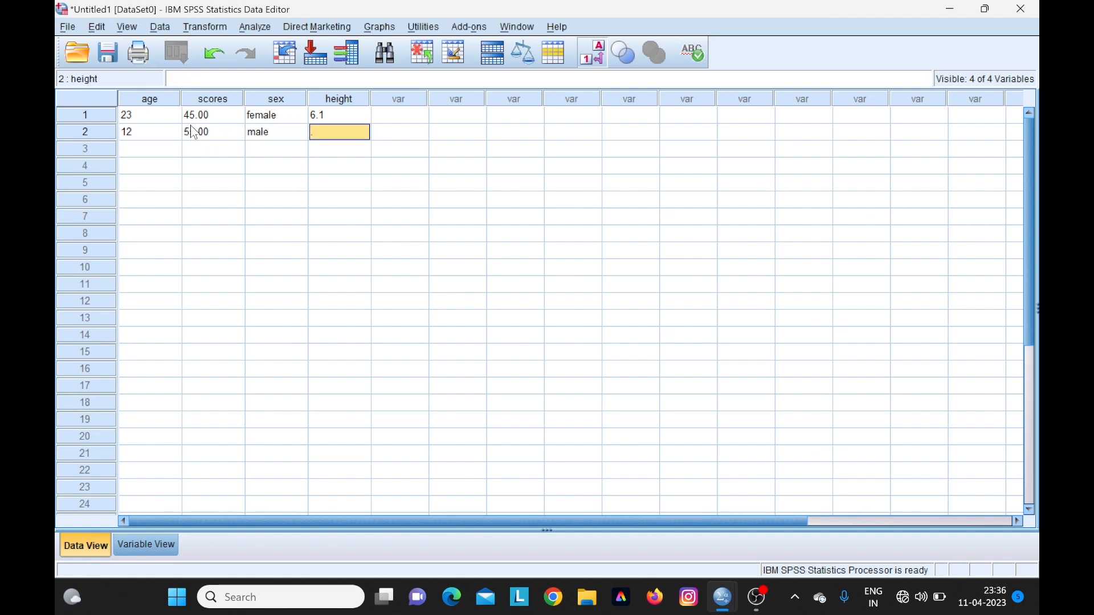
{"action": "type", "text": "5.0"}
{"action": "type", "text": ".6"}
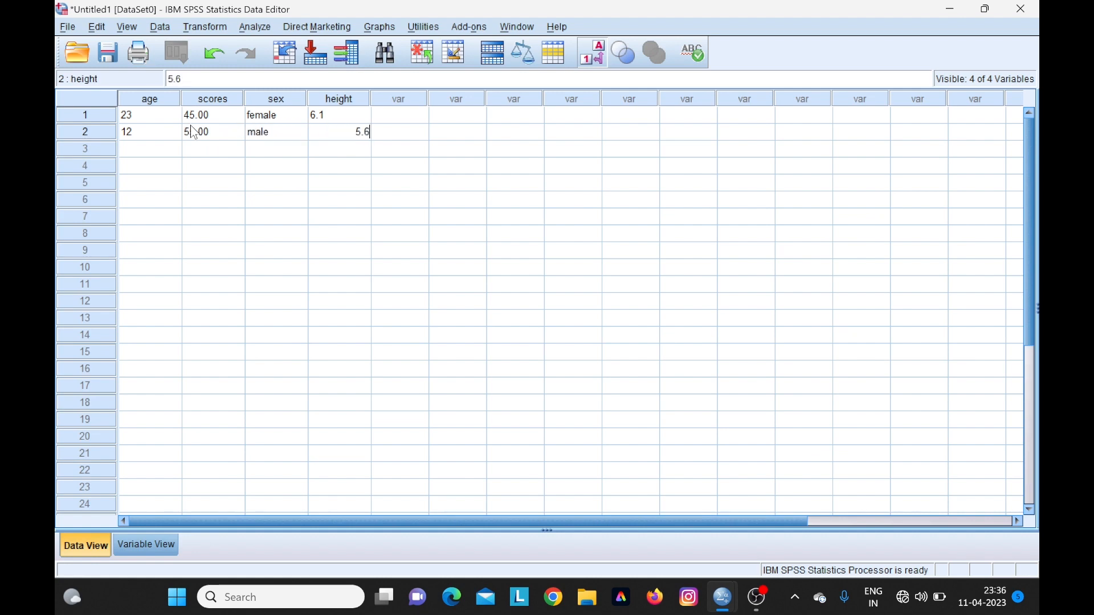
Enter the third student's case with age 45, scores 23, sex "femqle" and height 4.8.
{"action": "left_click", "coordinate": [149, 153]}
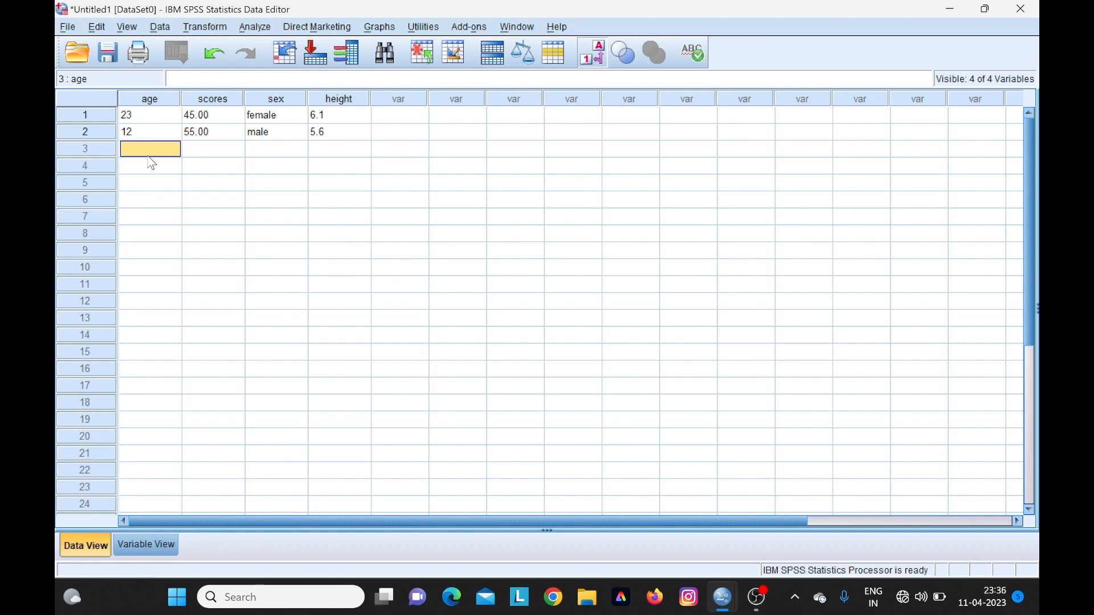
{"action": "type", "text": "45"}
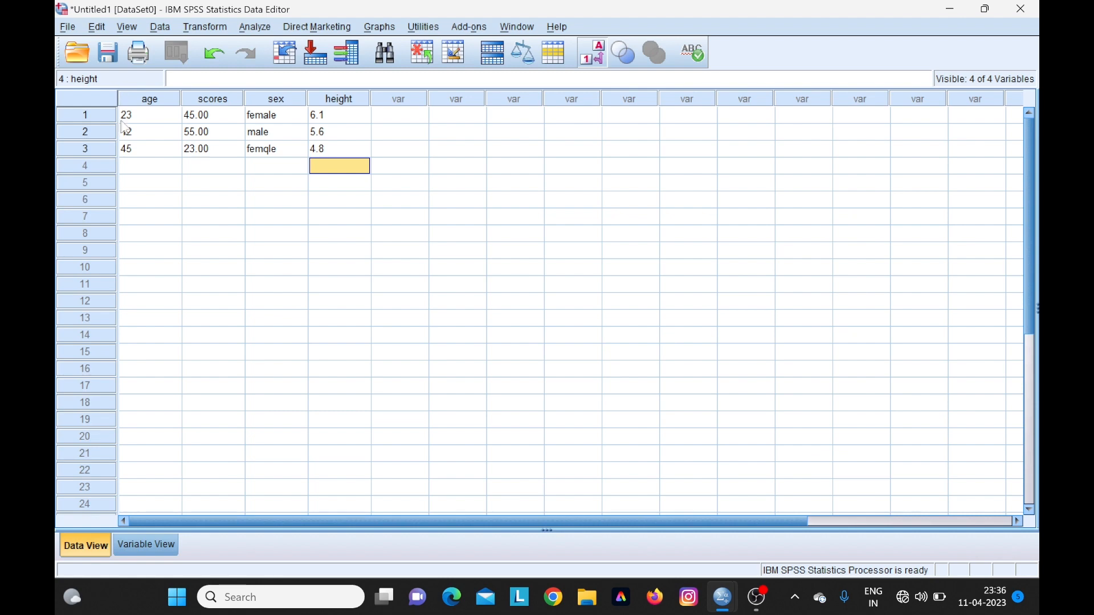
Save the dataset as an SPSS Statistics file named student in the BIO DATA folder under Documents.
{"action": "left_click", "coordinate": [68, 27]}
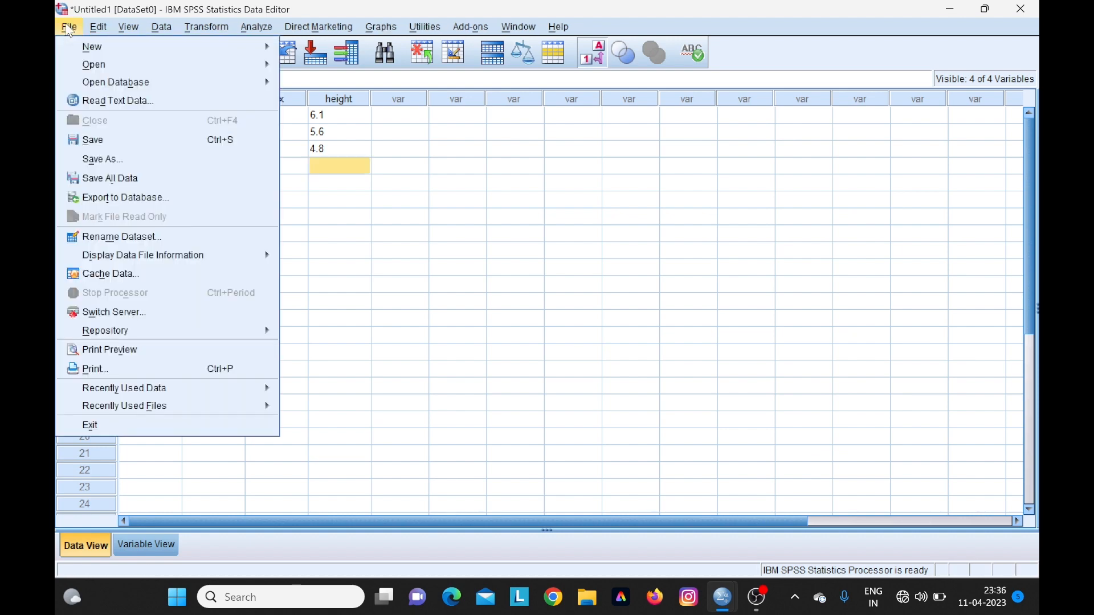
{"action": "left_click", "coordinate": [208, 163]}
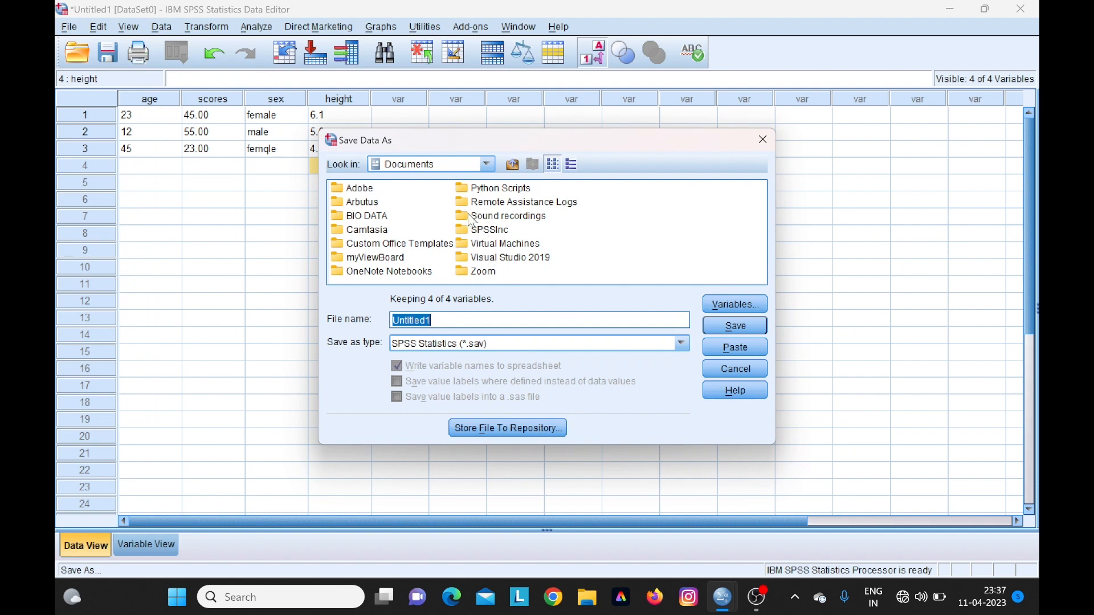
{"action": "double_click", "coordinate": [371, 216]}
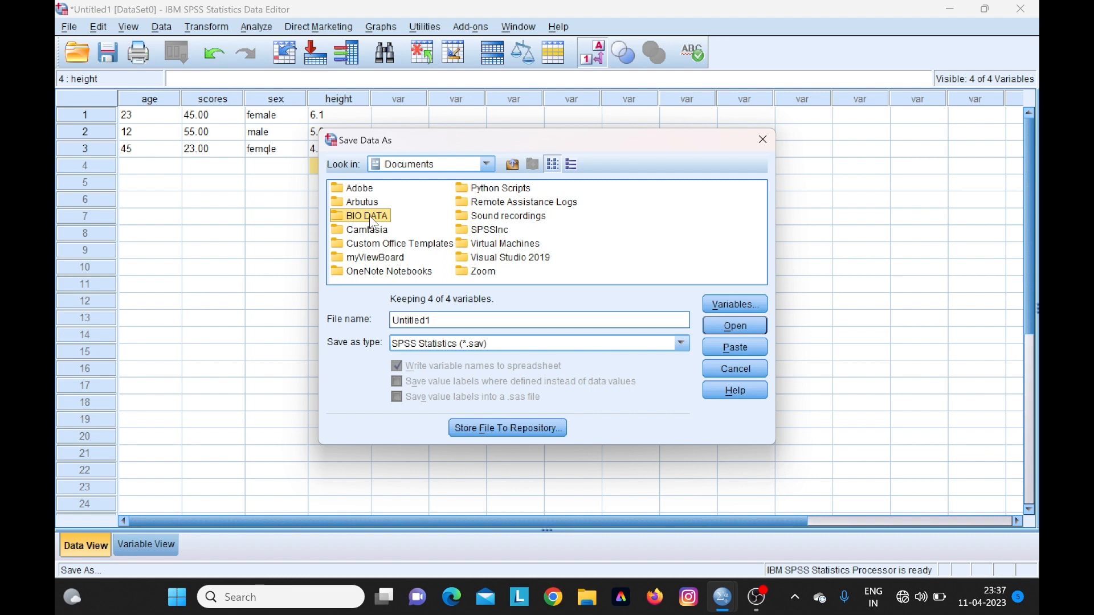
{"action": "left_click", "coordinate": [483, 321]}
{"action": "key", "text": "BackSpace"}
{"action": "key", "text": "BackSpace"}
{"action": "key", "text": "BackSpace"}
{"action": "key", "text": "BackSpace"}
{"action": "key", "text": "BackSpace"}
{"action": "key", "text": "BackSpace"}
{"action": "key", "text": "BackSpace"}
{"action": "key", "text": "BackSpace"}
{"action": "key", "text": "BackSpace"}
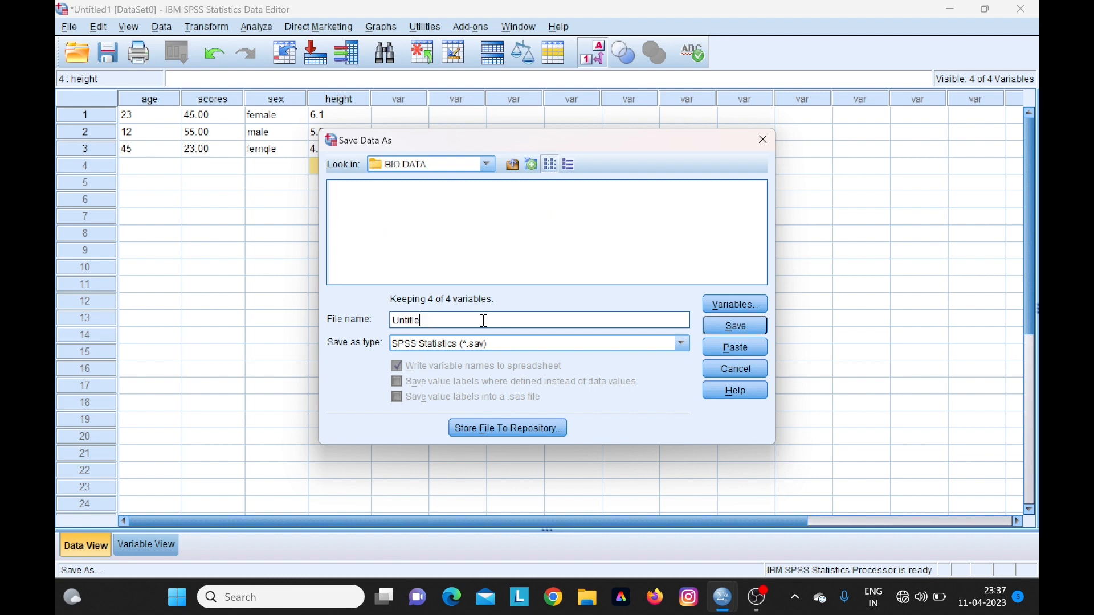
{"action": "type", "text": "student"}
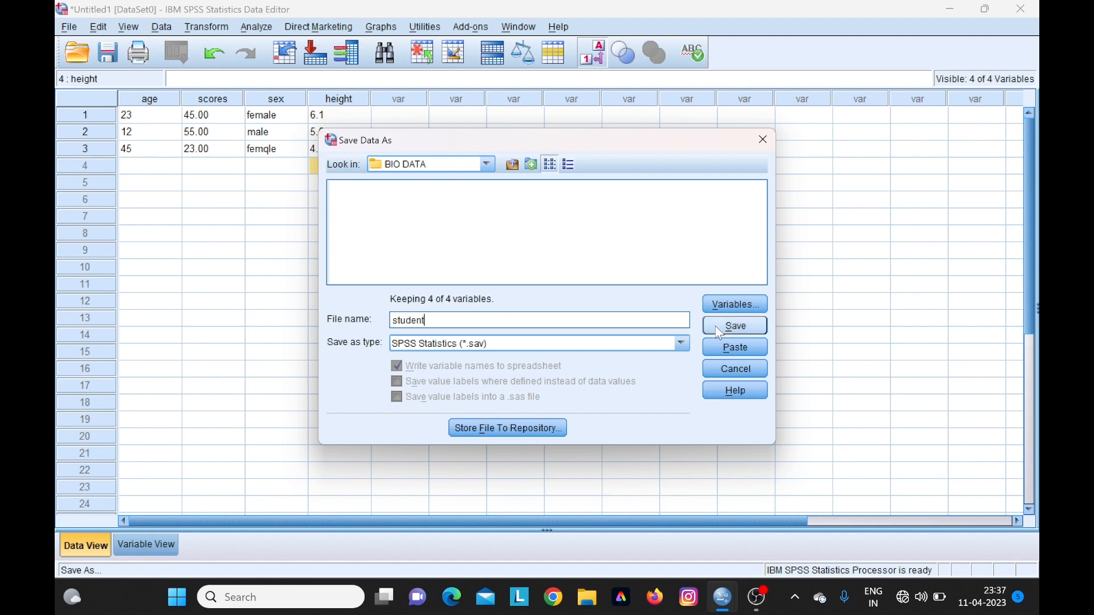
{"action": "left_click", "coordinate": [719, 327]}
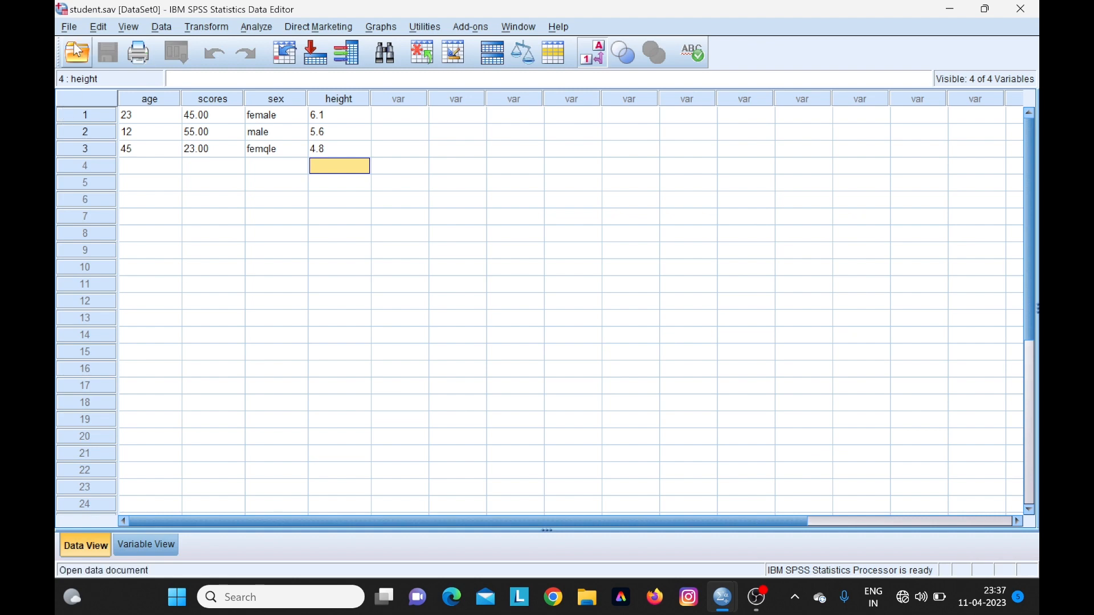
Create a new, empty dataset.
{"action": "left_click", "coordinate": [69, 26]}
{"action": "mouse_move", "coordinate": [76, 54]}
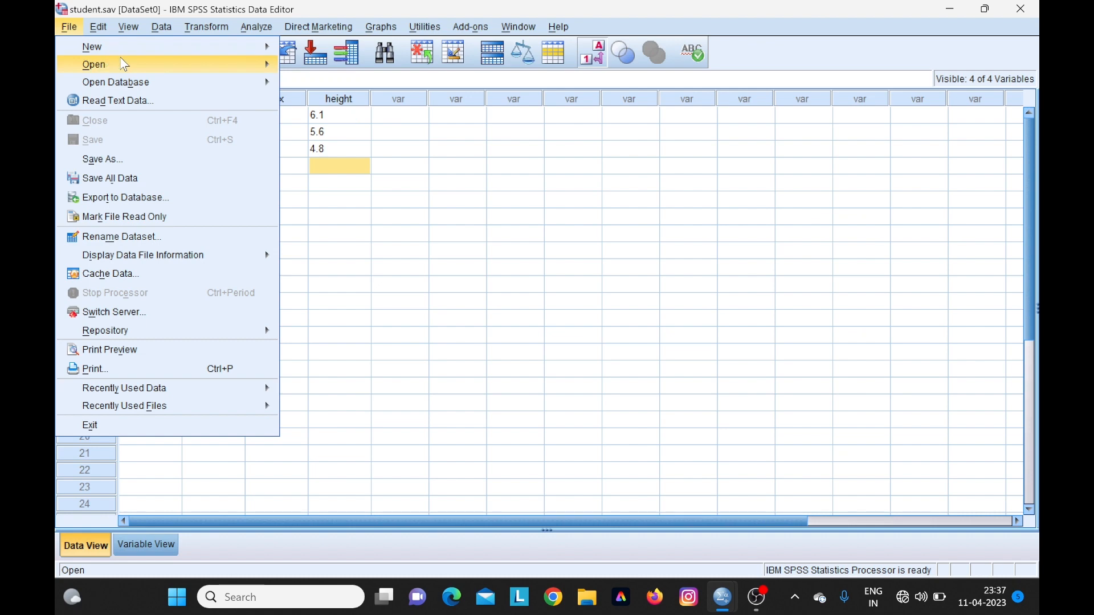
{"action": "mouse_move", "coordinate": [151, 68]}
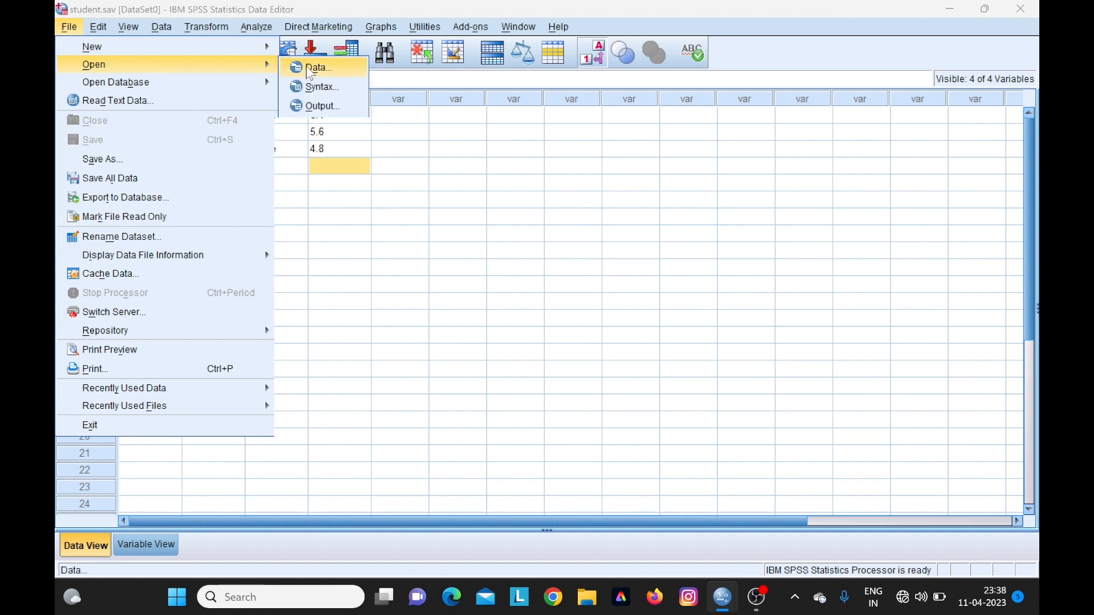
{"action": "left_click", "coordinate": [69, 27]}
{"action": "left_click", "coordinate": [69, 27]}
{"action": "mouse_move", "coordinate": [74, 47]}
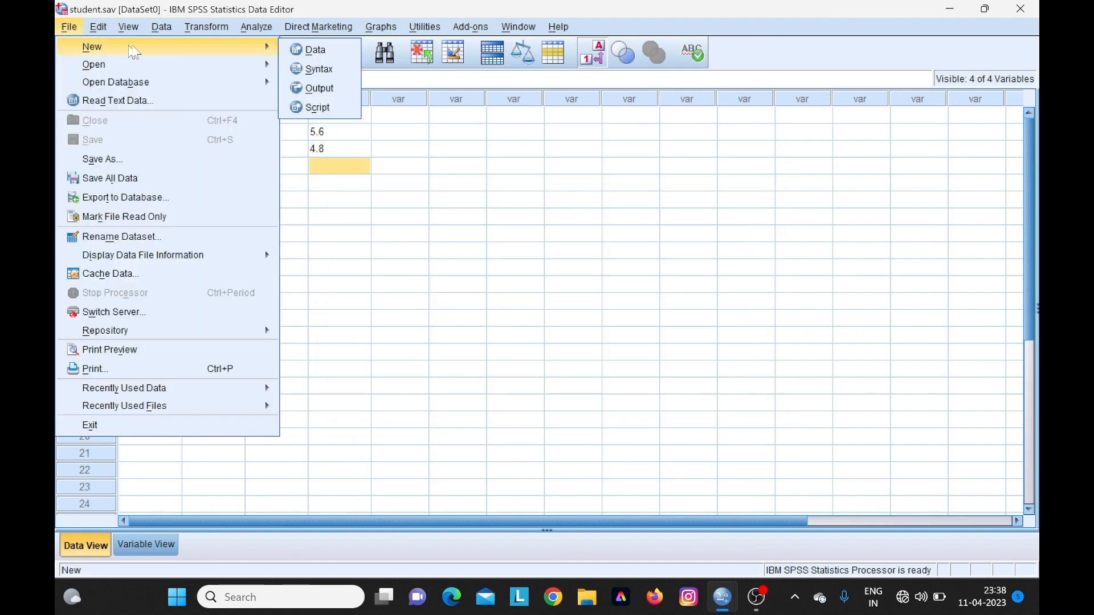
{"action": "left_click", "coordinate": [314, 48]}
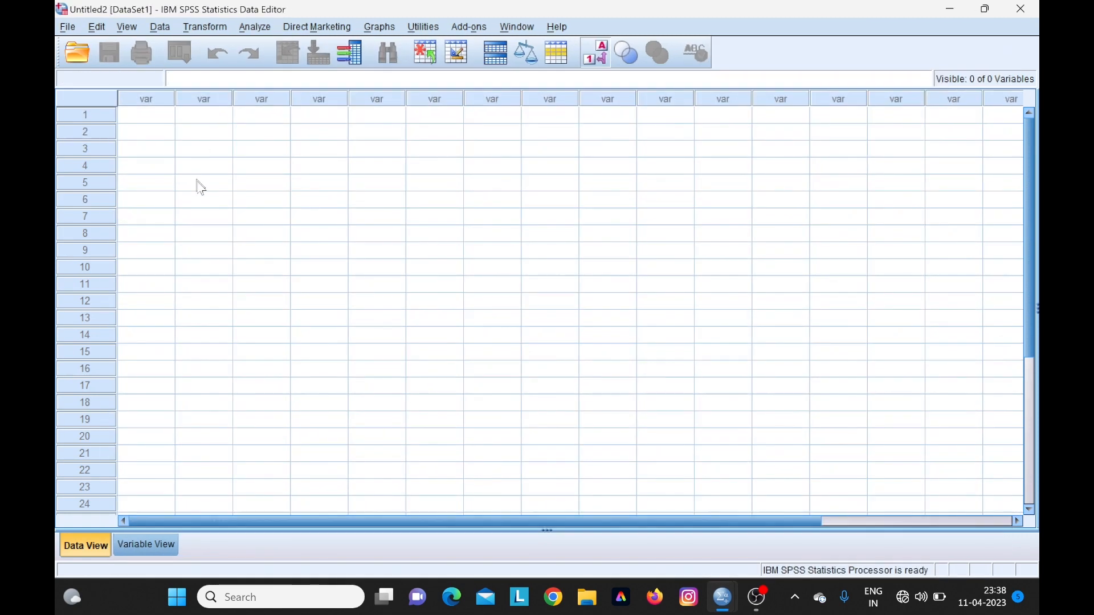
Start opening a data file and browse to the folder p on the Desktop.
{"action": "left_click", "coordinate": [68, 27]}
{"action": "mouse_move", "coordinate": [80, 64]}
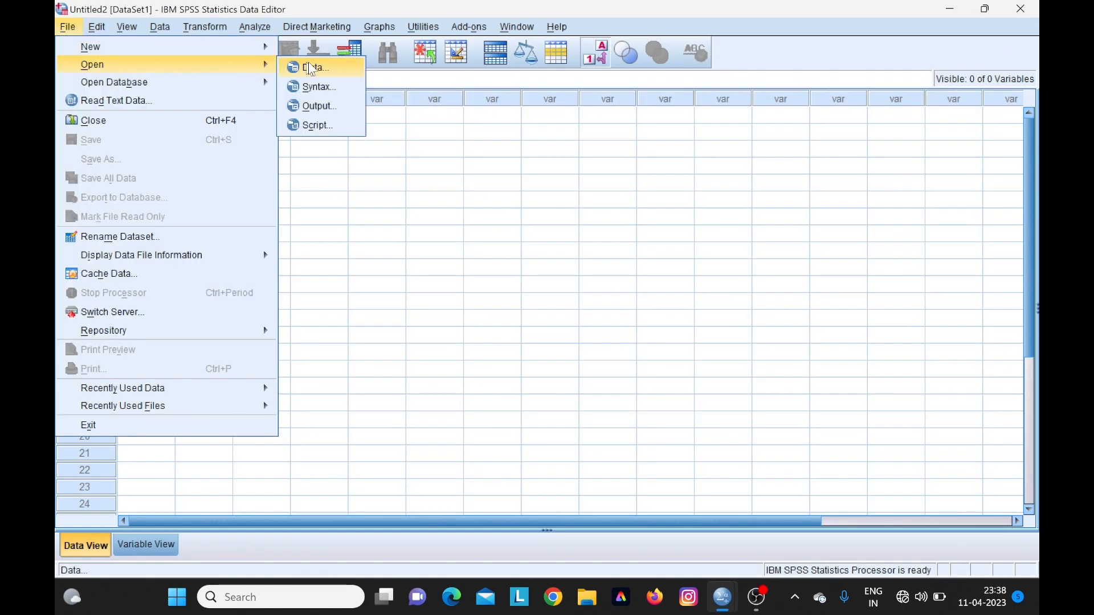
{"action": "left_click", "coordinate": [323, 66]}
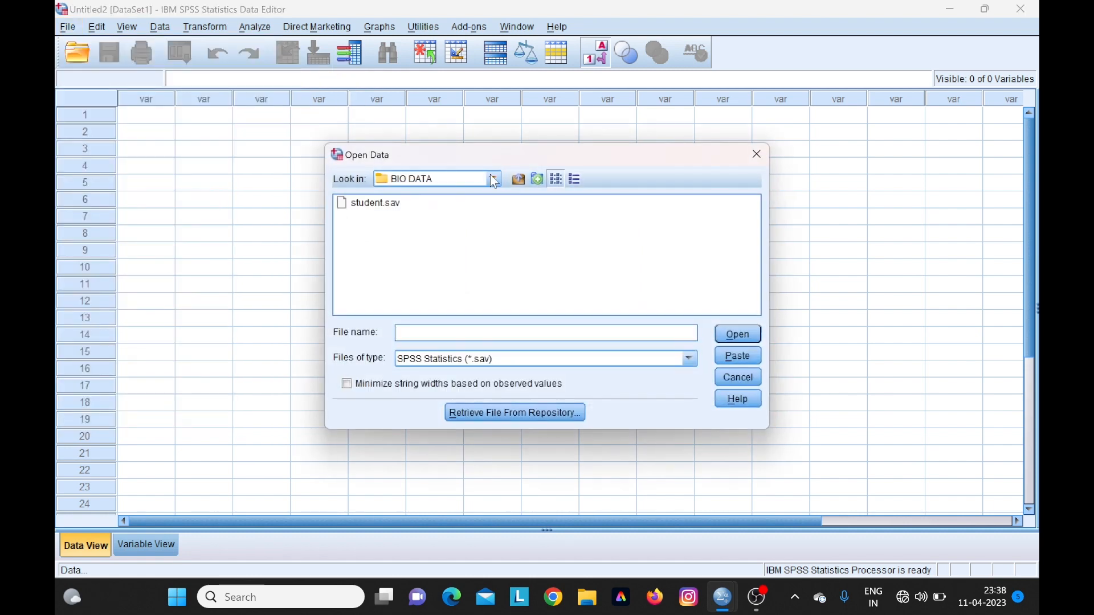
{"action": "left_click", "coordinate": [493, 179]}
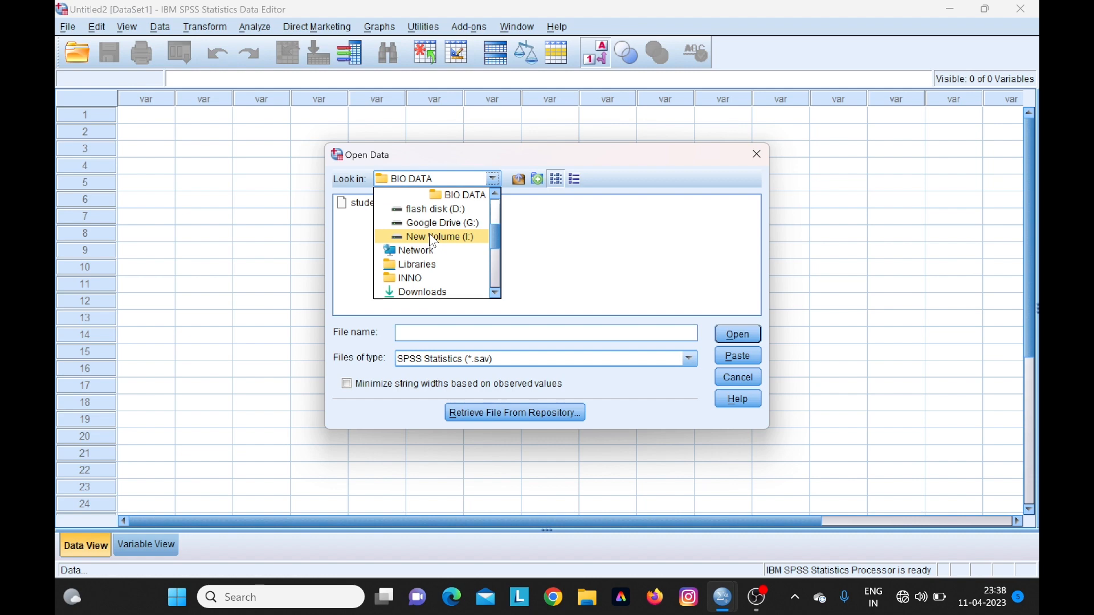
{"action": "scroll", "coordinate": [431, 239], "scroll_direction": "up", "scroll_amount": 3}
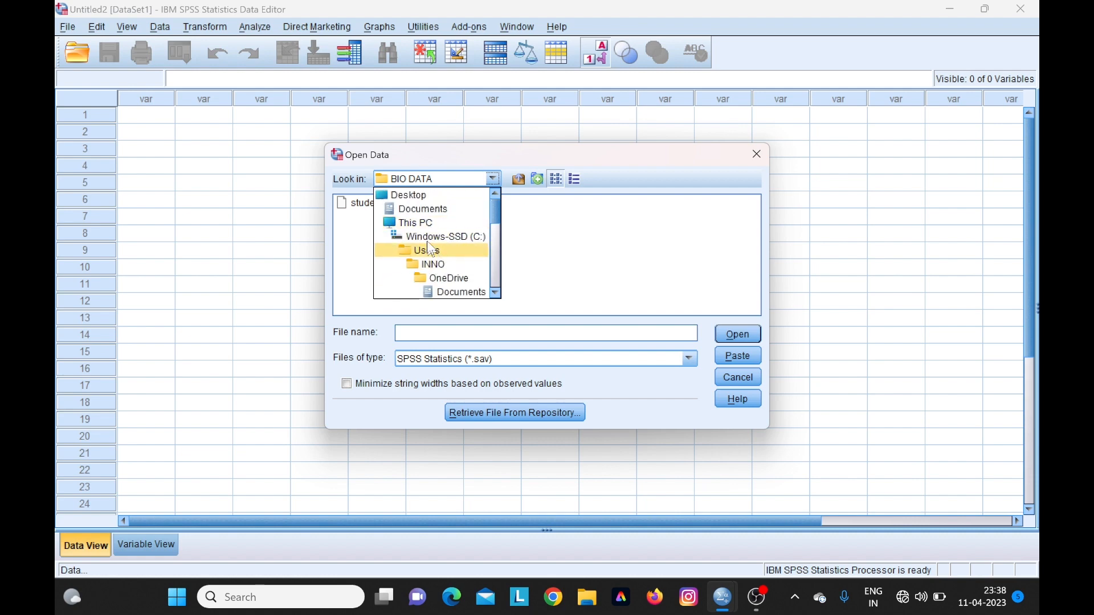
{"action": "left_click", "coordinate": [427, 224]}
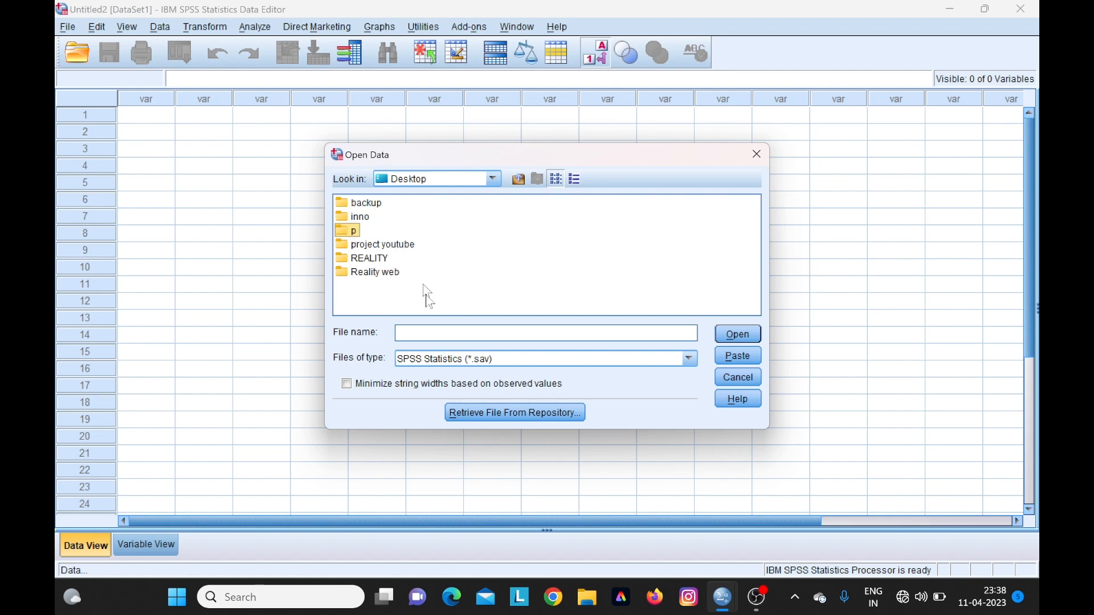
{"action": "key", "text": "Return"}
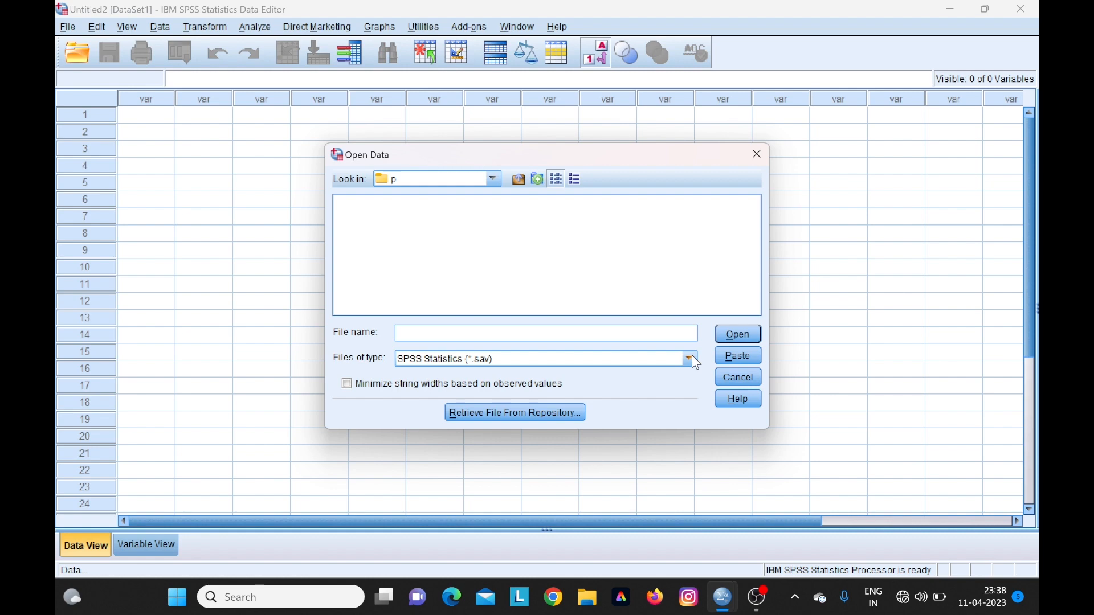
List the folder's Excel files, and finish with the file type filter set to Text (*.txt, *.dat, *.csv).
{"action": "left_click", "coordinate": [692, 359]}
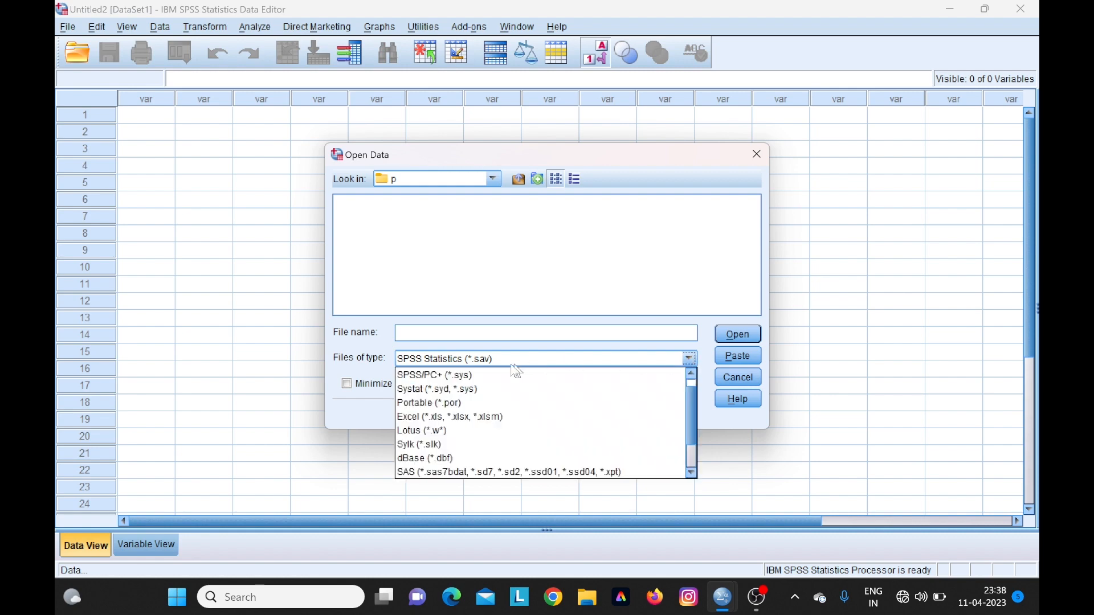
{"action": "left_click", "coordinate": [468, 418]}
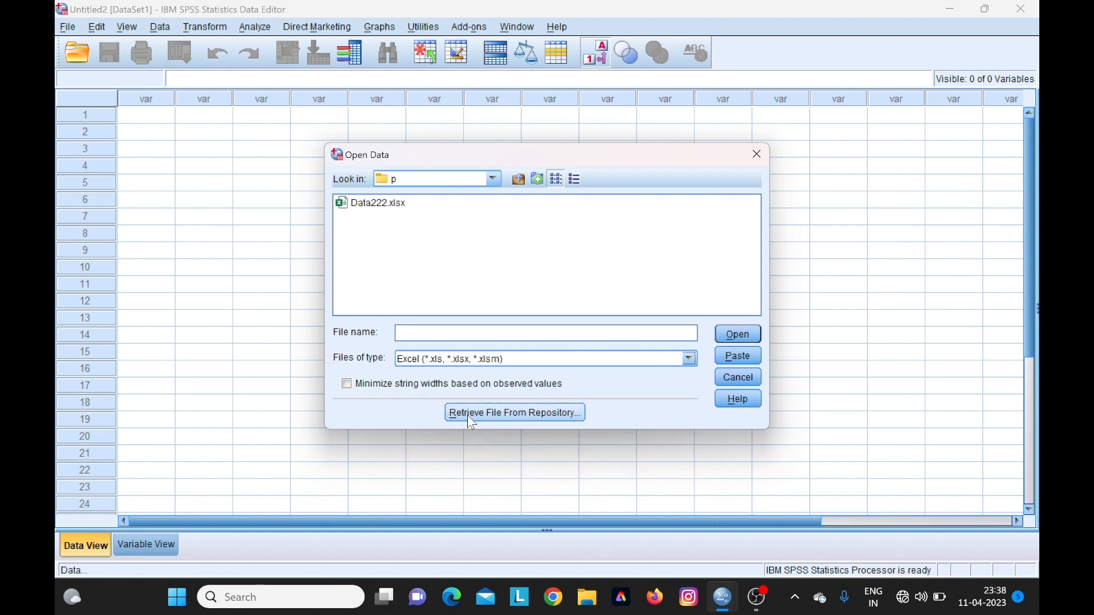
{"action": "left_click", "coordinate": [690, 359]}
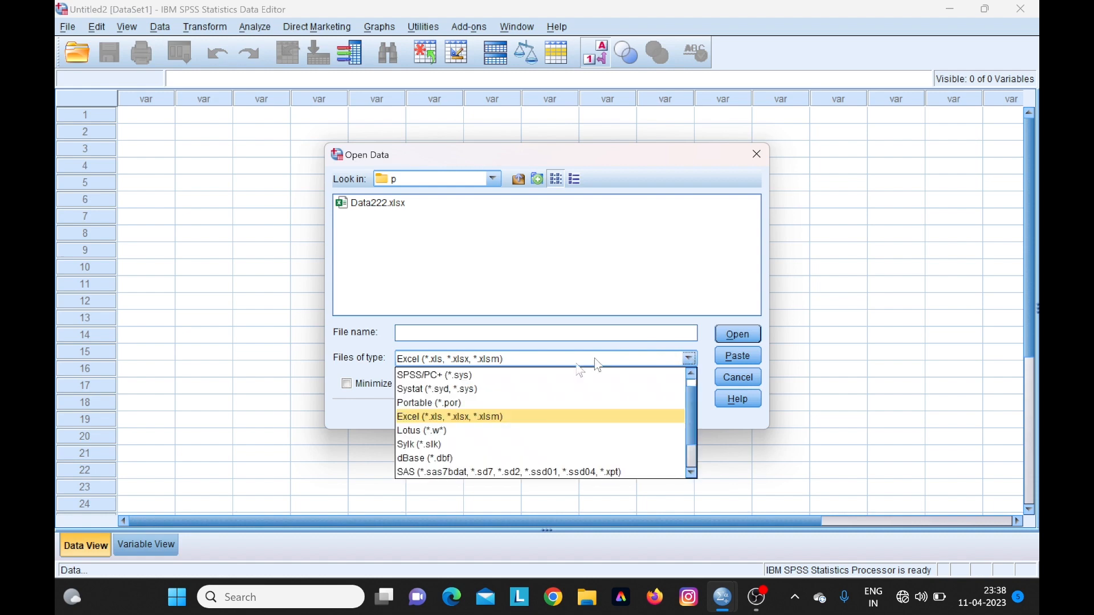
{"action": "scroll", "coordinate": [469, 456], "scroll_direction": "down", "scroll_amount": 1}
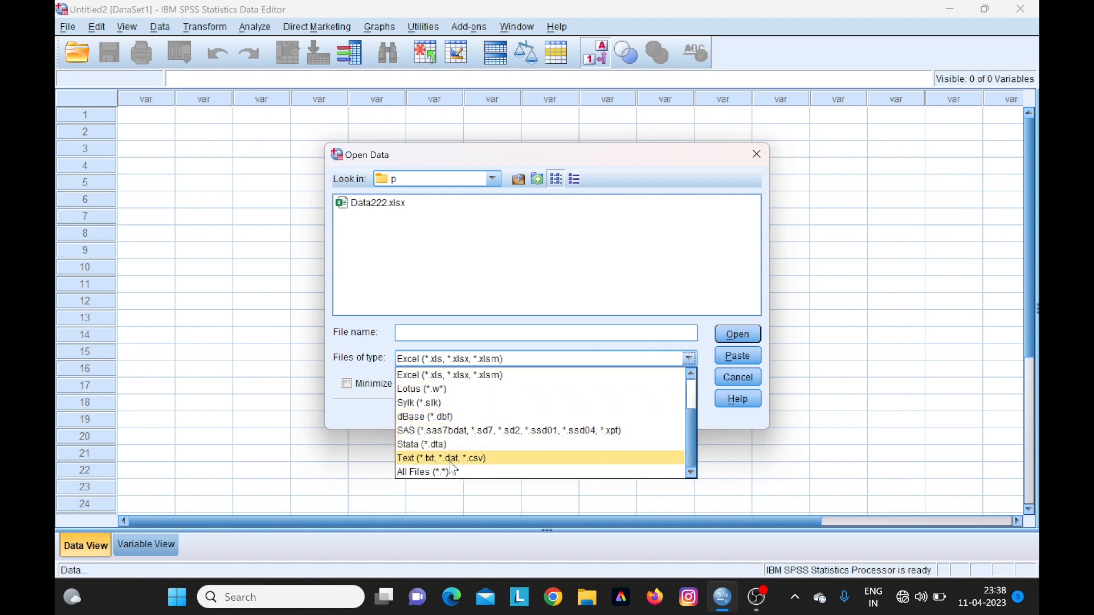
{"action": "left_click", "coordinate": [469, 459]}
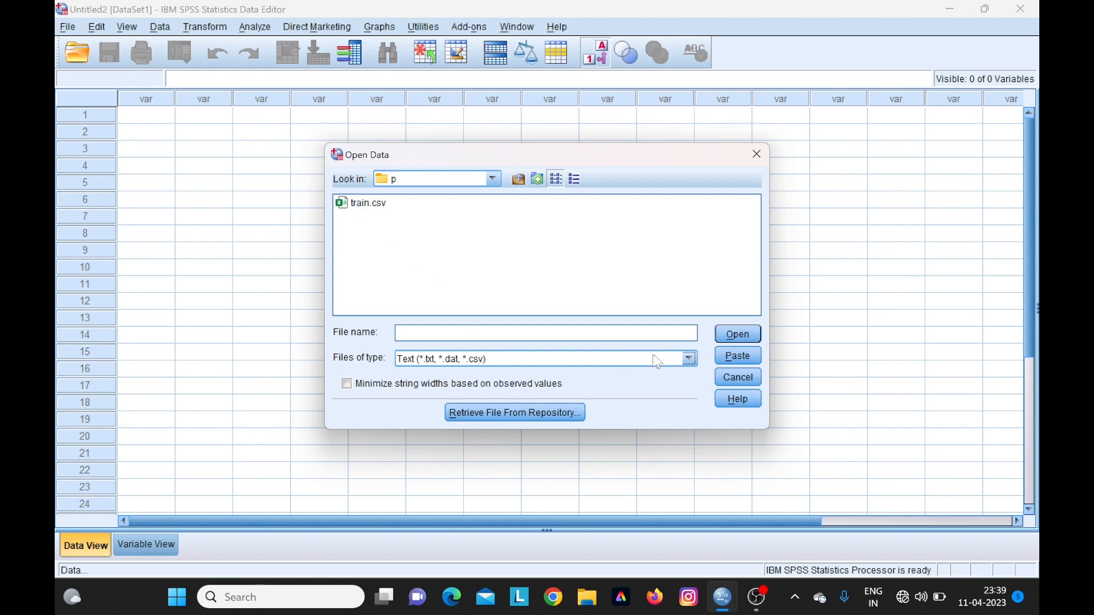
{"action": "left_click", "coordinate": [690, 359]}
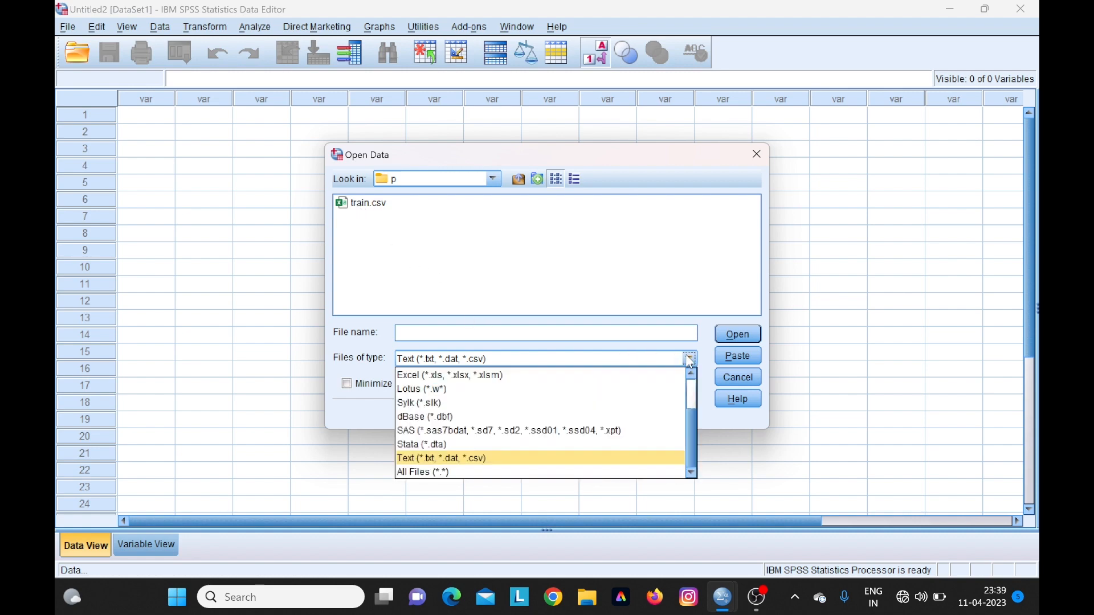
{"action": "left_click", "coordinate": [459, 459]}
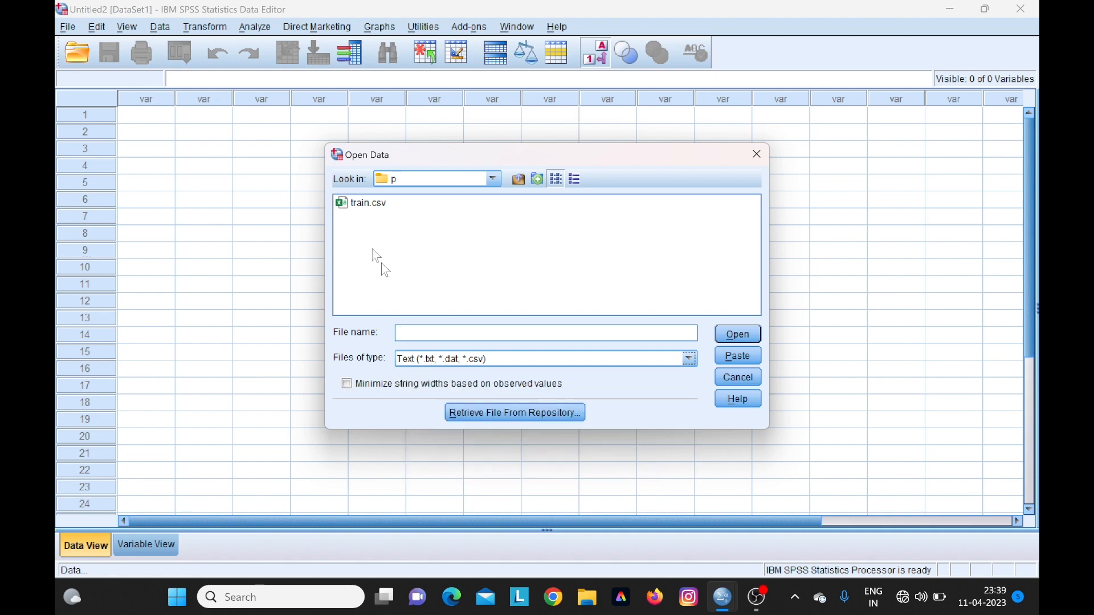
{"action": "left_click", "coordinate": [361, 209]}
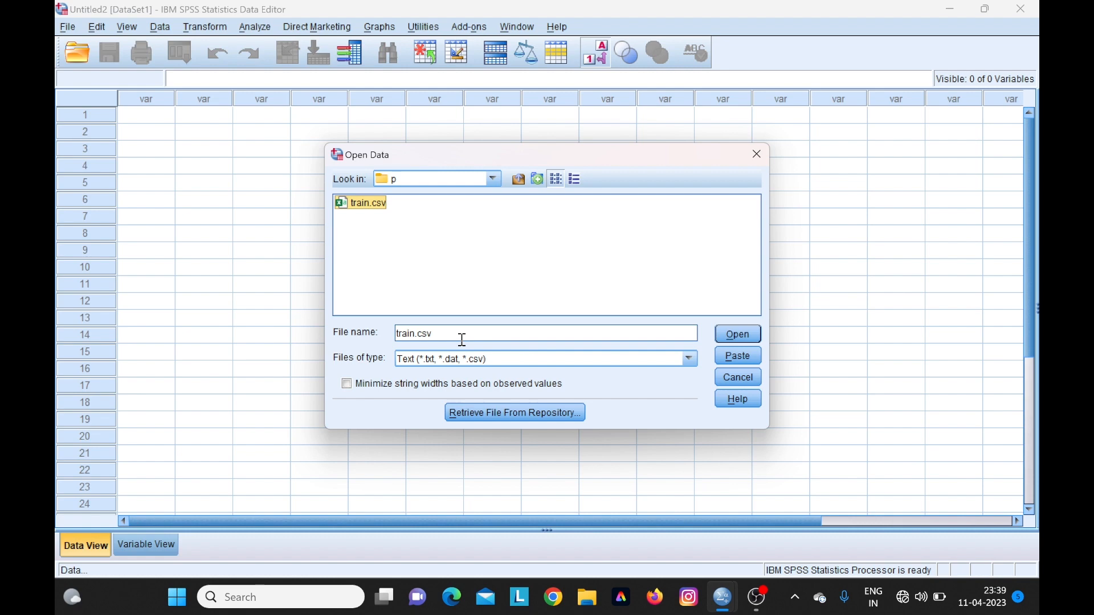
{"action": "left_click", "coordinate": [728, 337]}
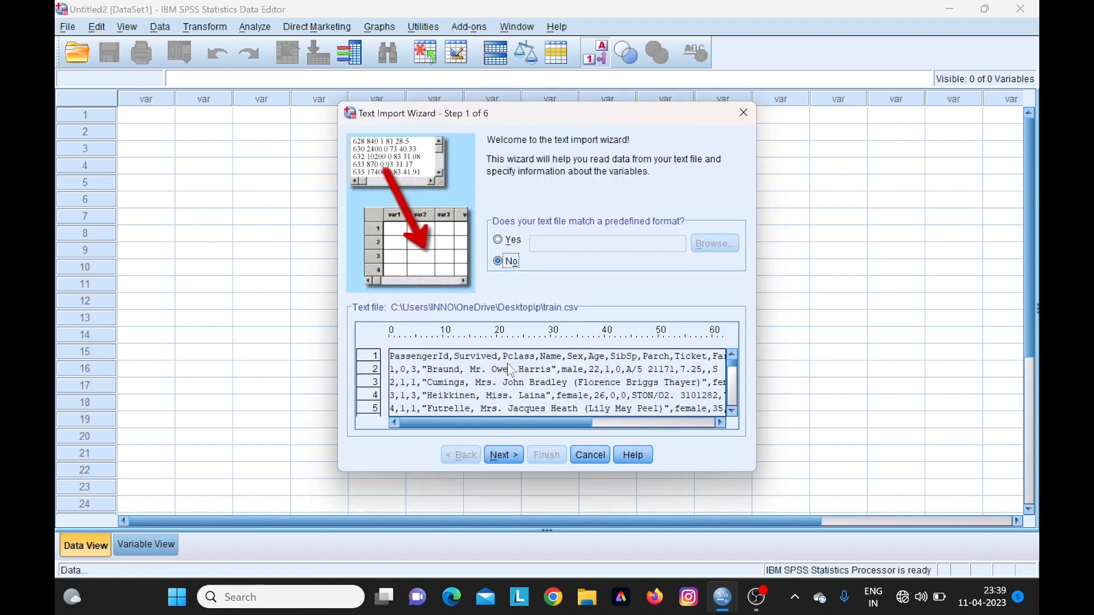
{"action": "key", "text": "Escape"}
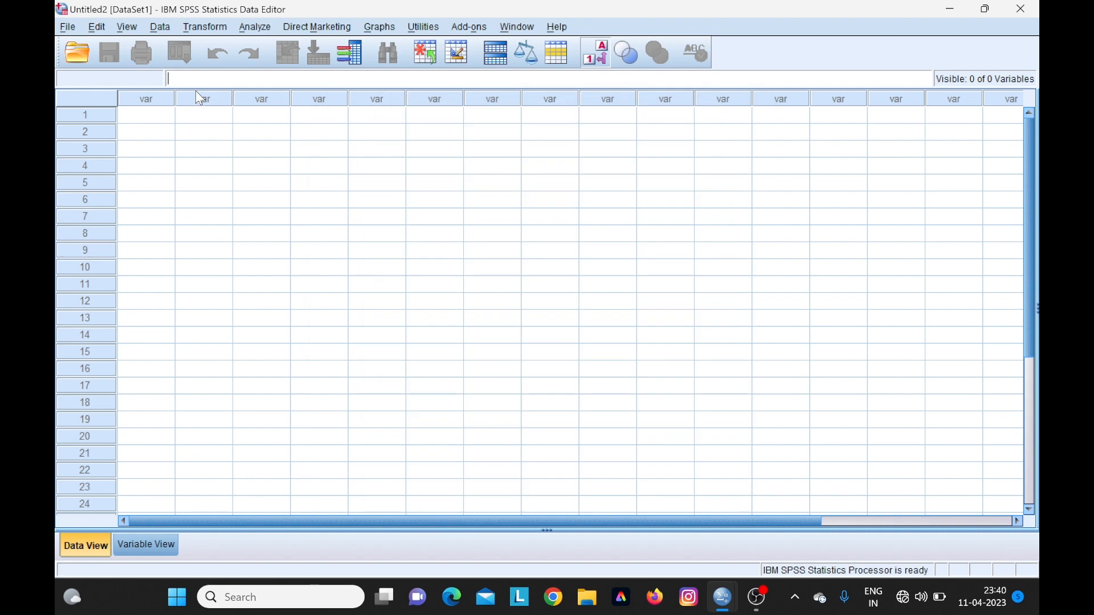
Start opening a data file from the folder p on the Desktop and list its Excel files.
{"action": "left_click", "coordinate": [68, 27]}
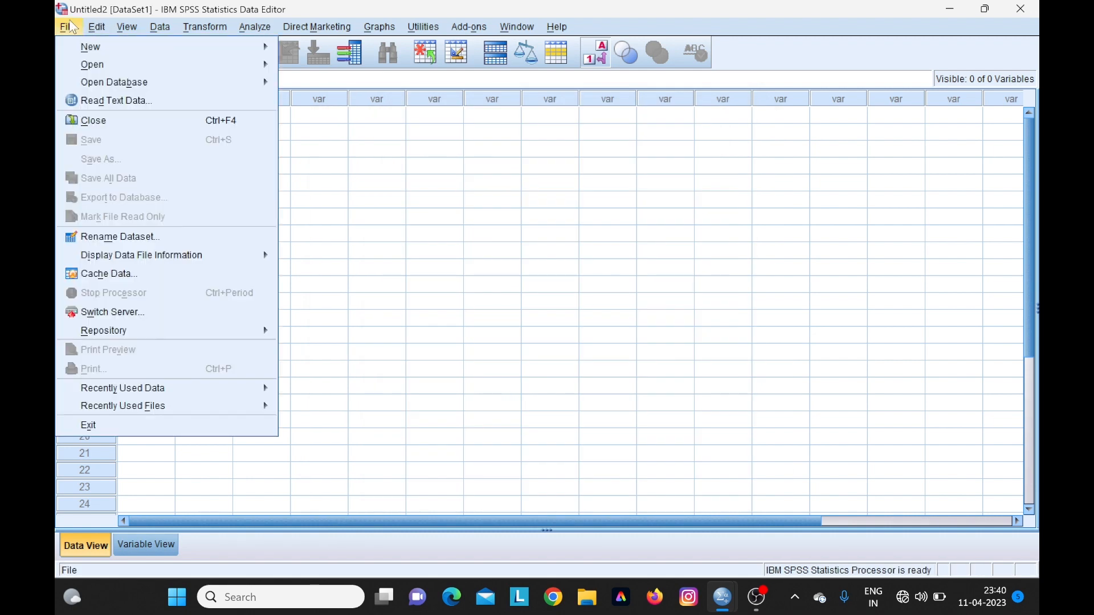
{"action": "mouse_move", "coordinate": [98, 66]}
{"action": "left_click", "coordinate": [312, 67]}
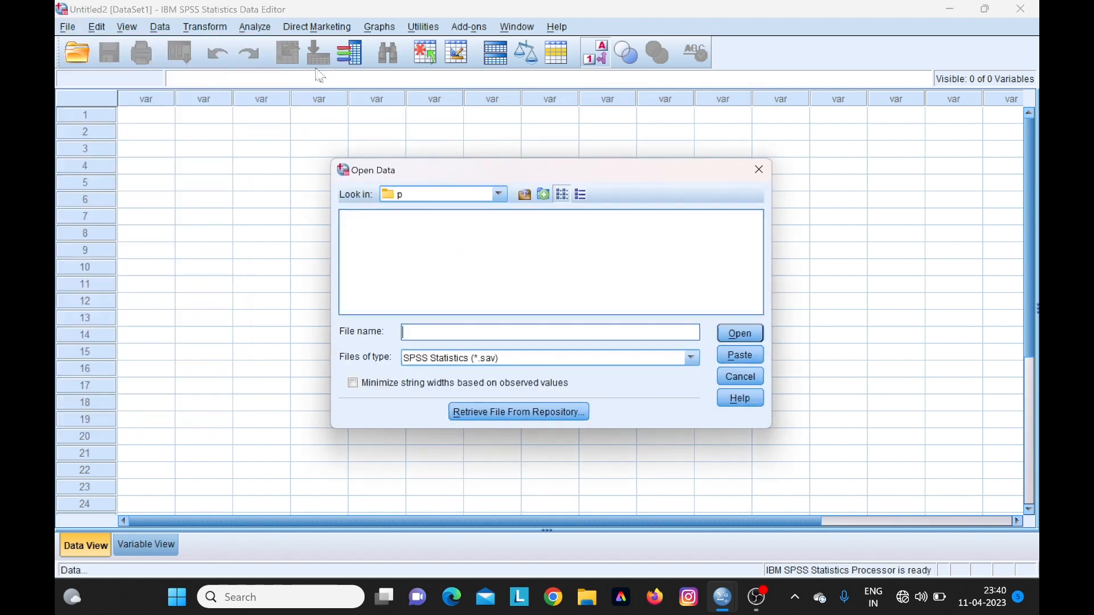
{"action": "left_click", "coordinate": [479, 194]}
{"action": "scroll", "coordinate": [450, 256], "scroll_direction": "up", "scroll_amount": 1}
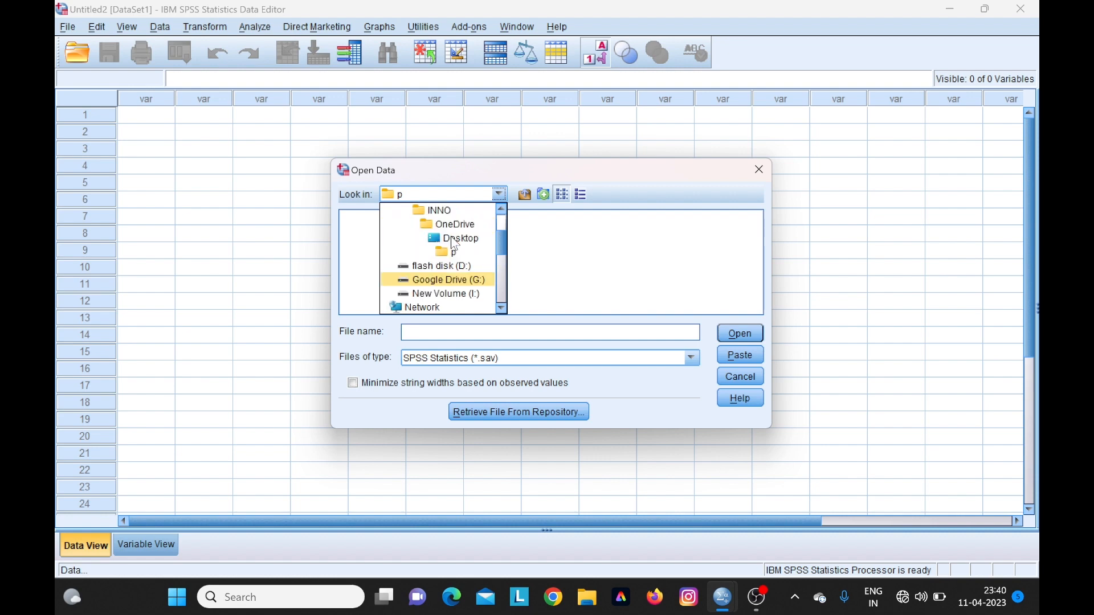
{"action": "left_click", "coordinate": [456, 254]}
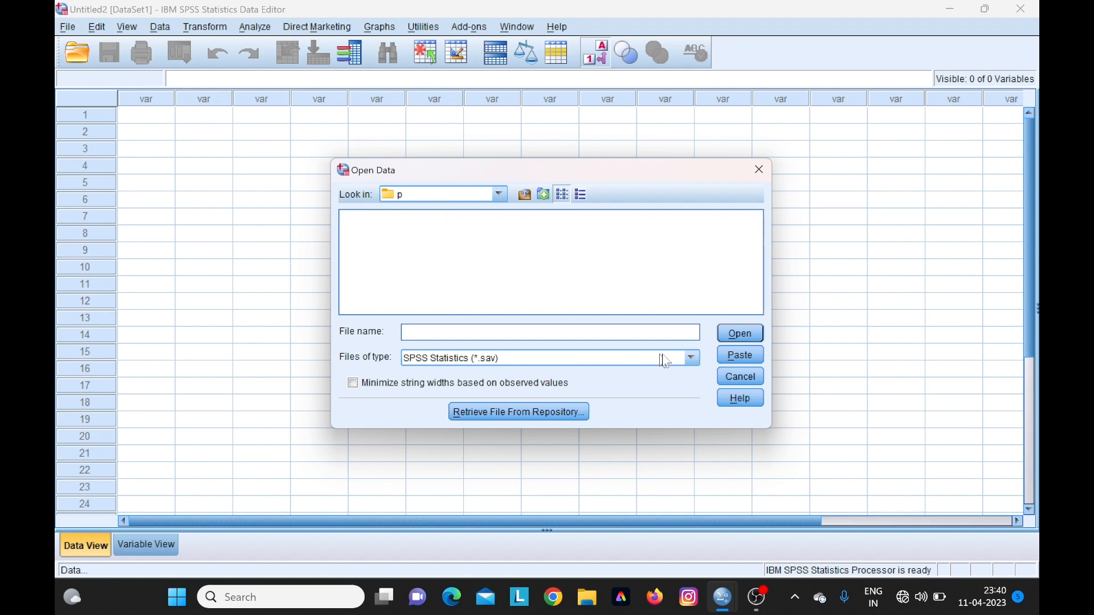
{"action": "left_click", "coordinate": [691, 359]}
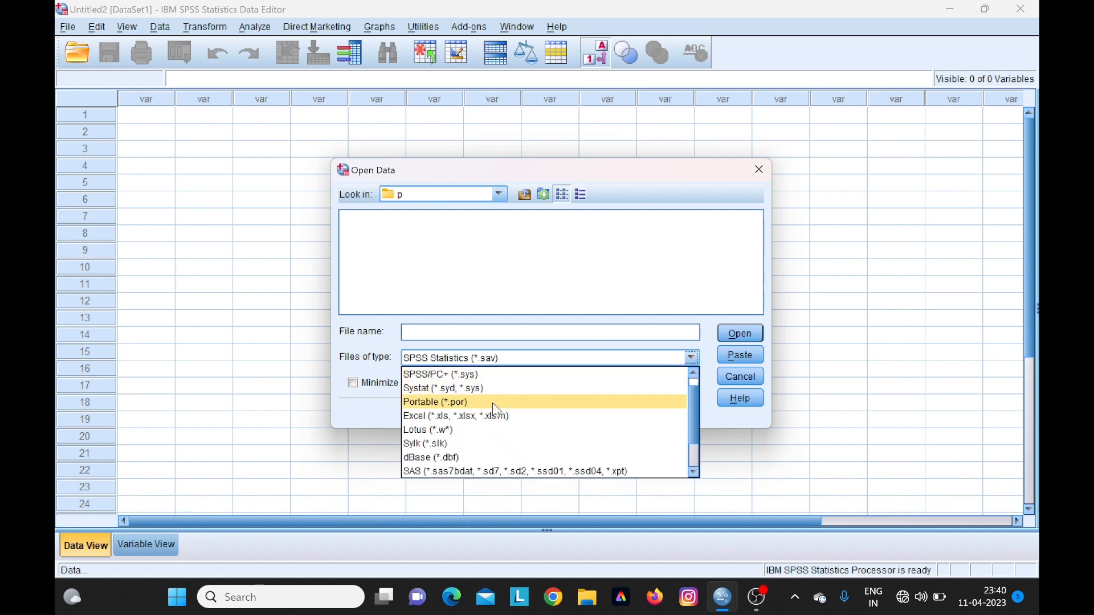
{"action": "left_click", "coordinate": [476, 419]}
Set the file type filter to Text (*.txt, *.dat, *.csv) and open train.csv for import.
{"action": "left_click", "coordinate": [691, 358]}
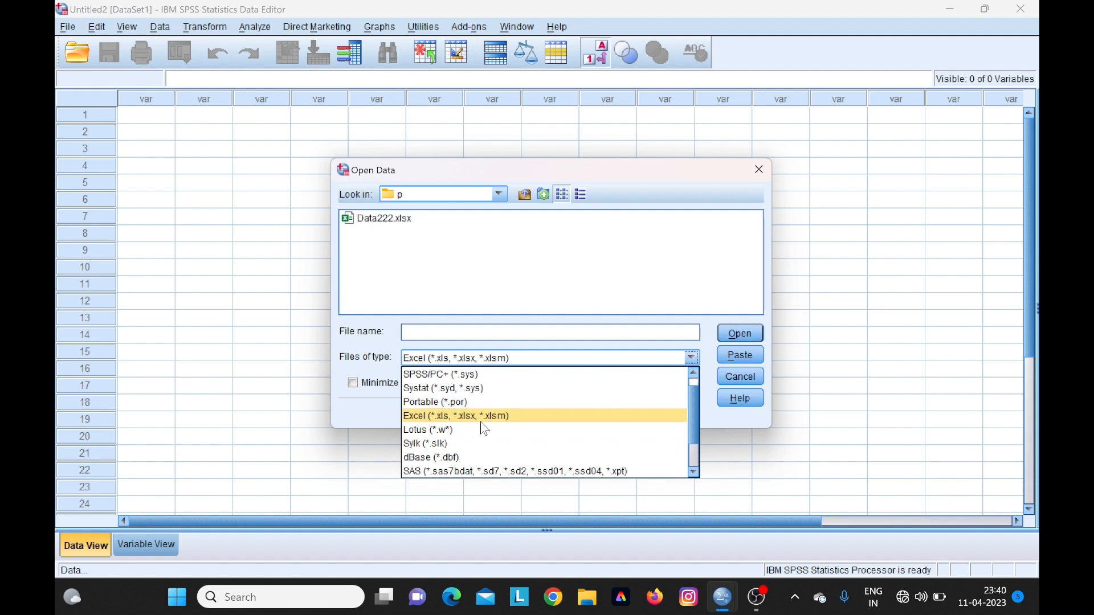
{"action": "scroll", "coordinate": [477, 411], "scroll_direction": "down", "scroll_amount": 1}
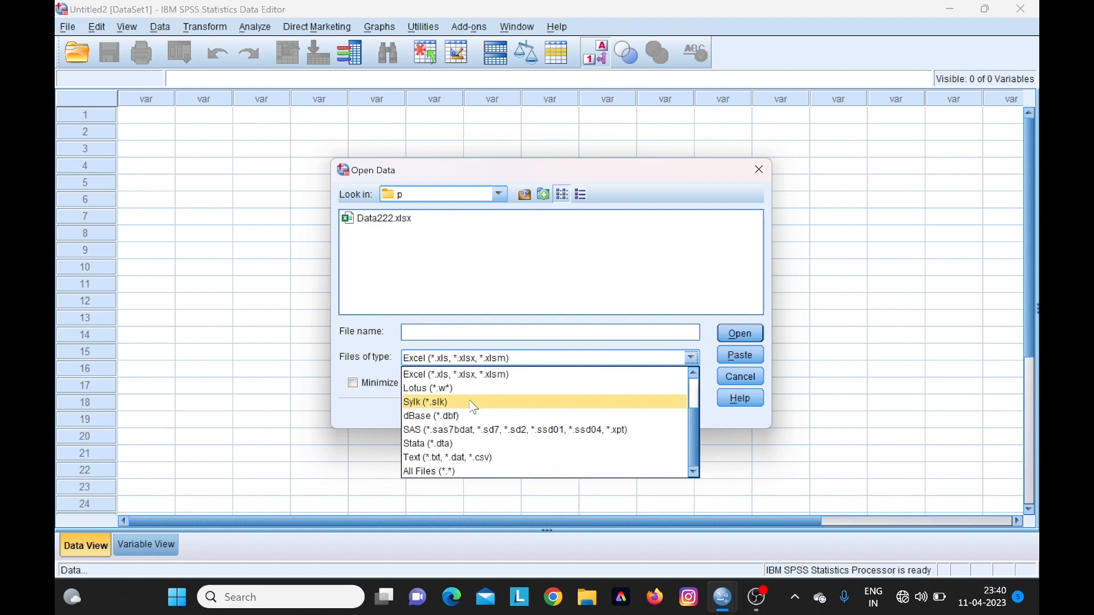
{"action": "left_click", "coordinate": [480, 457]}
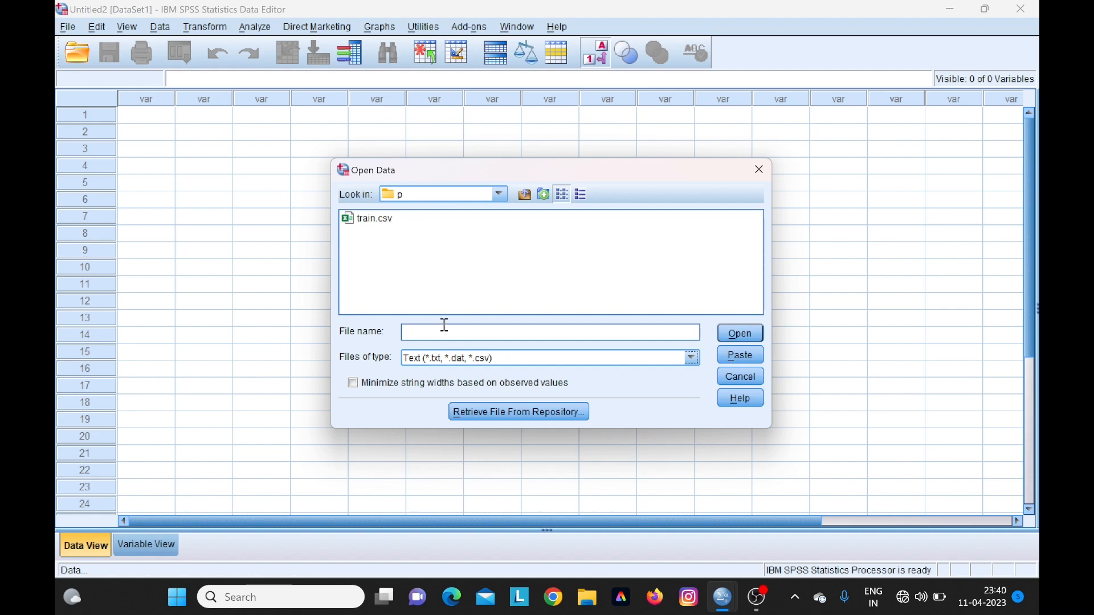
{"action": "left_click", "coordinate": [378, 223]}
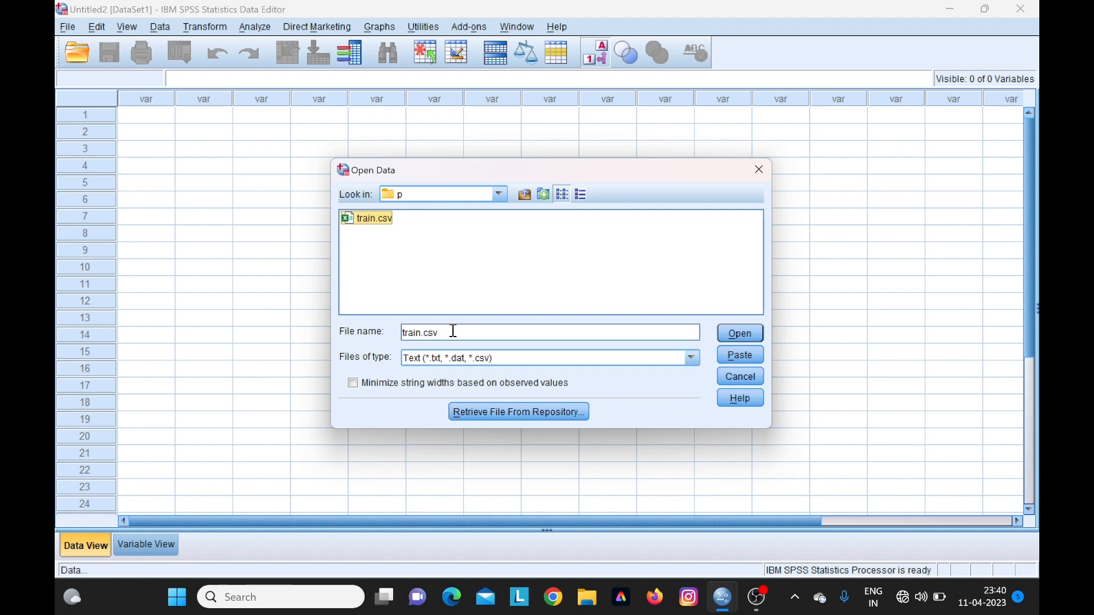
{"action": "left_click", "coordinate": [726, 333]}
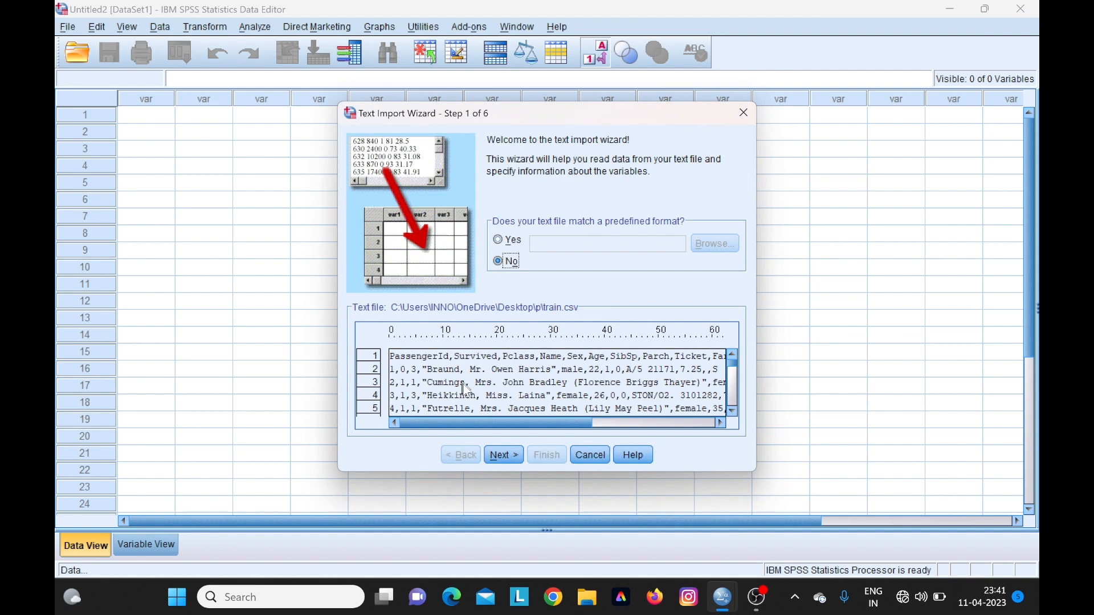
Complete the text import with the default settings: delimited, no variable names at the top, all cases, comma and space delimiters, no text qualifier.
{"action": "left_click", "coordinate": [505, 458]}
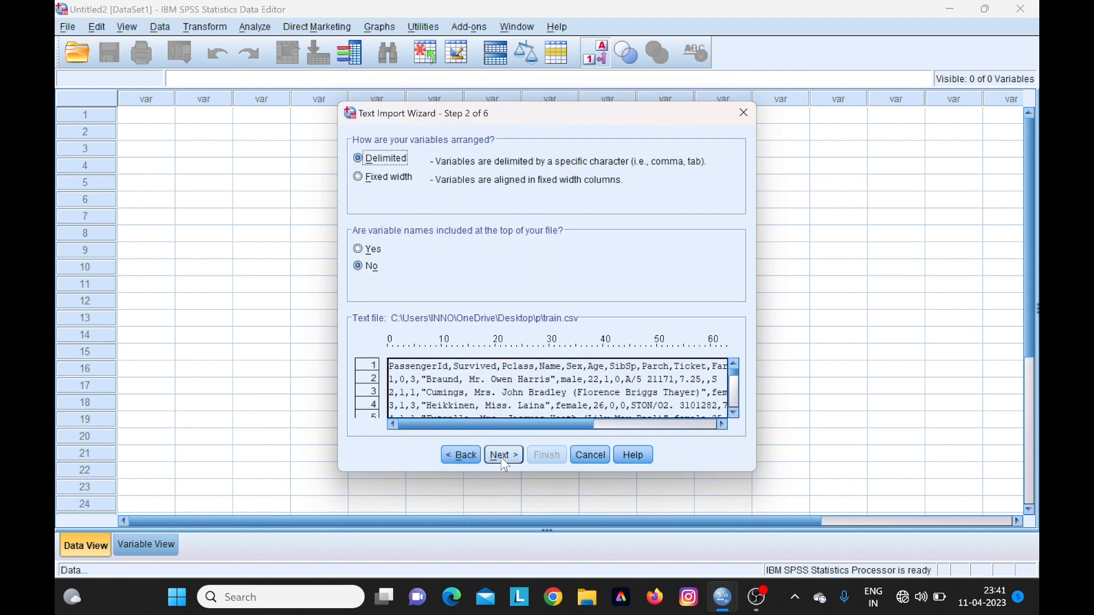
{"action": "left_click", "coordinate": [506, 455]}
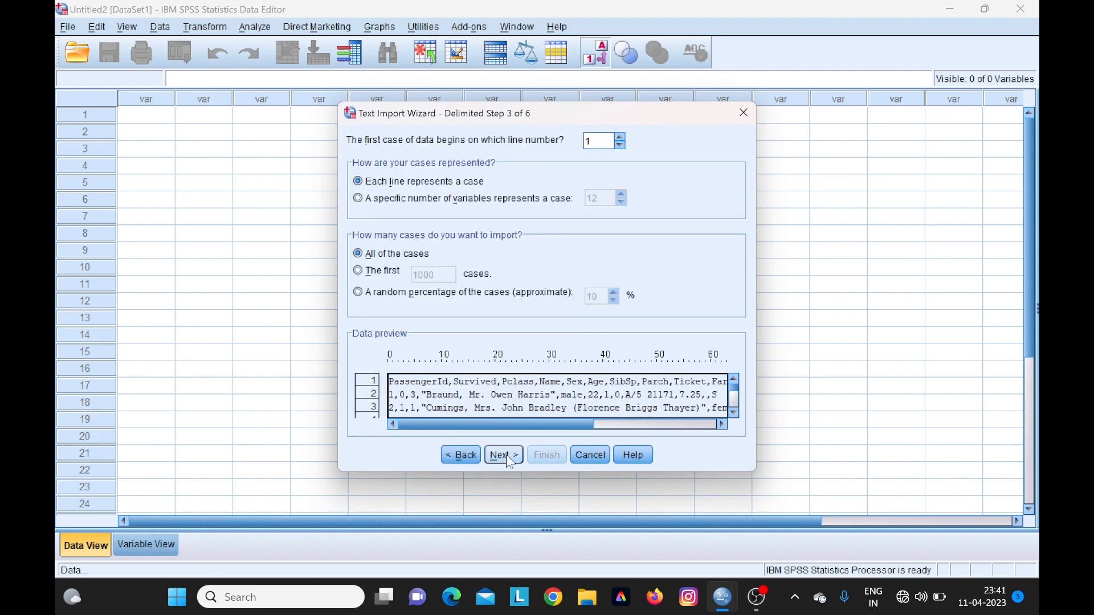
{"action": "left_click", "coordinate": [506, 454]}
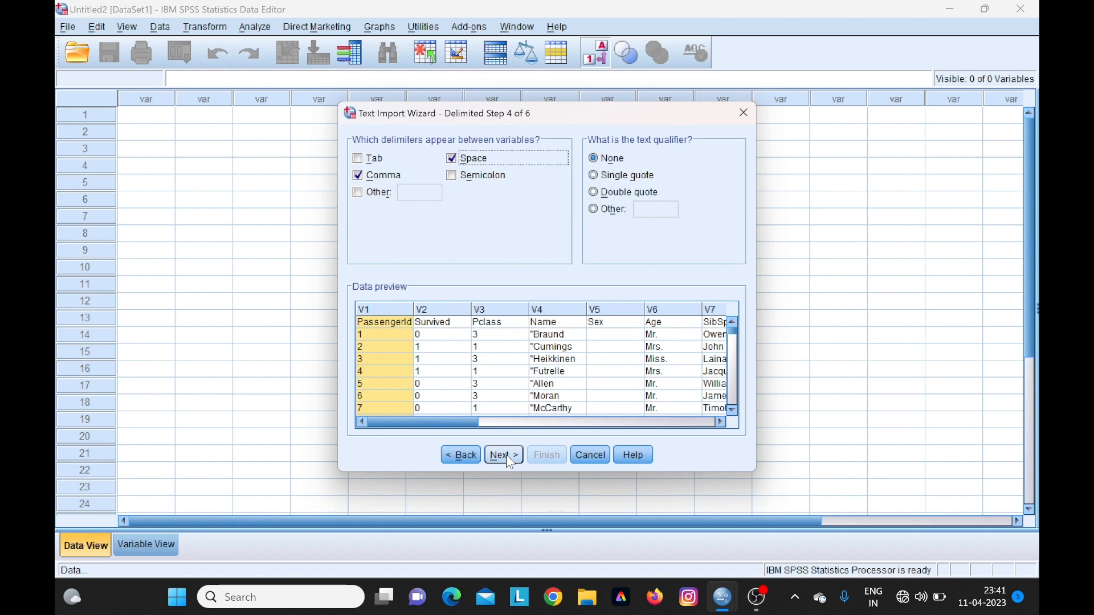
{"action": "left_click", "coordinate": [506, 455]}
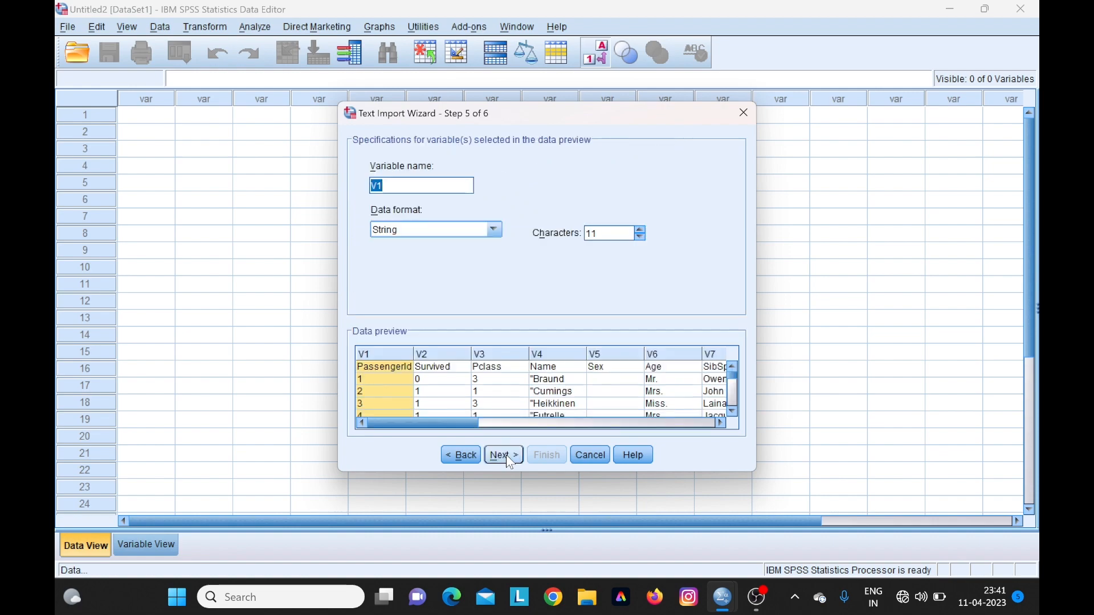
{"action": "left_click", "coordinate": [506, 455]}
{"action": "left_click", "coordinate": [551, 454]}
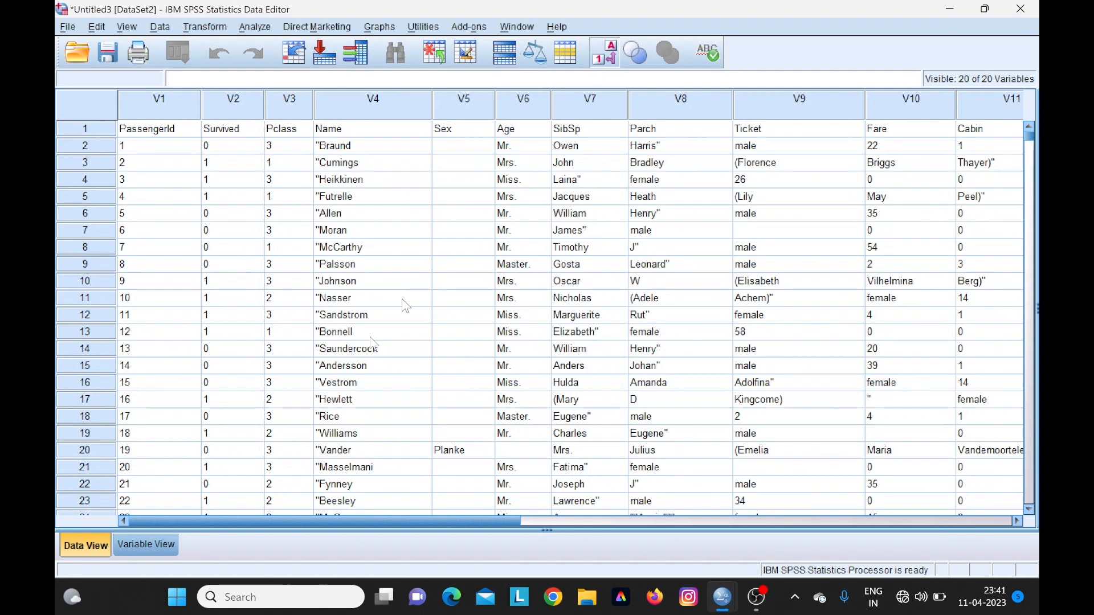
Examine the imported train.csv dataset, comparing its variable definitions with its data rows.
{"action": "left_click", "coordinate": [143, 543]}
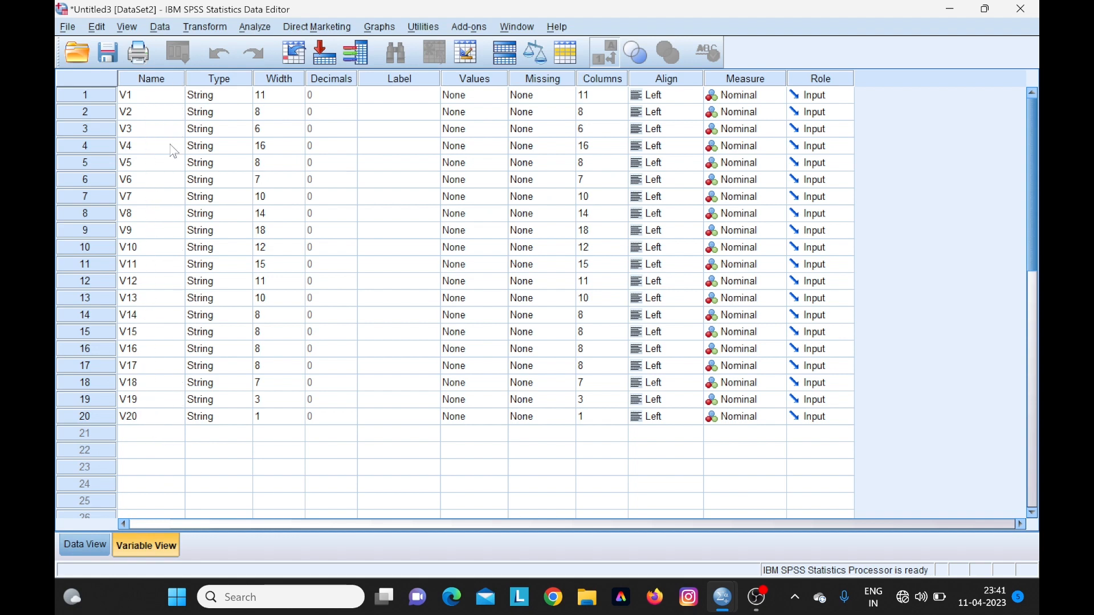
{"action": "left_click", "coordinate": [90, 545]}
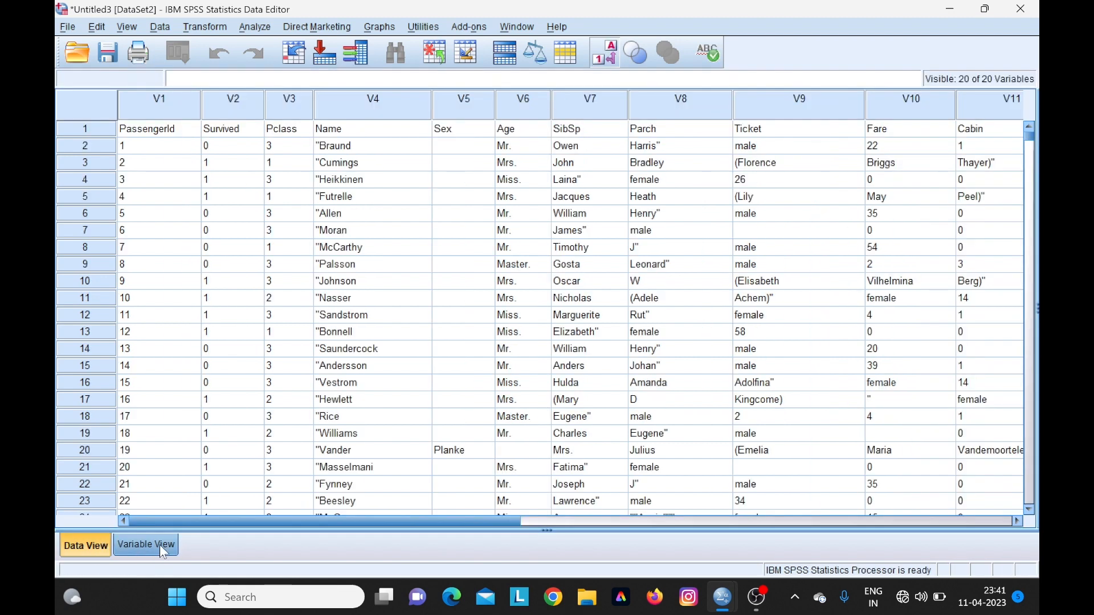
{"action": "left_click", "coordinate": [84, 546]}
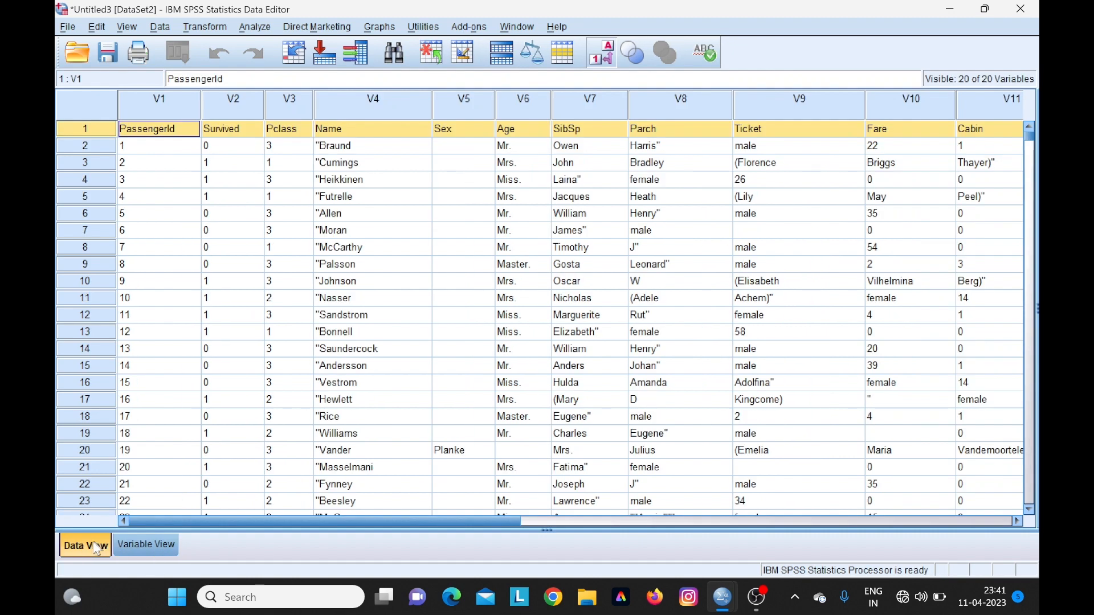
{"action": "left_click", "coordinate": [149, 546]}
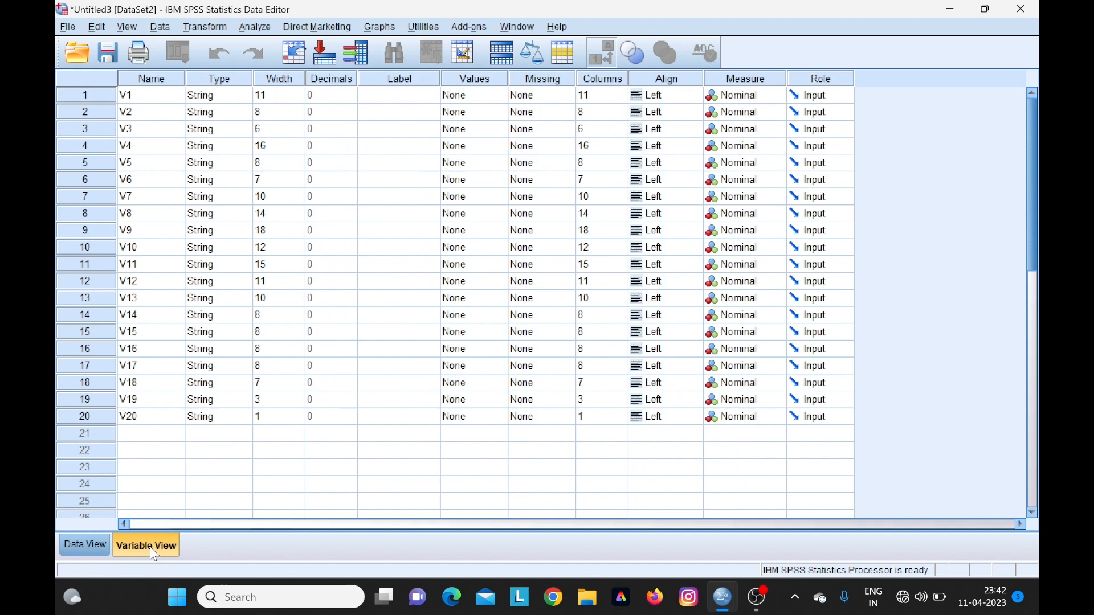
{"action": "left_click", "coordinate": [77, 548]}
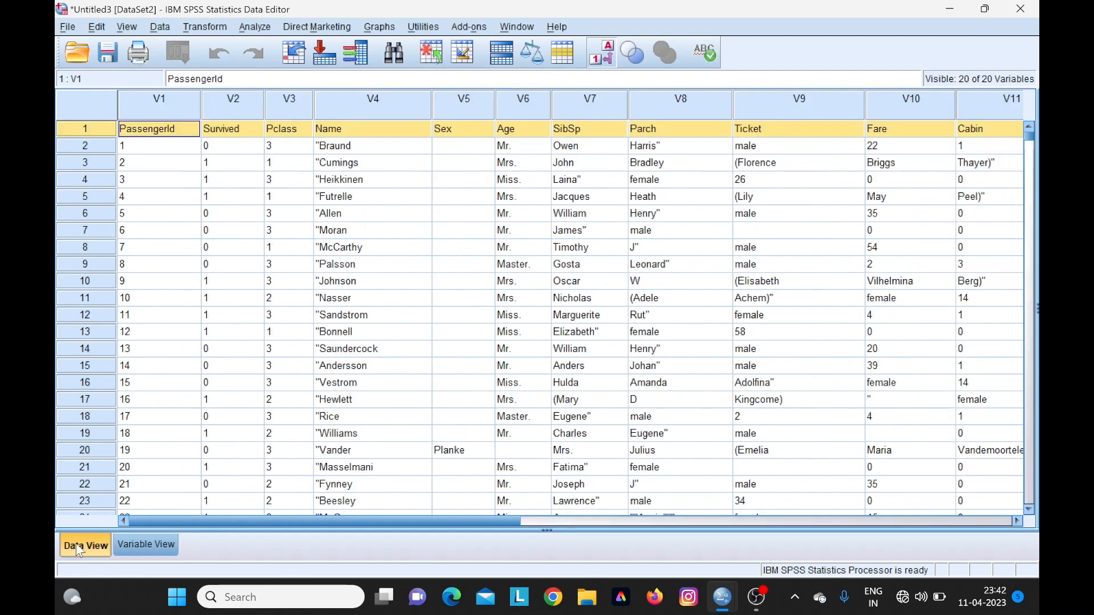
{"action": "left_click", "coordinate": [161, 549]}
{"action": "left_click", "coordinate": [103, 543]}
{"action": "left_click", "coordinate": [137, 544]}
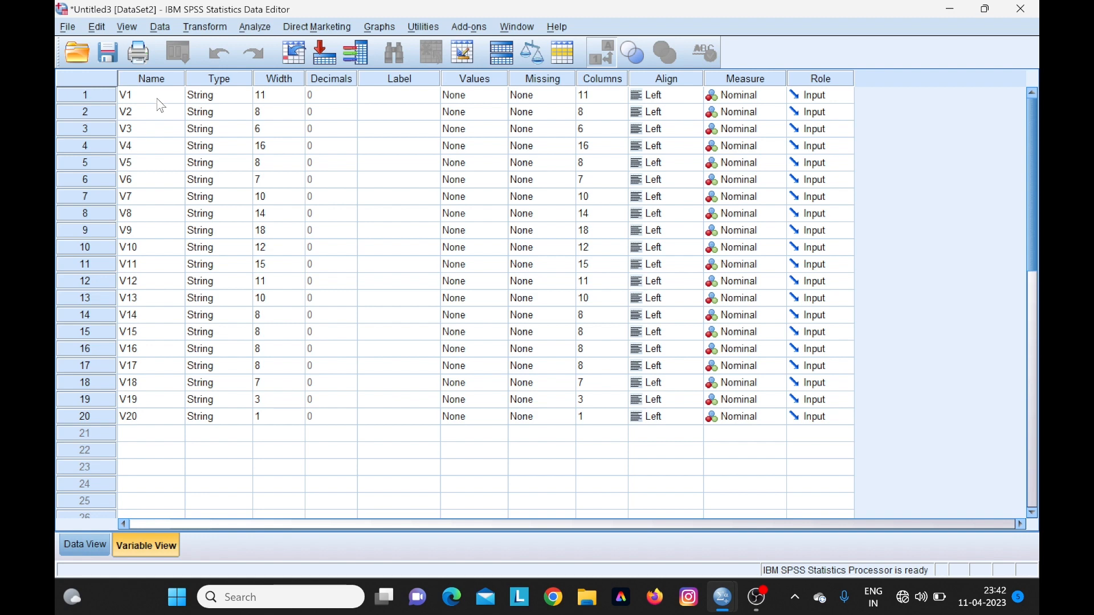
{"action": "key", "text": "ctrl+t"}
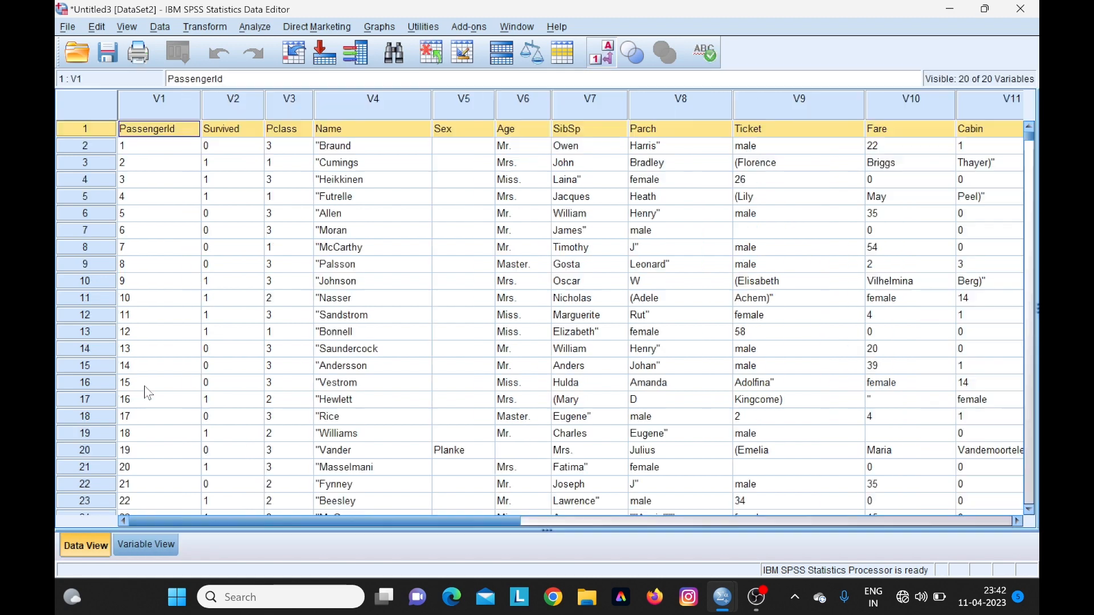
{"action": "left_click", "coordinate": [163, 543]}
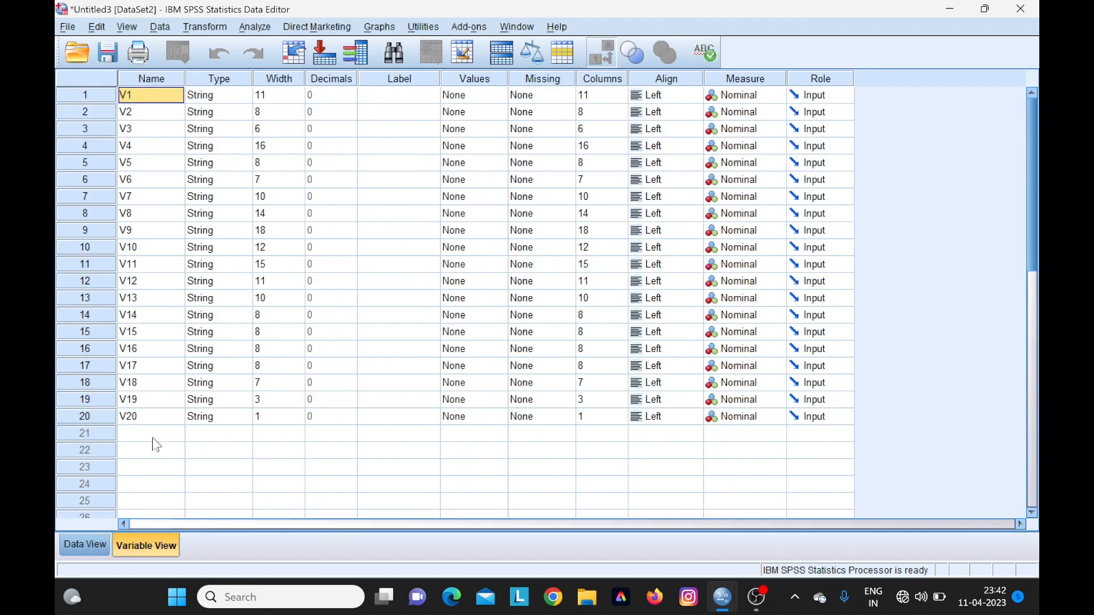
{"action": "left_click", "coordinate": [88, 546]}
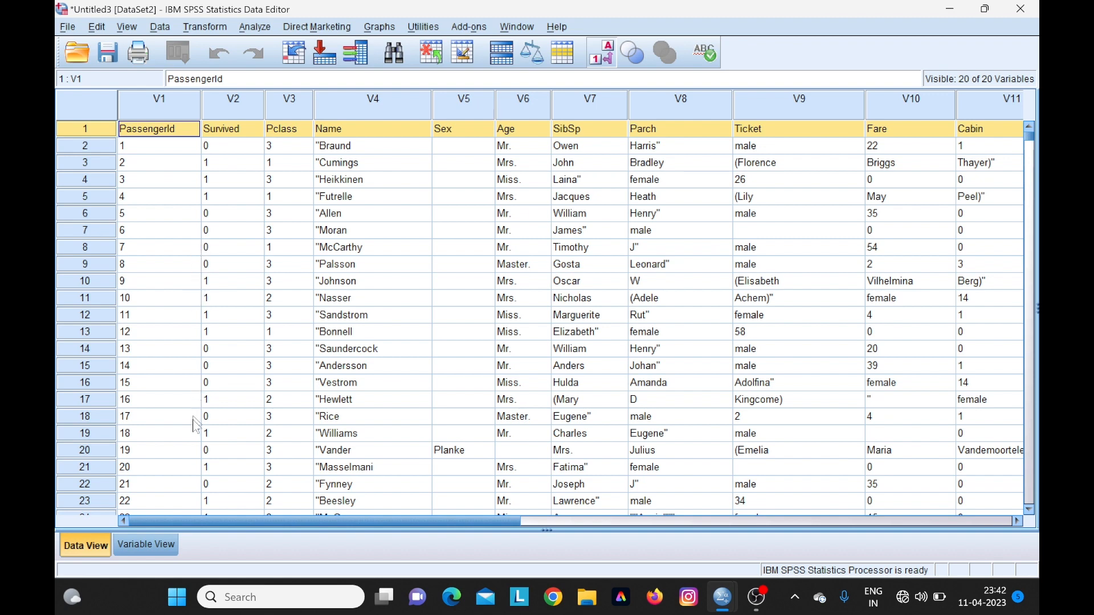
{"action": "left_click", "coordinate": [152, 546]}
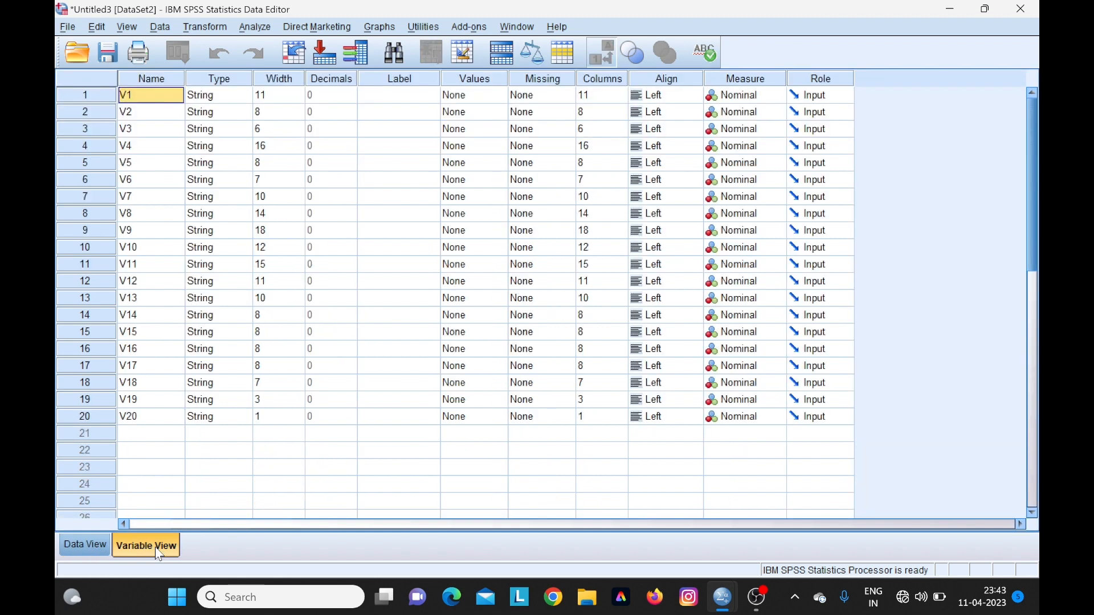
{"action": "left_click", "coordinate": [84, 545]}
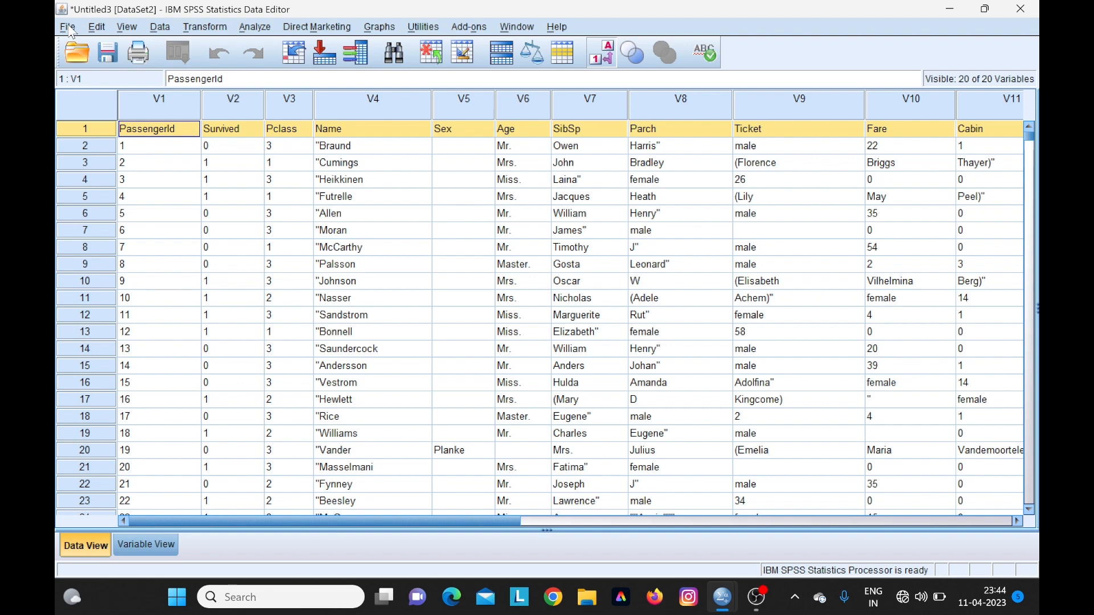
Create another new, empty dataset.
{"action": "left_click", "coordinate": [68, 28]}
{"action": "mouse_move", "coordinate": [177, 71]}
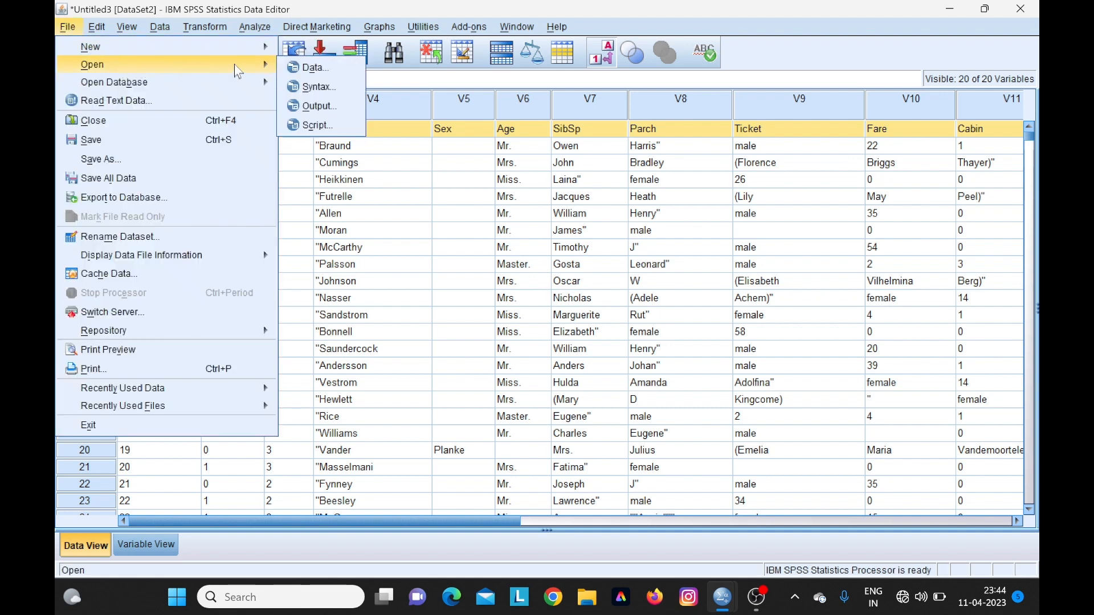
{"action": "mouse_move", "coordinate": [250, 46]}
{"action": "left_click", "coordinate": [310, 47]}
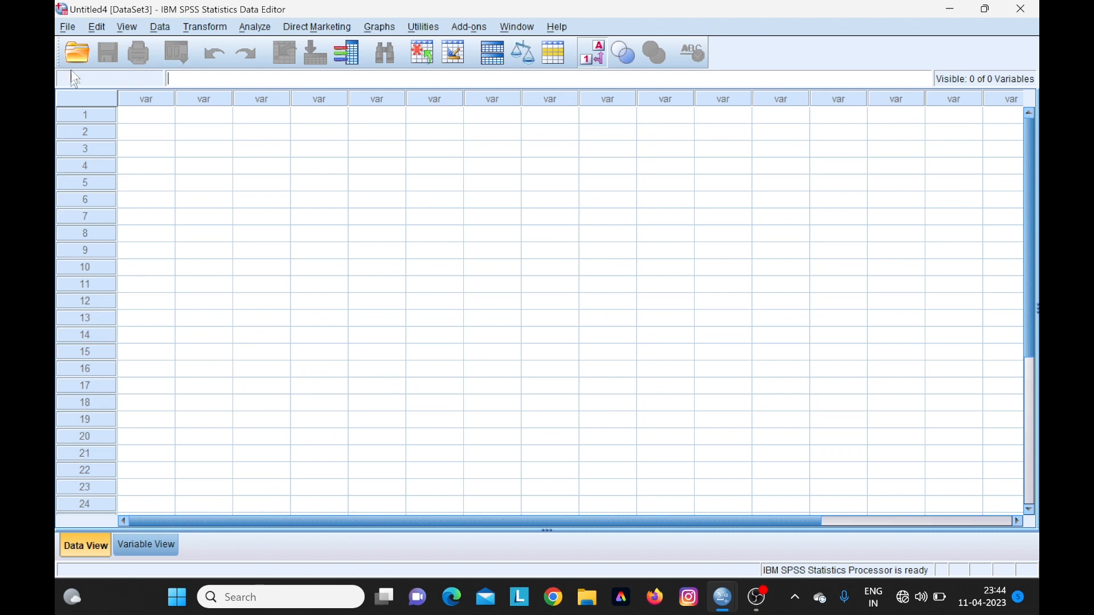
Open train.csv from folder p for import, with the file type set to Text (*.txt, *.dat, *.csv).
{"action": "left_click", "coordinate": [68, 28]}
{"action": "mouse_move", "coordinate": [117, 65]}
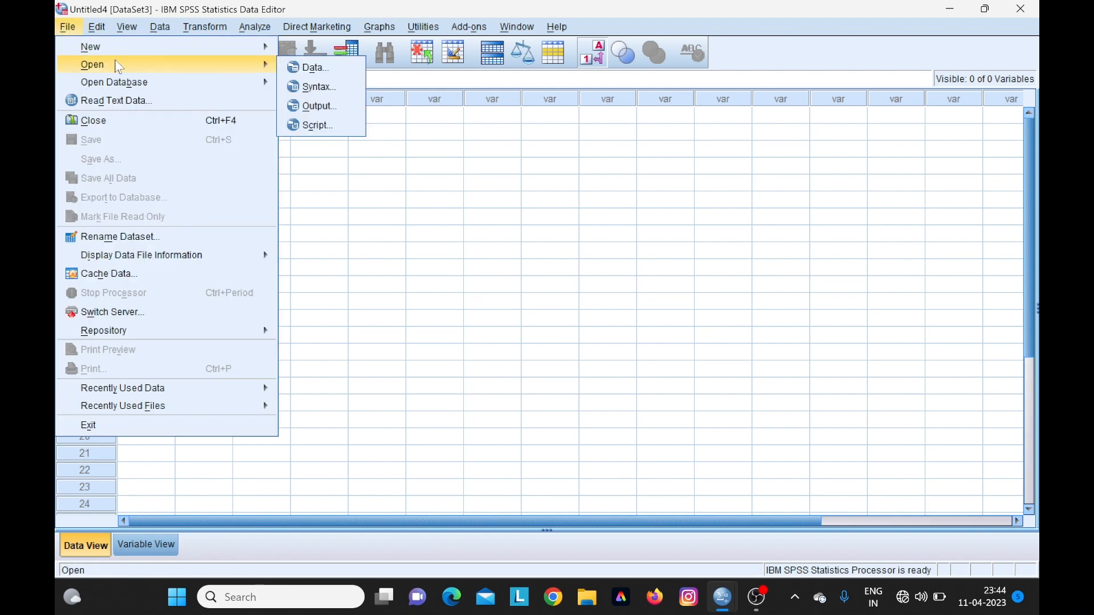
{"action": "left_click", "coordinate": [313, 68]}
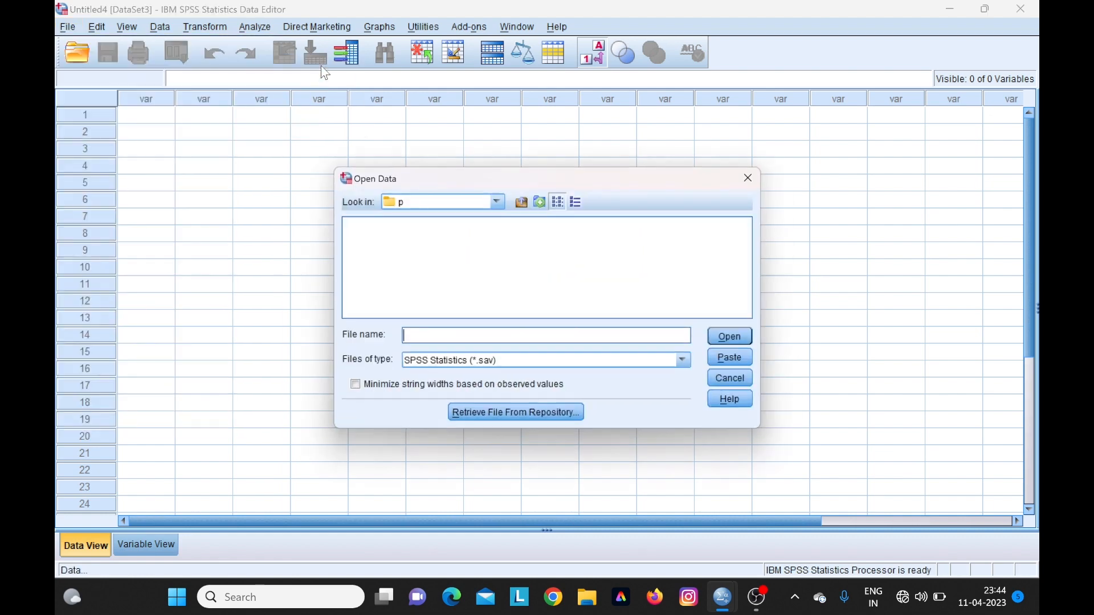
{"action": "left_click", "coordinate": [501, 202]}
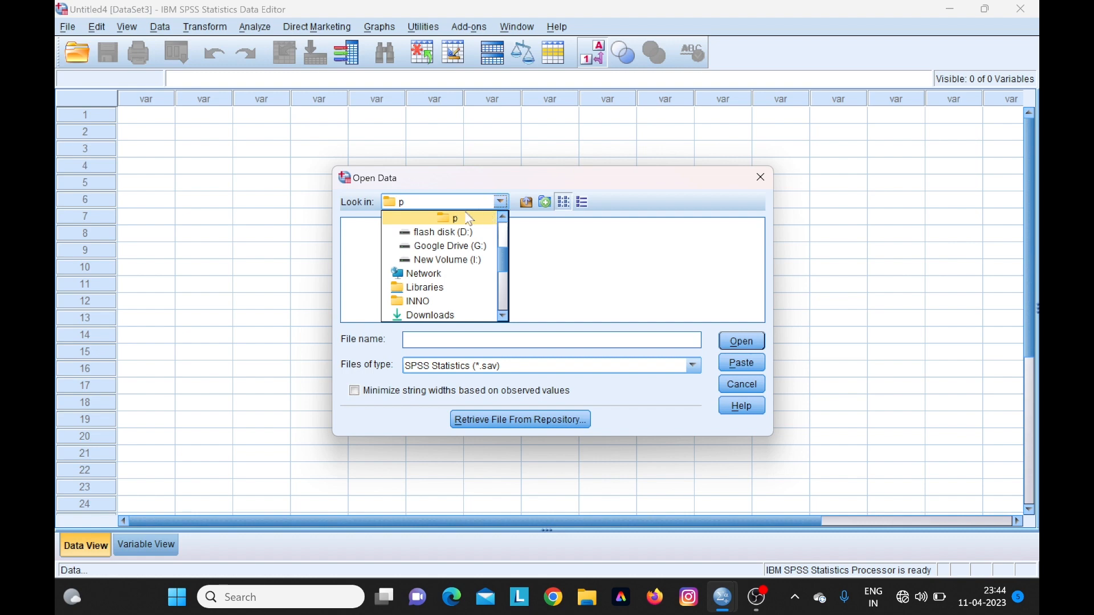
{"action": "left_click", "coordinate": [465, 219]}
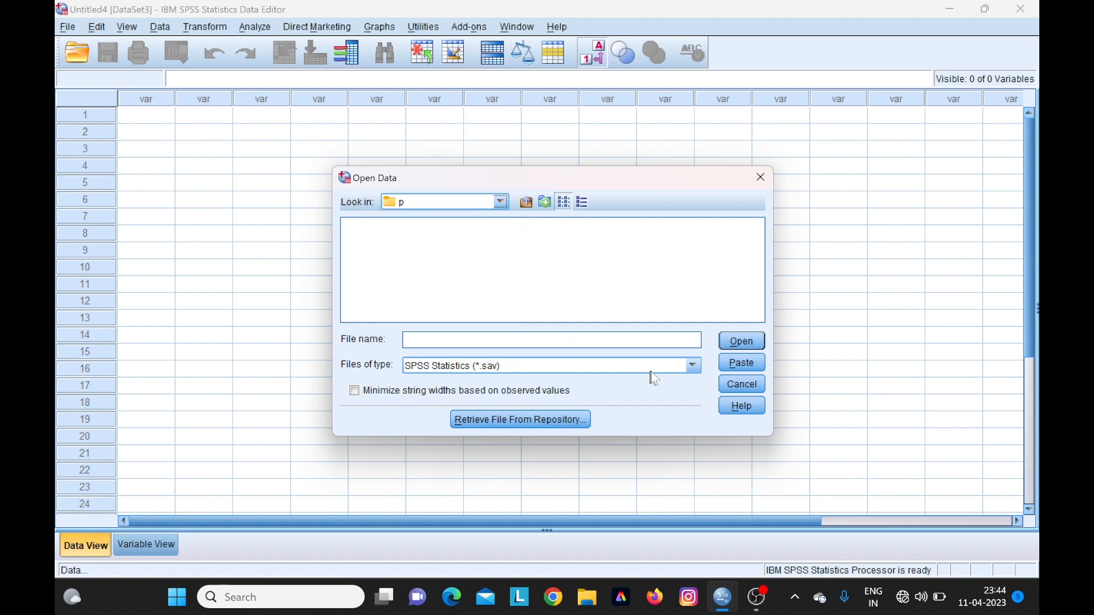
{"action": "left_click", "coordinate": [692, 366]}
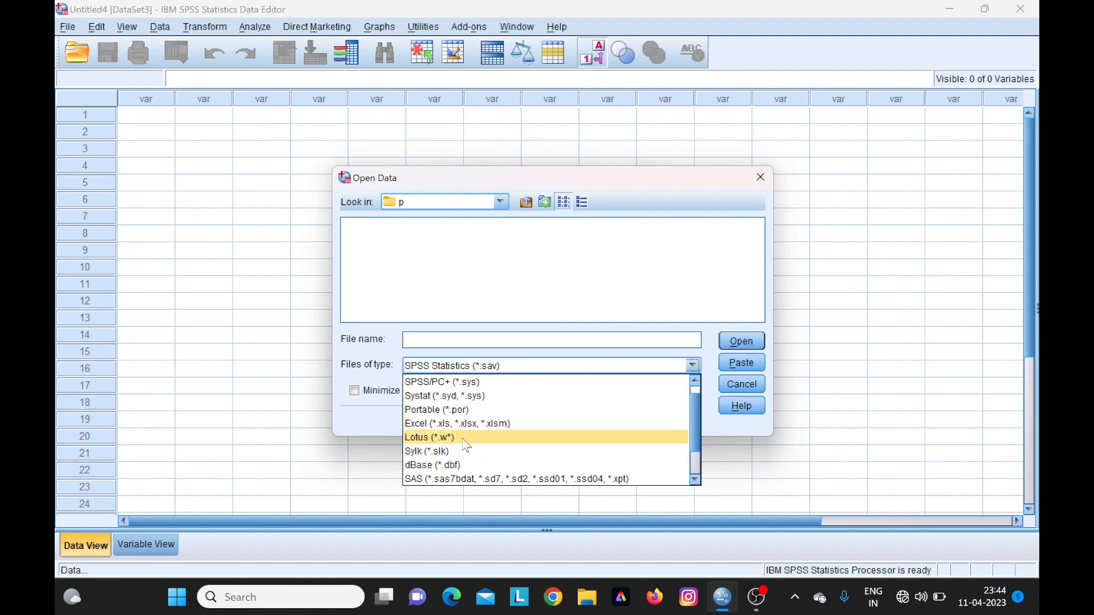
{"action": "scroll", "coordinate": [455, 439], "scroll_direction": "down", "scroll_amount": 1}
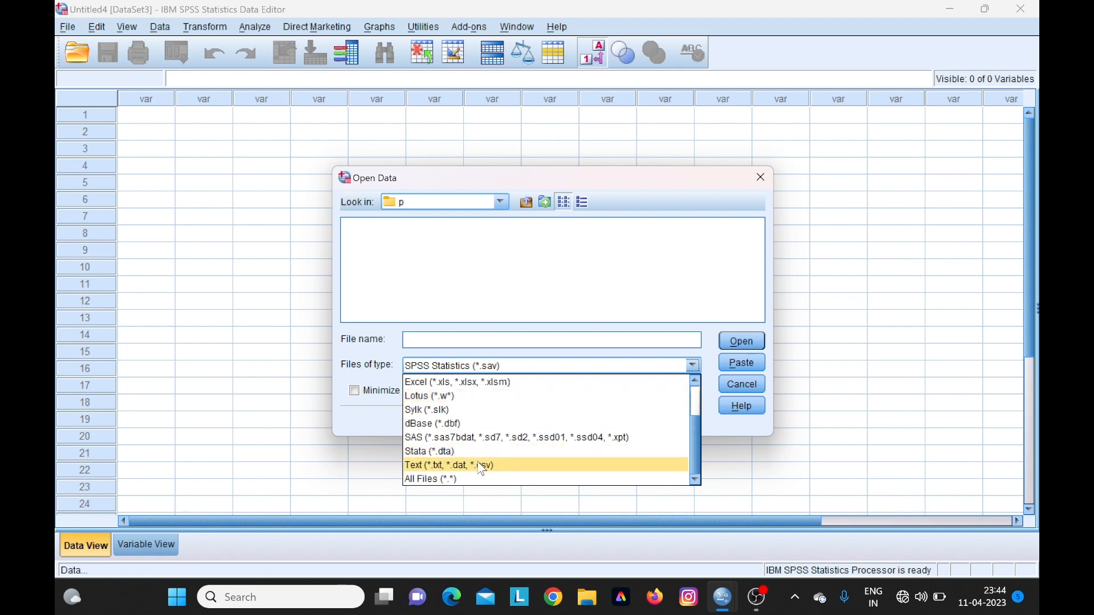
{"action": "left_click", "coordinate": [482, 466]}
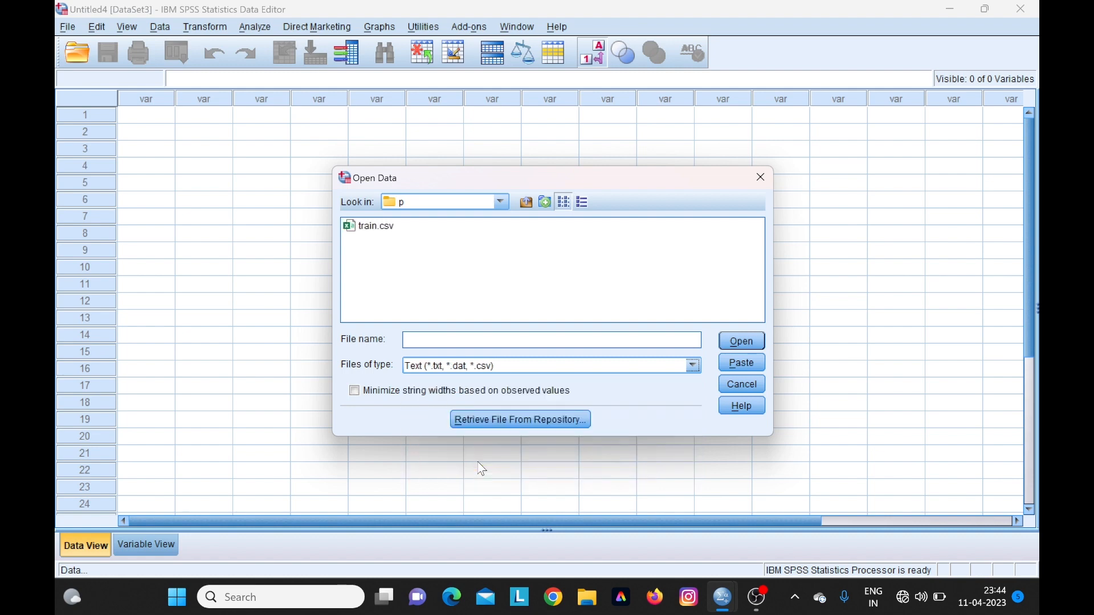
{"action": "double_click", "coordinate": [395, 230]}
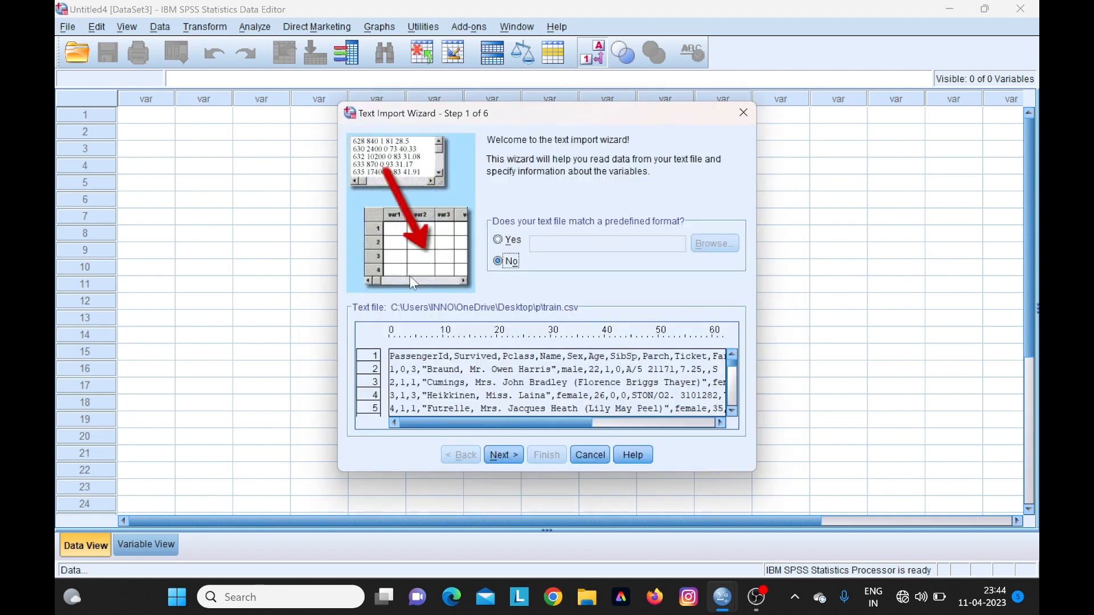
Complete the text import as delimited with variable names at the top, comma and space delimiters, no text qualifier, and data cached locally.
{"action": "left_click", "coordinate": [501, 456]}
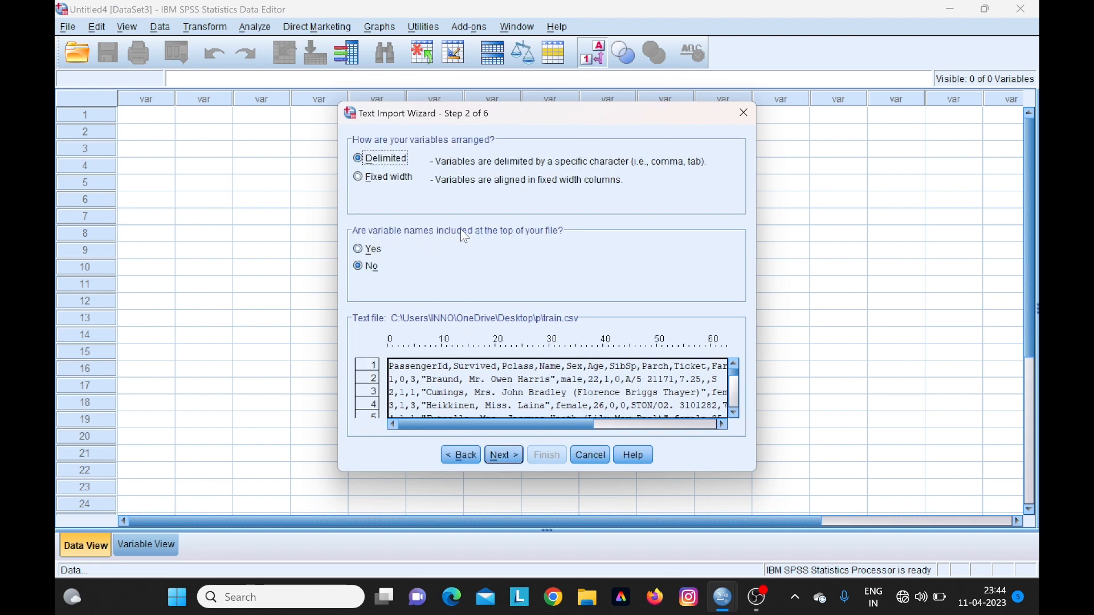
{"action": "left_click", "coordinate": [365, 249]}
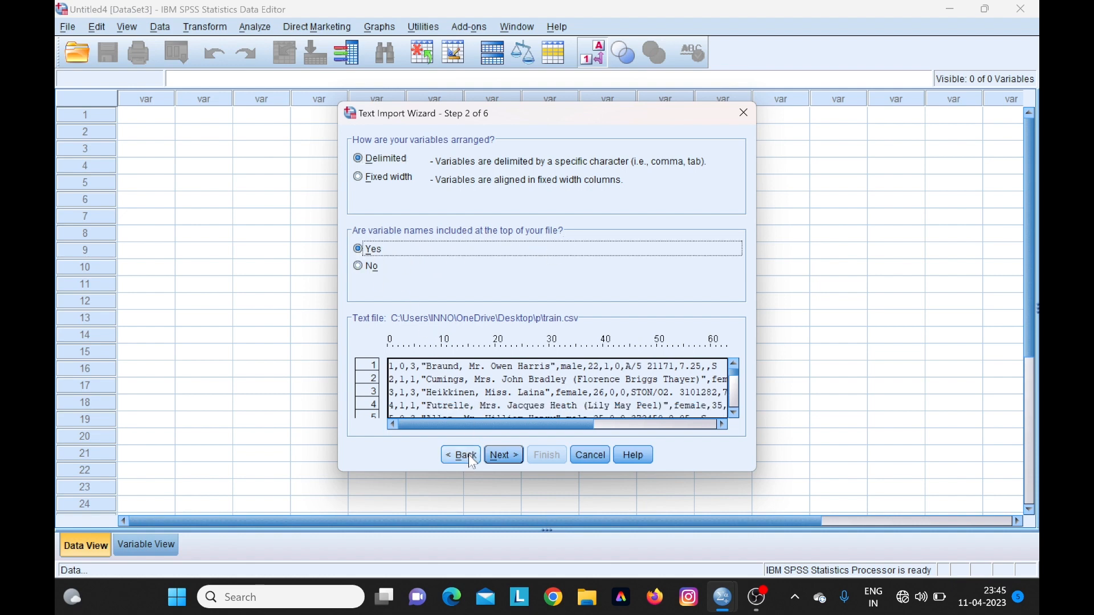
{"action": "left_click", "coordinate": [504, 455]}
{"action": "left_click", "coordinate": [504, 455]}
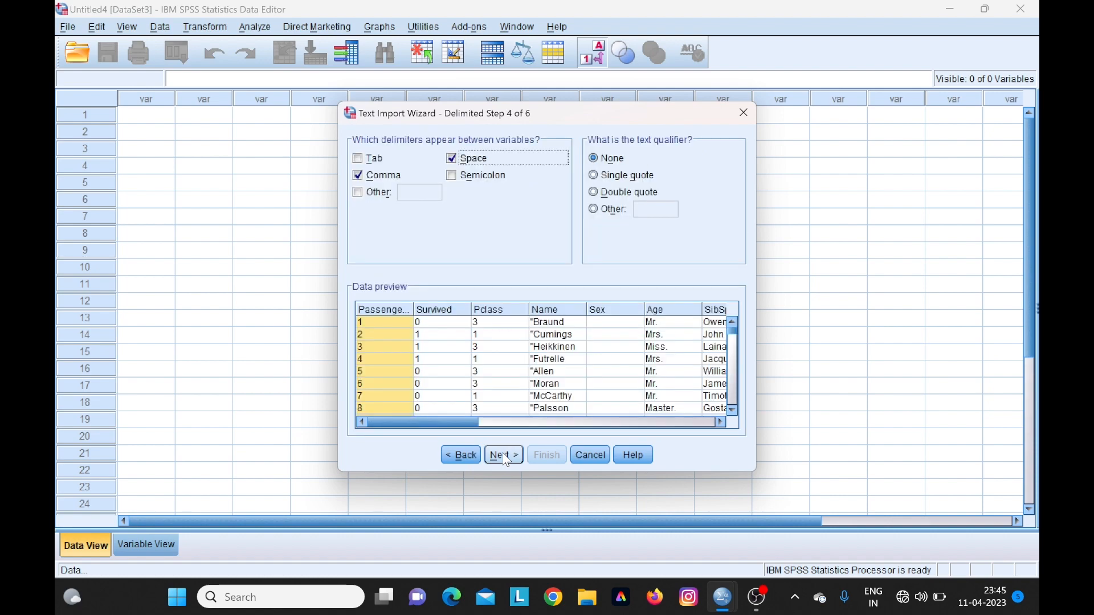
{"action": "left_click", "coordinate": [504, 455]}
{"action": "left_click", "coordinate": [504, 455]}
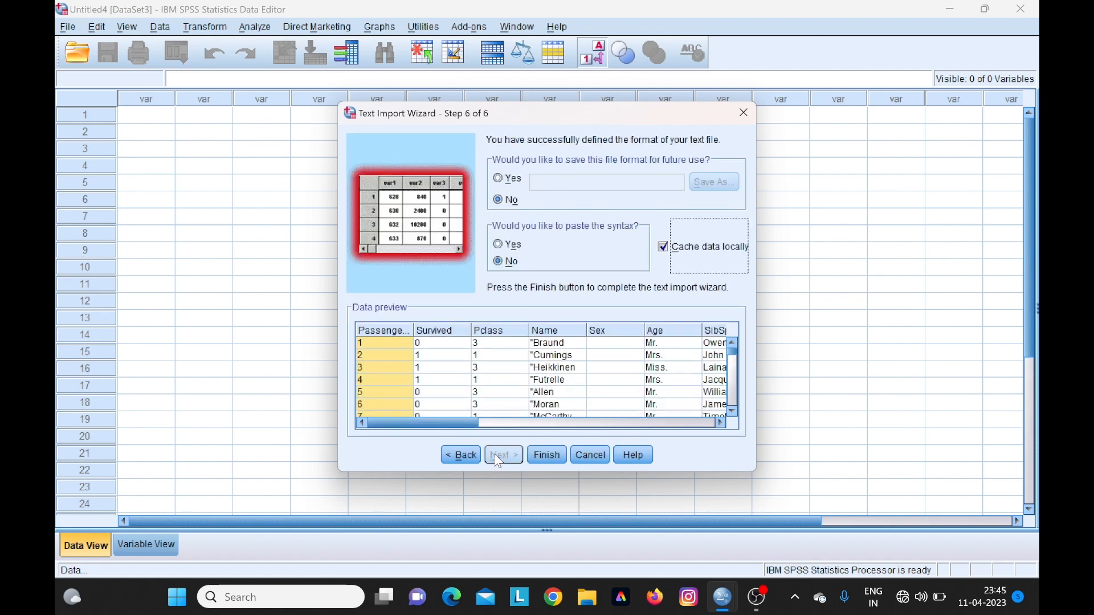
{"action": "left_click", "coordinate": [547, 455]}
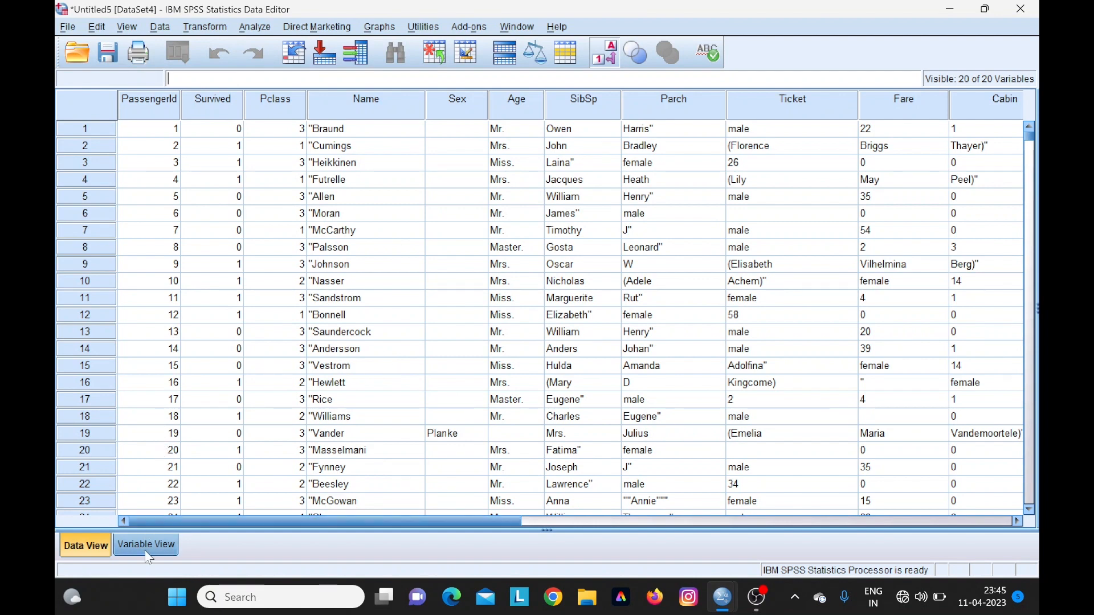
Examine the imported dataset, comparing its variable names and types with all columns of the data rows.
{"action": "left_click", "coordinate": [159, 542]}
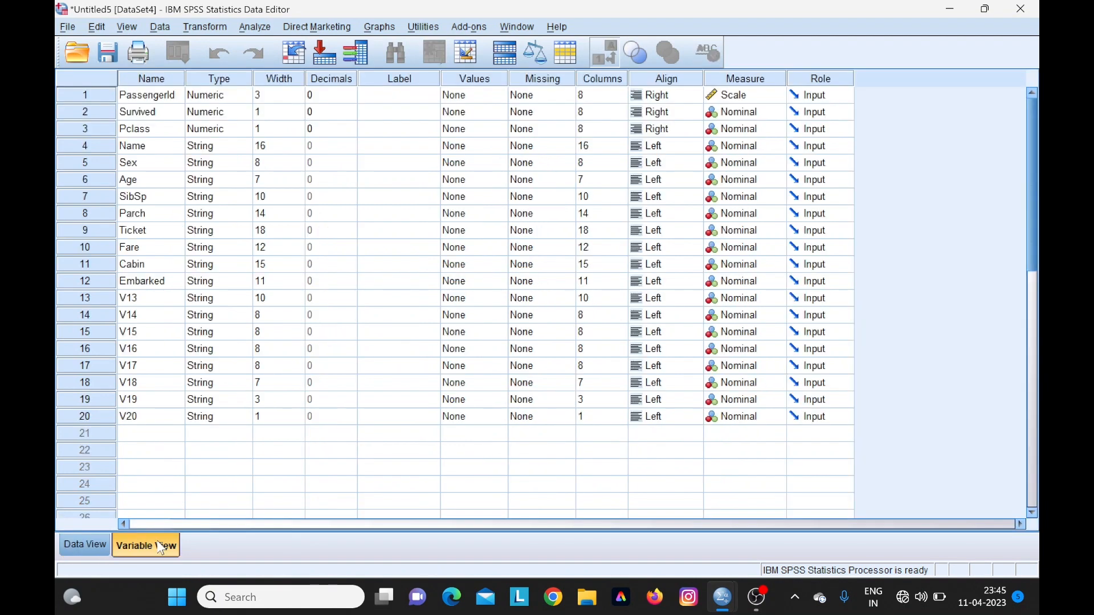
{"action": "left_click", "coordinate": [76, 543]}
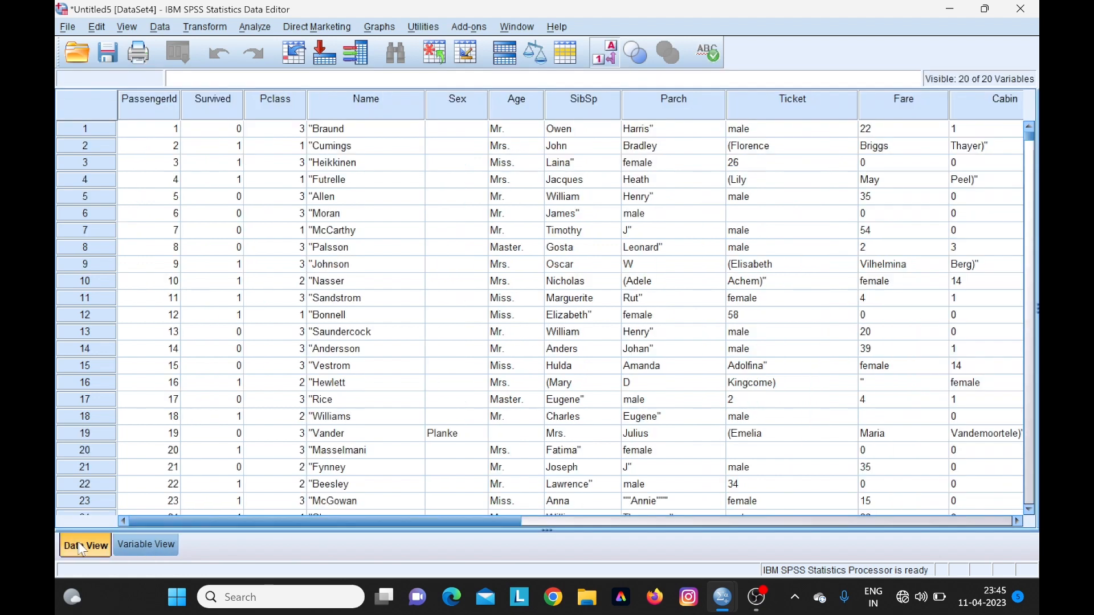
{"action": "left_click", "coordinate": [134, 546]}
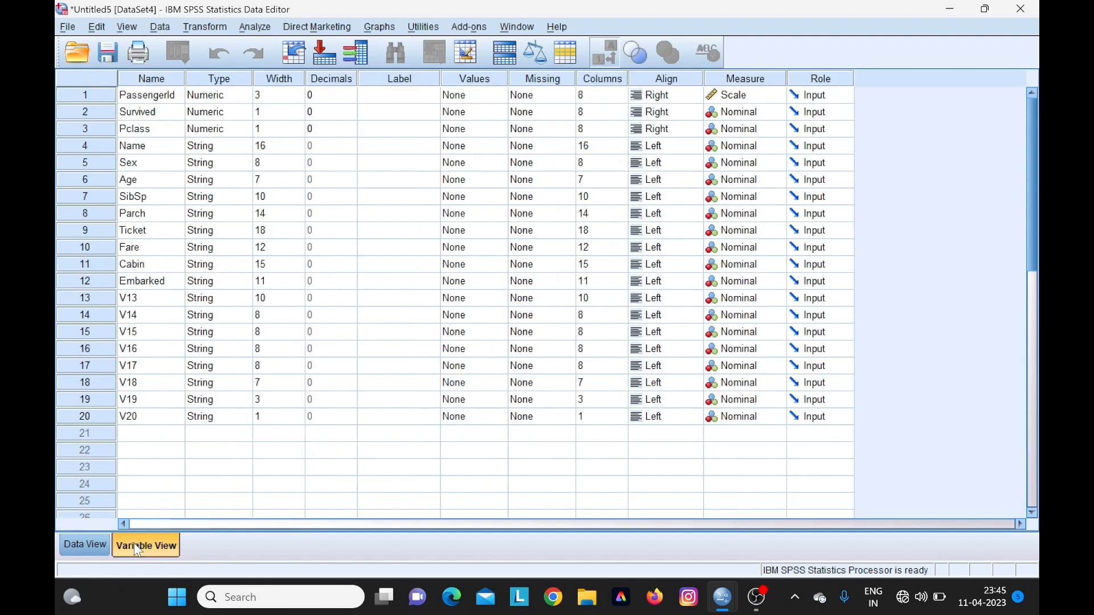
{"action": "left_click", "coordinate": [81, 548]}
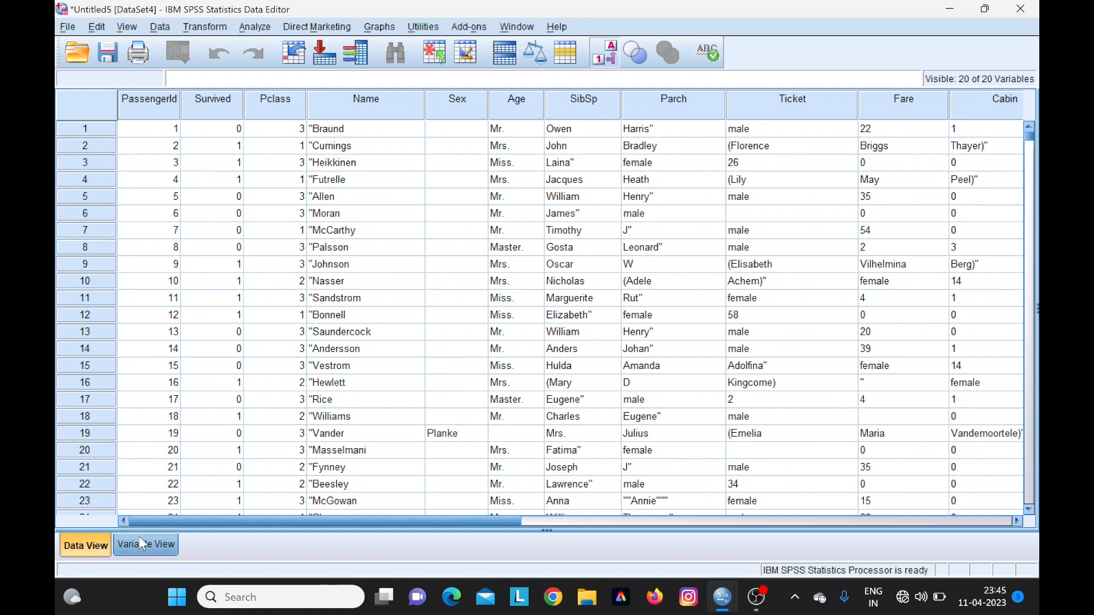
{"action": "left_click", "coordinate": [139, 539]}
{"action": "left_click", "coordinate": [85, 548]}
{"action": "left_click_drag", "start_coordinate": [402, 521], "coordinate": [525, 524]}
{"action": "left_click_drag", "start_coordinate": [523, 521], "coordinate": [399, 506]}
{"action": "left_click_drag", "start_coordinate": [469, 522], "coordinate": [369, 519]}
{"action": "left_click_drag", "start_coordinate": [338, 515], "coordinate": [295, 534]}
{"action": "left_click", "coordinate": [157, 546]}
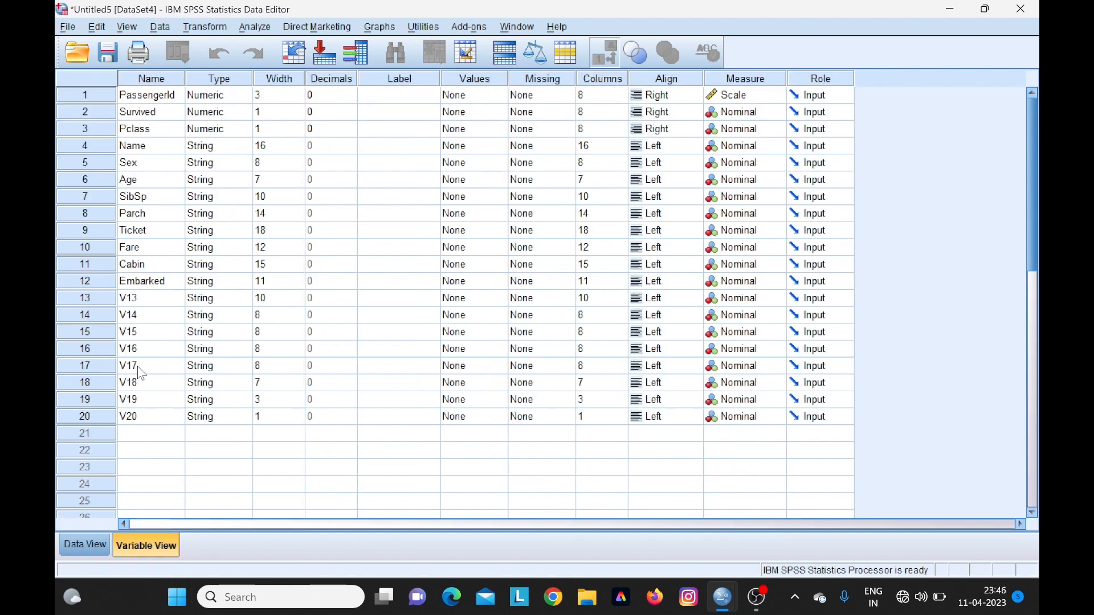
{"action": "left_click", "coordinate": [86, 546]}
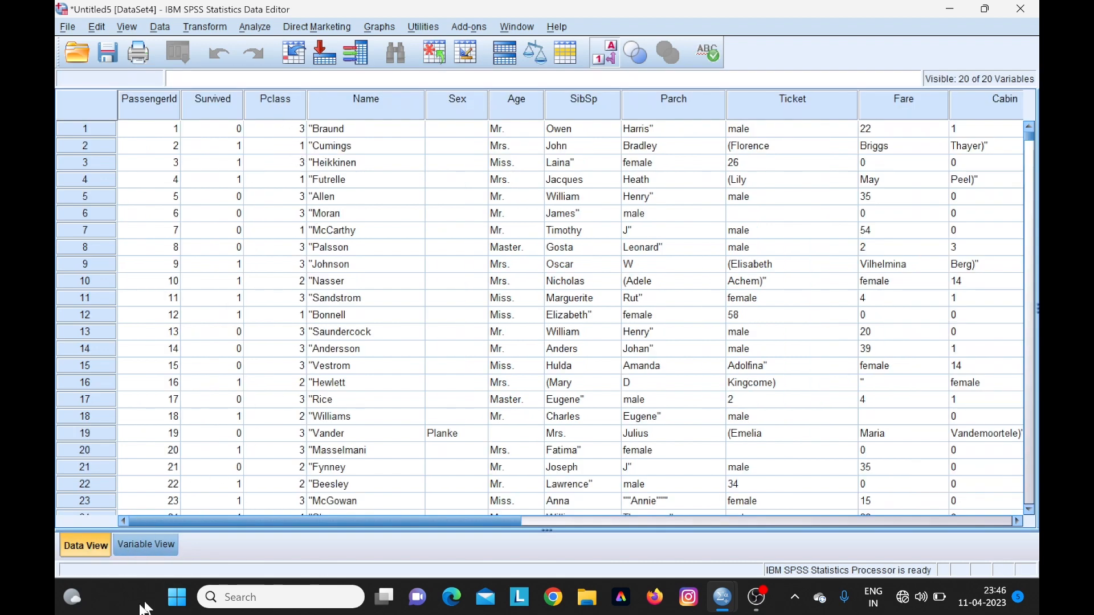
Open the value labels of the Pclass variable and add the label kenya for value 1.
{"action": "left_click", "coordinate": [155, 548]}
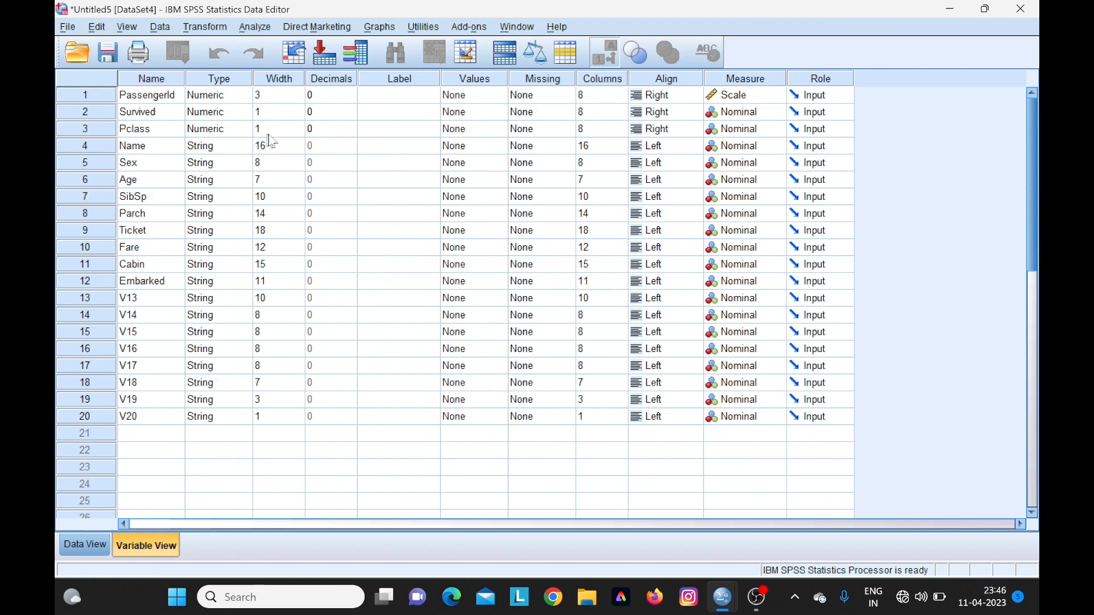
{"action": "left_click", "coordinate": [503, 128]}
{"action": "left_click", "coordinate": [502, 129]}
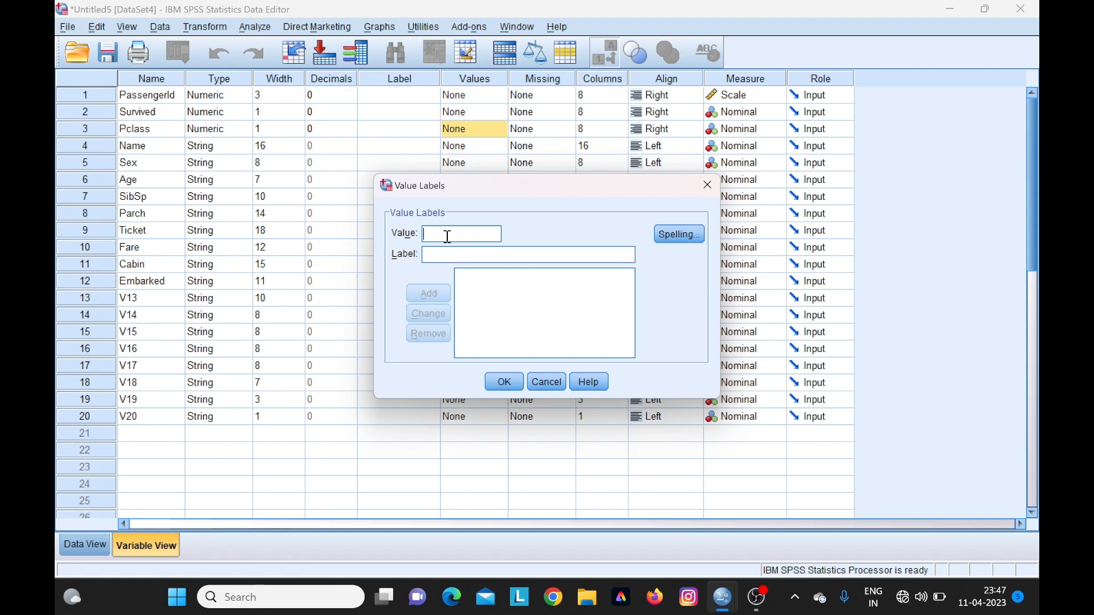
{"action": "type", "text": "k"}
{"action": "key", "text": "BackSpace"}
{"action": "type", "text": "1"}
{"action": "left_click", "coordinate": [440, 254]}
{"action": "type", "text": "kenya"}
{"action": "left_click", "coordinate": [425, 290]}
Add the Pclass value labels 2 = uganda and 3 = zimbabwe, and apply the definitions.
{"action": "type", "text": "2"}
{"action": "type", "text": "uganda"}
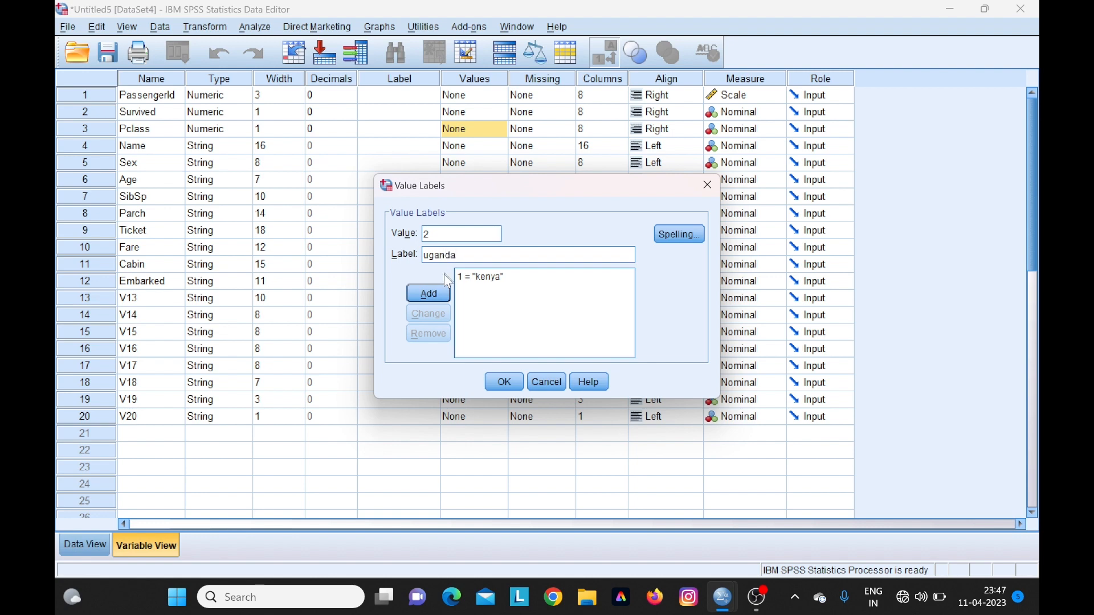
{"action": "left_click", "coordinate": [444, 293]}
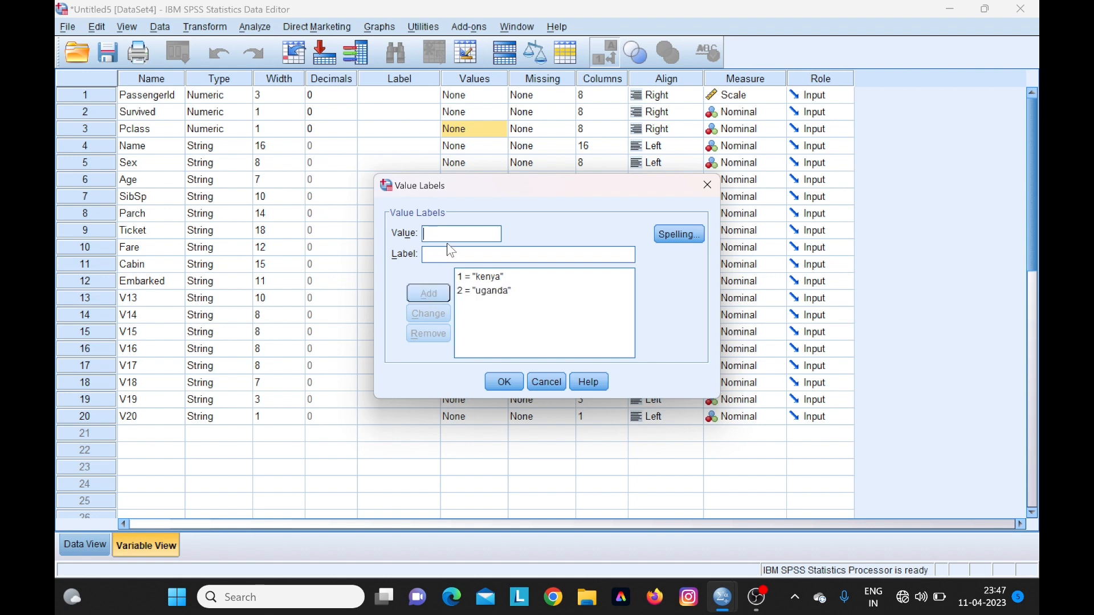
{"action": "type", "text": "3"}
{"action": "left_click", "coordinate": [446, 252]}
{"action": "type", "text": "zimbabwe"}
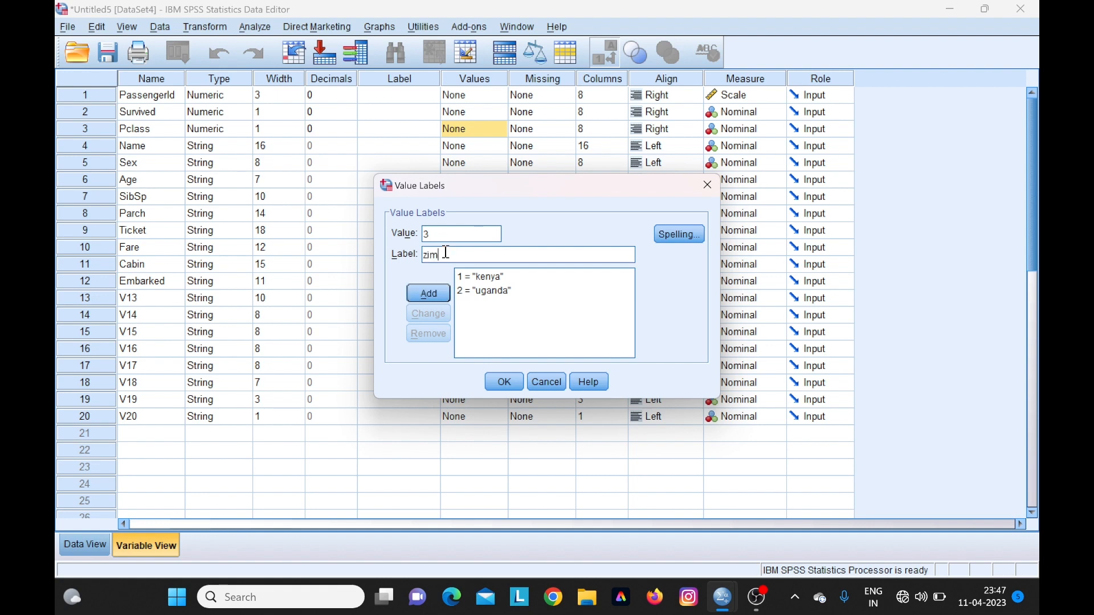
{"action": "left_click", "coordinate": [422, 289]}
{"action": "left_click", "coordinate": [494, 380]}
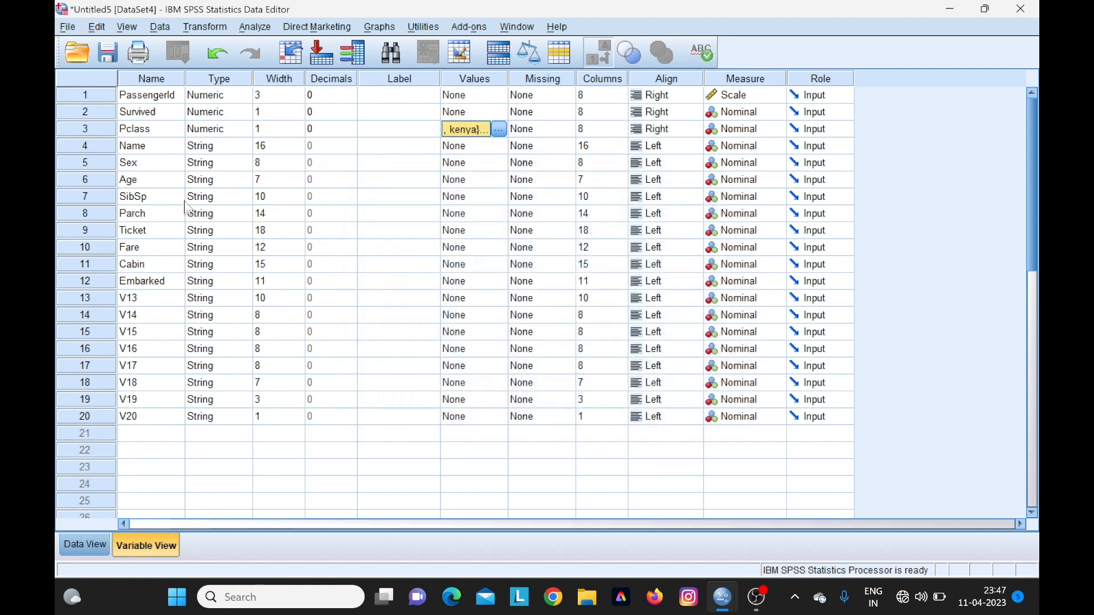
Check the Pclass labels in the data rows, toggling the value label display off and on to compare with the numeric codes.
{"action": "left_click", "coordinate": [84, 546]}
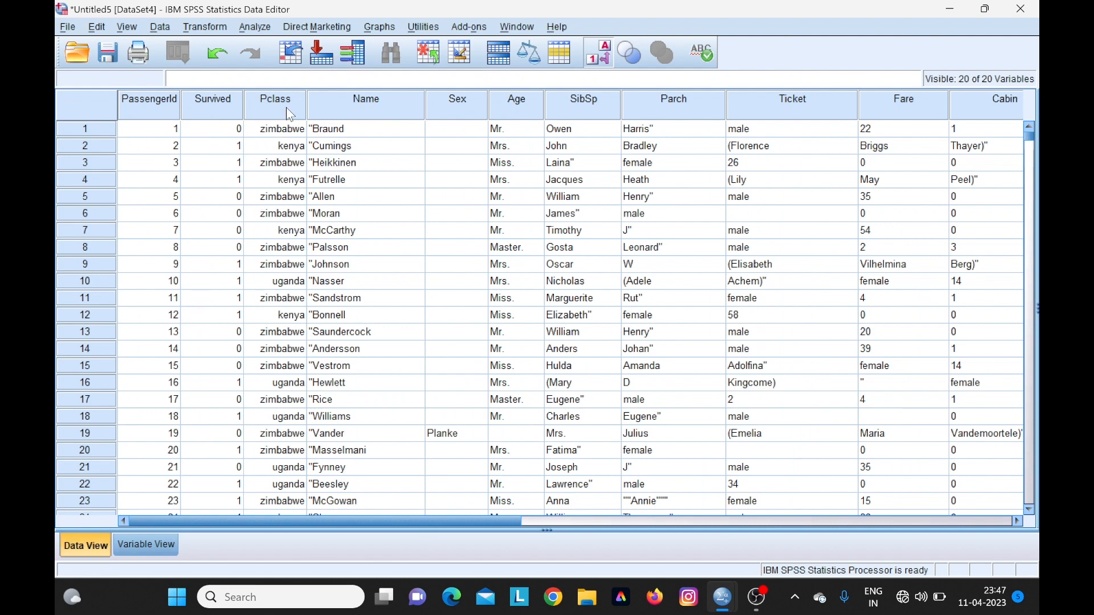
{"action": "left_click", "coordinate": [160, 552]}
{"action": "left_click", "coordinate": [94, 543]}
{"action": "scroll", "coordinate": [277, 194], "scroll_direction": "down", "scroll_amount": 3}
{"action": "scroll", "coordinate": [277, 196], "scroll_direction": "up", "scroll_amount": 3}
{"action": "left_click", "coordinate": [608, 50]}
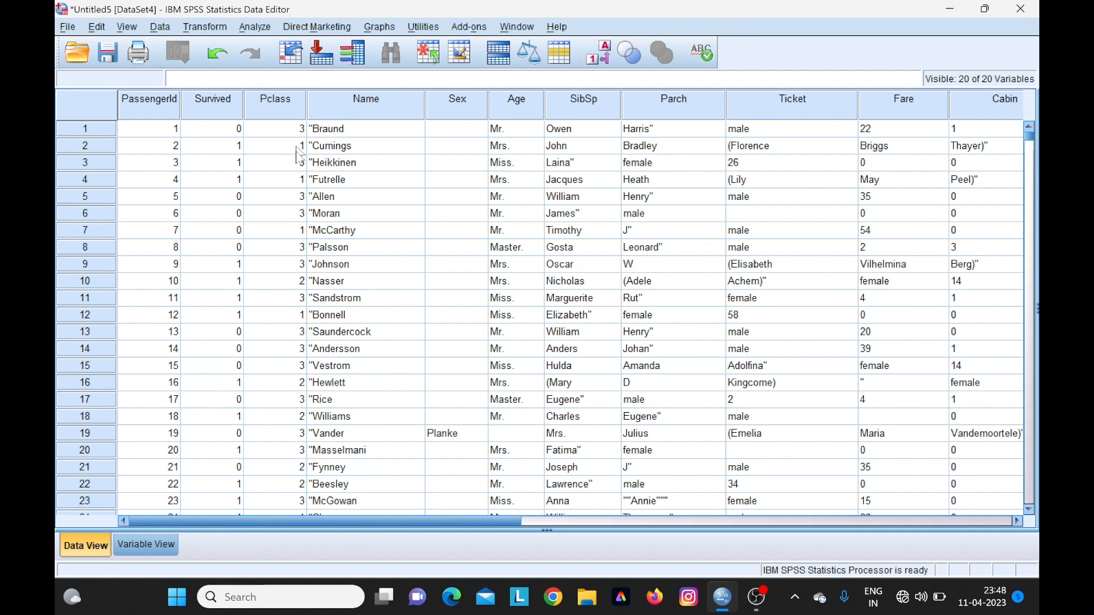
{"action": "left_click", "coordinate": [597, 57]}
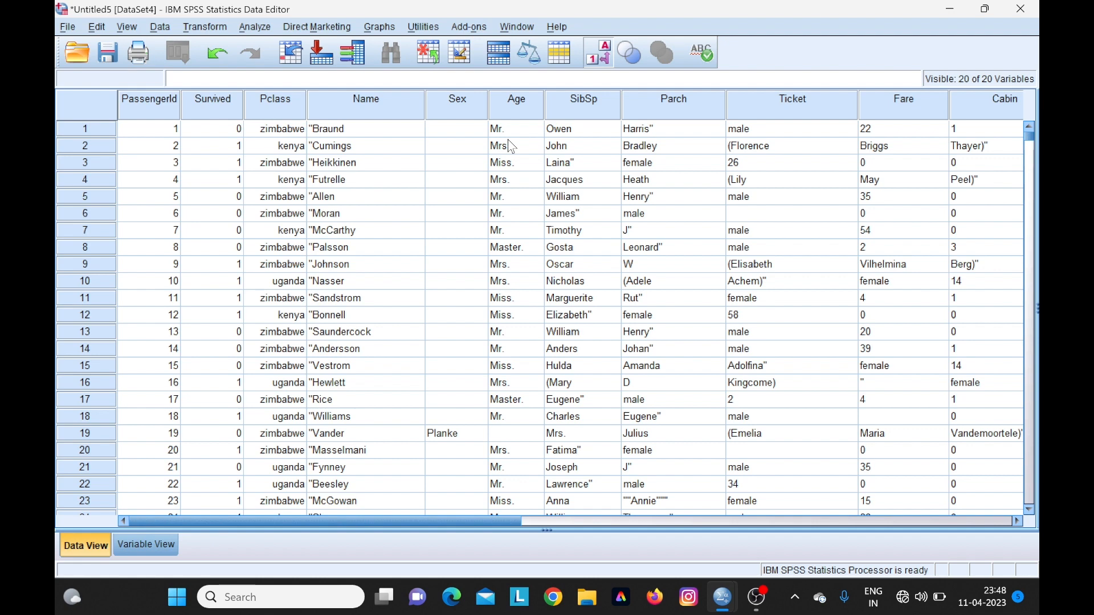
Define value labels for the Survived variable: 0 = "not servived" and 1 = "survived".
{"action": "left_click", "coordinate": [156, 542]}
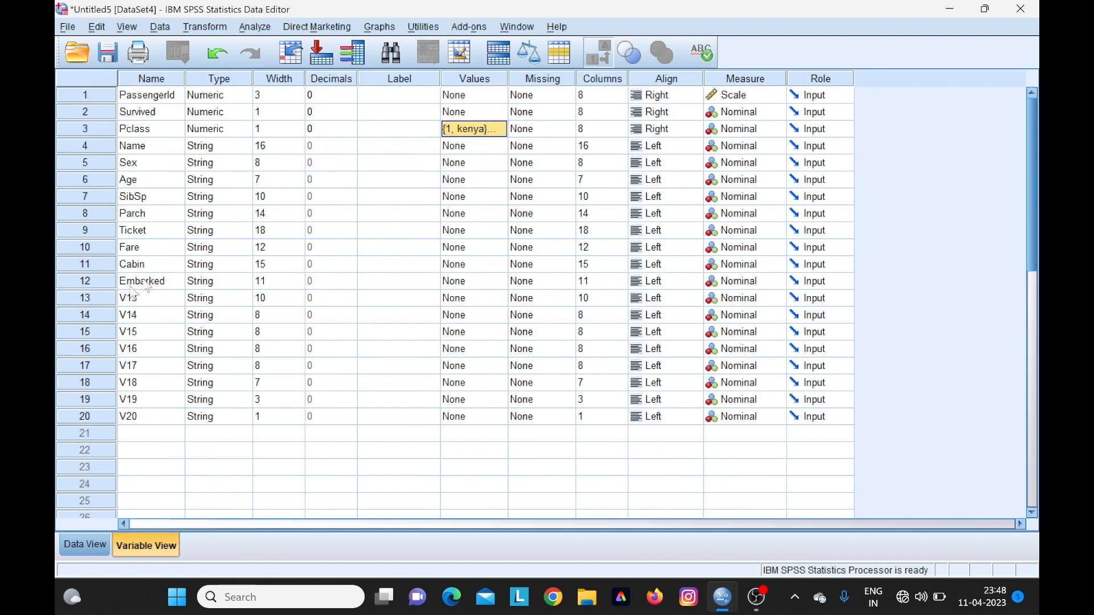
{"action": "left_click", "coordinate": [500, 111]}
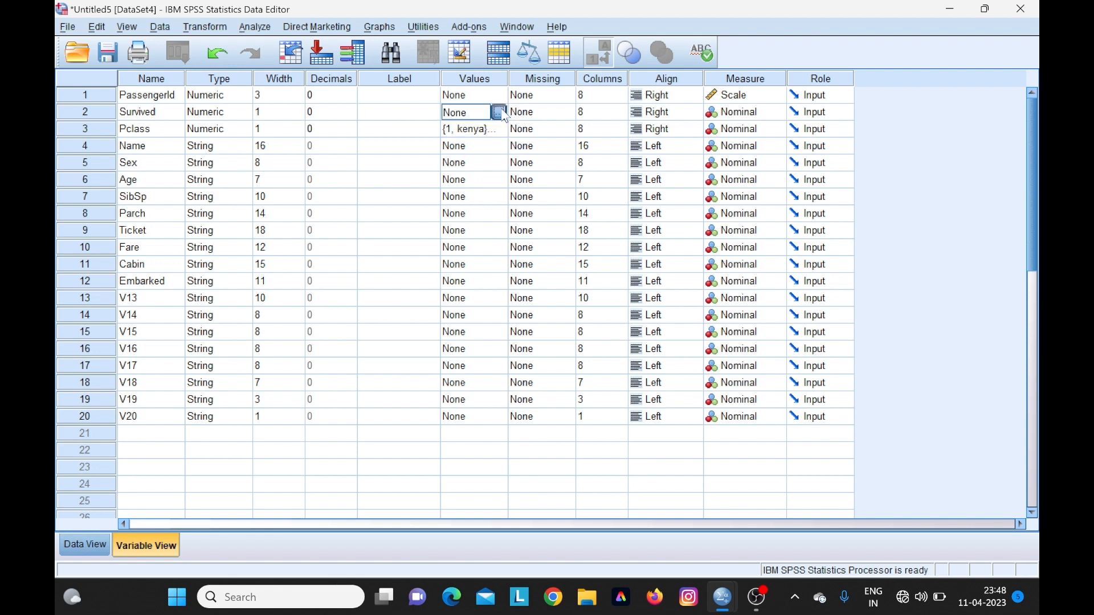
{"action": "left_click", "coordinate": [501, 112]}
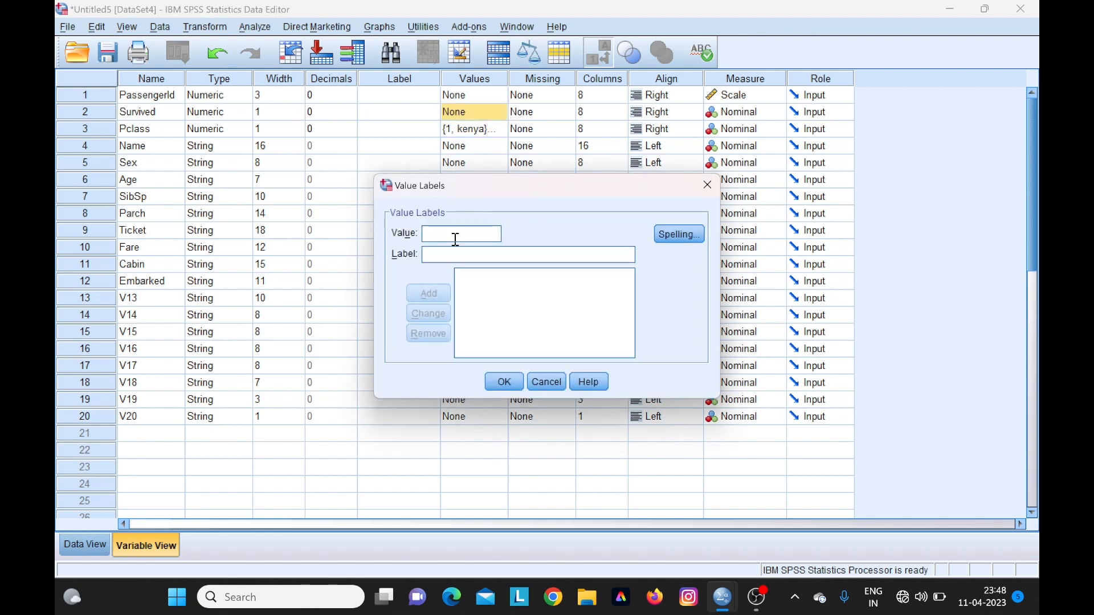
{"action": "type", "text": "0 = \""}
{"action": "type", "text": "not s"}
{"action": "type", "text": "ervived"}
{"action": "left_click", "coordinate": [429, 292]}
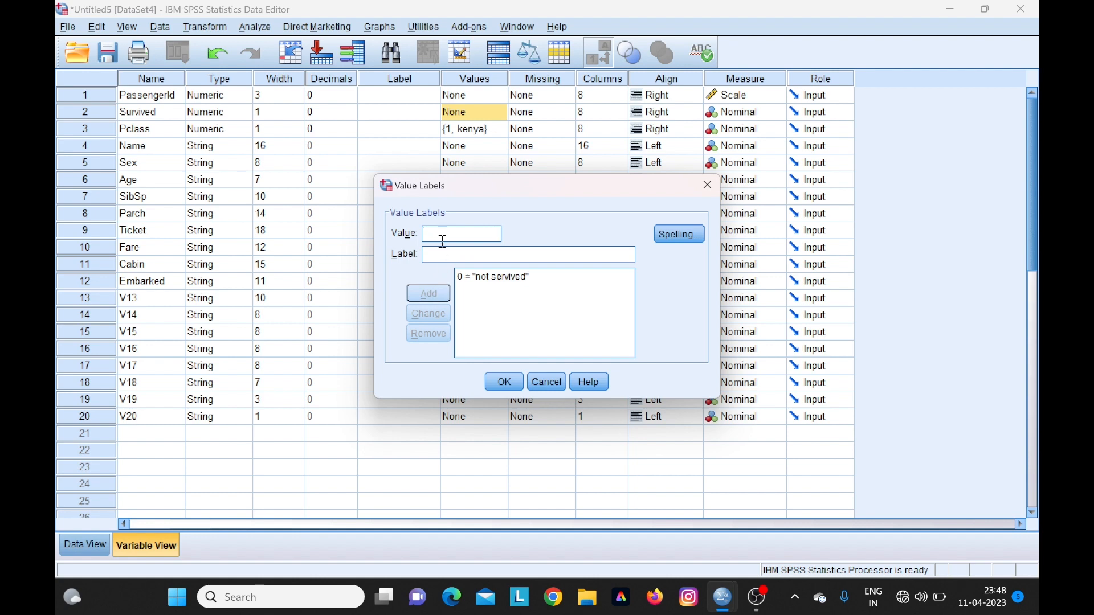
{"action": "type", "text": "1"}
{"action": "left_click", "coordinate": [442, 253]}
{"action": "type", "text": "survived"}
{"action": "left_click", "coordinate": [428, 292]}
{"action": "left_click", "coordinate": [503, 383]}
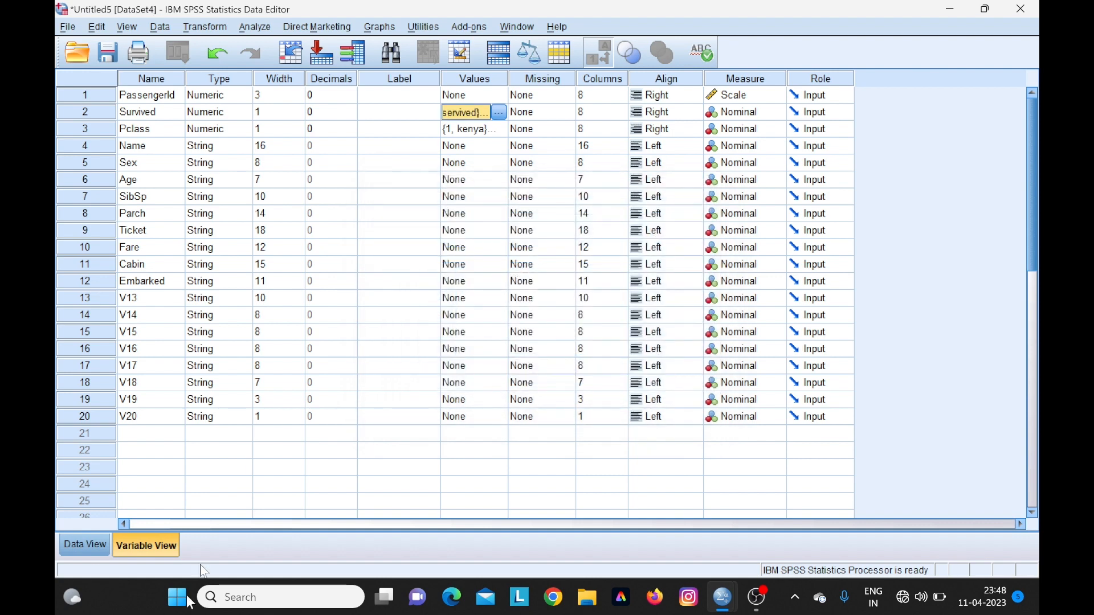
Review the Survived labels in the data rows and switch the display from value labels to numeric codes.
{"action": "left_click", "coordinate": [94, 543]}
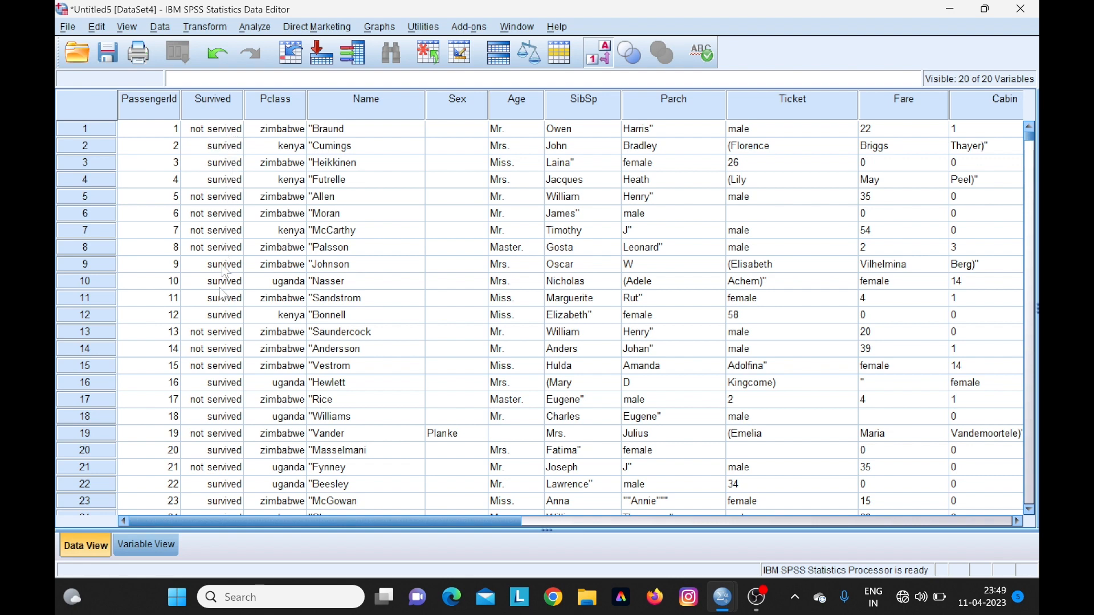
{"action": "left_click", "coordinate": [590, 60]}
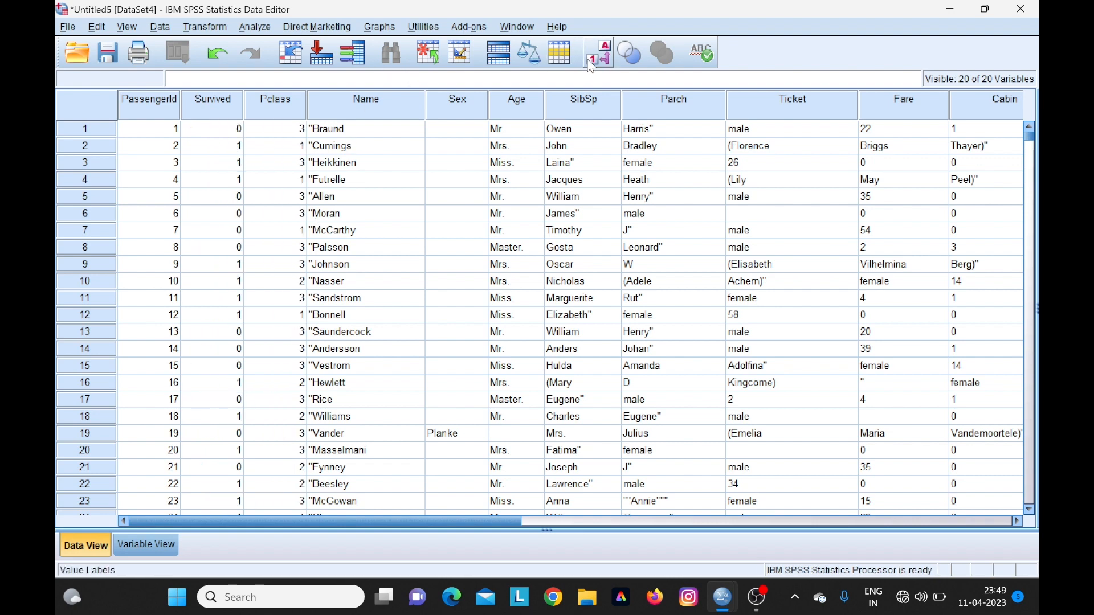
Compare the Survived and Pclass value labels with their numeric codes in the data rows.
{"action": "left_click", "coordinate": [591, 62]}
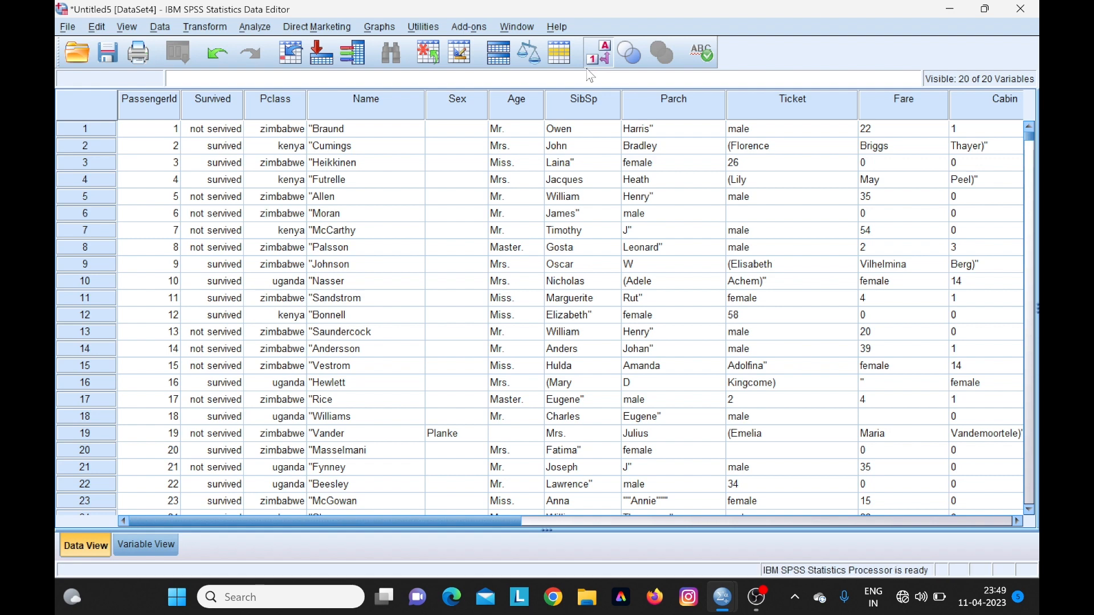
{"action": "left_click", "coordinate": [595, 59]}
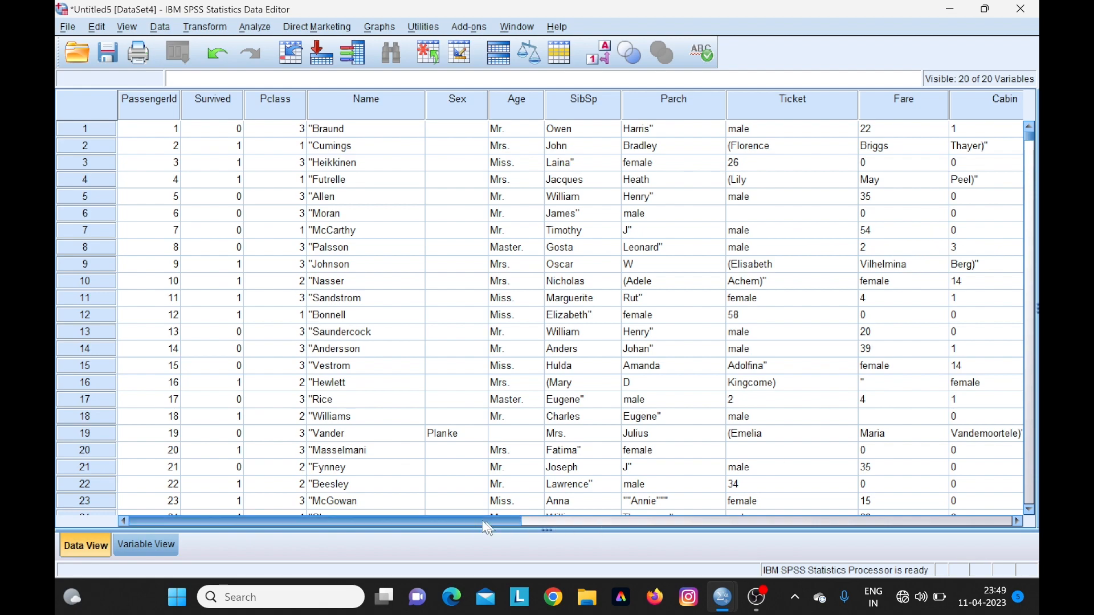
{"action": "mouse_move", "coordinate": [493, 524]}
{"action": "left_mouse_down"}
{"action": "mouse_move", "coordinate": [776, 525]}
{"action": "mouse_move", "coordinate": [478, 523]}
{"action": "left_mouse_up"}
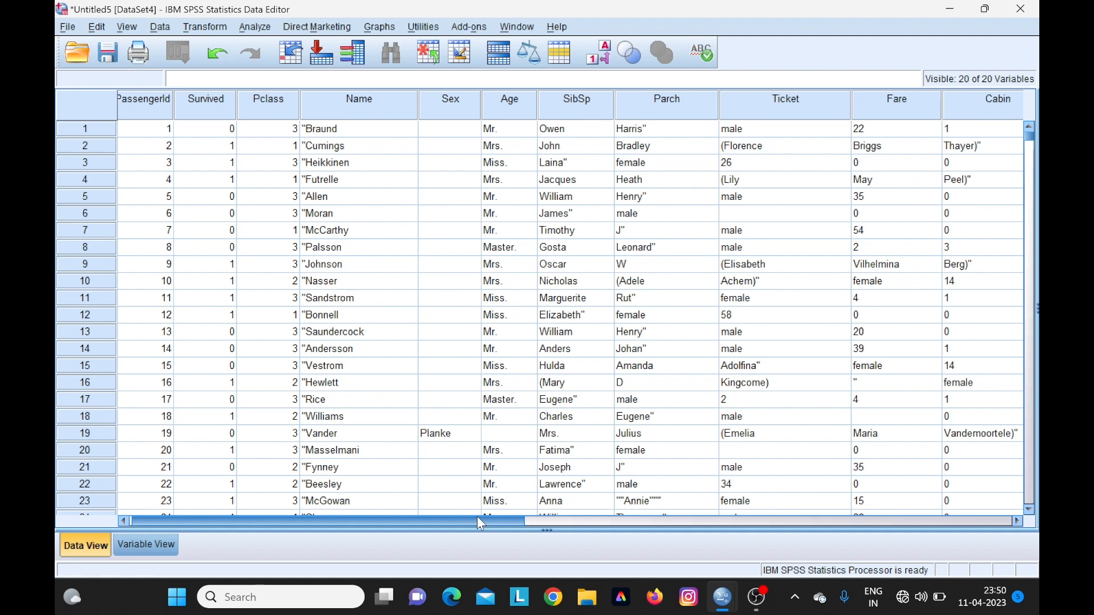
{"action": "left_click_drag", "start_coordinate": [479, 519], "coordinate": [454, 505]}
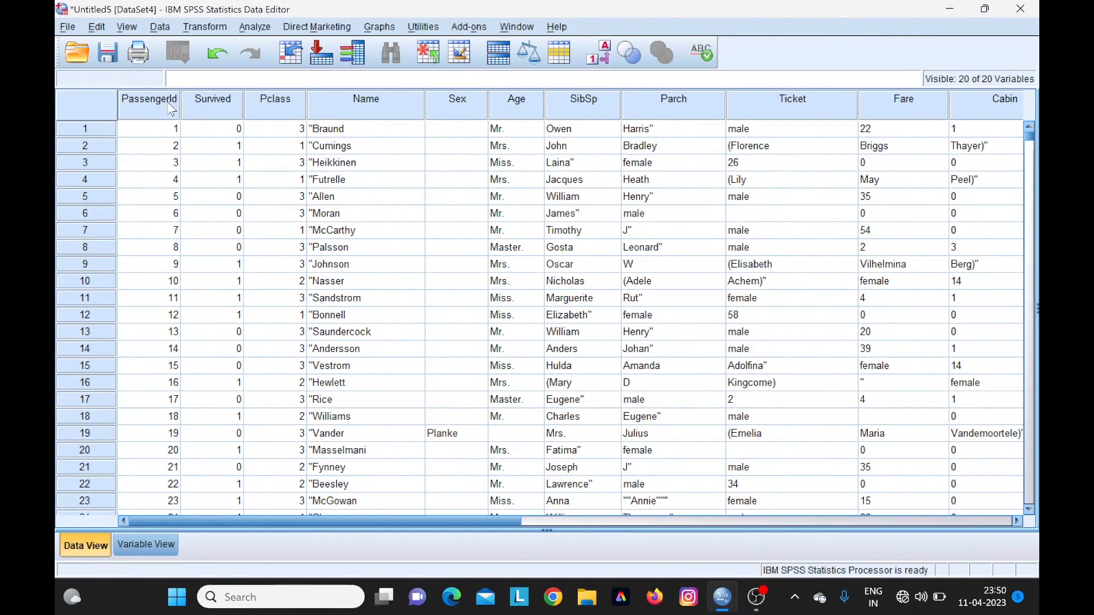
{"action": "left_click_drag", "start_coordinate": [297, 516], "coordinate": [364, 523]}
{"action": "left_click_drag", "start_coordinate": [368, 522], "coordinate": [308, 513]}
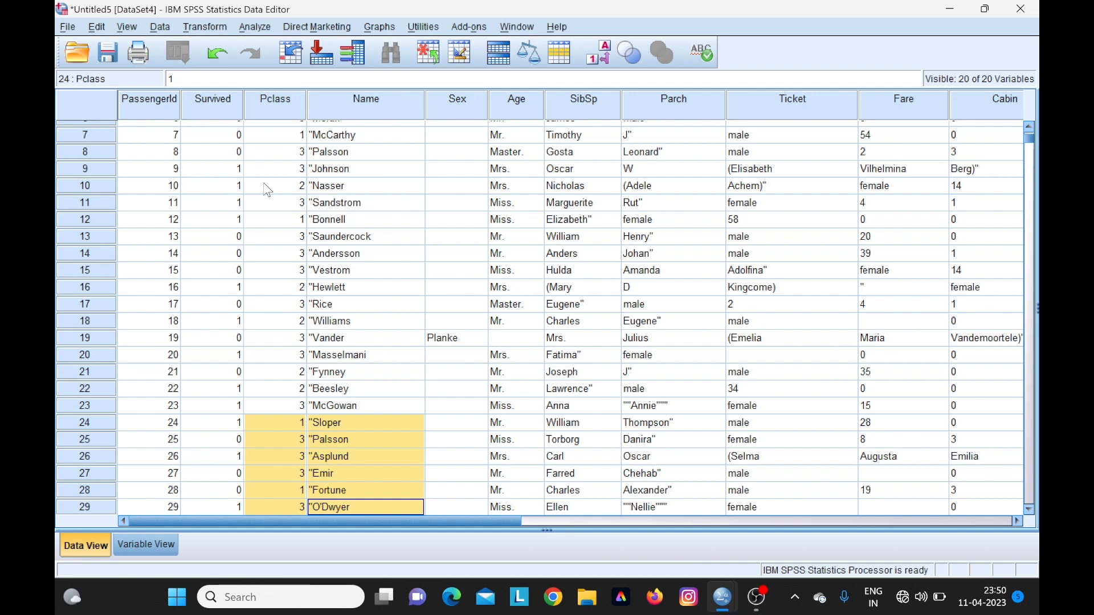
Weight the cases using Pclass as the frequency variable and look through the data rows.
{"action": "left_click", "coordinate": [161, 28]}
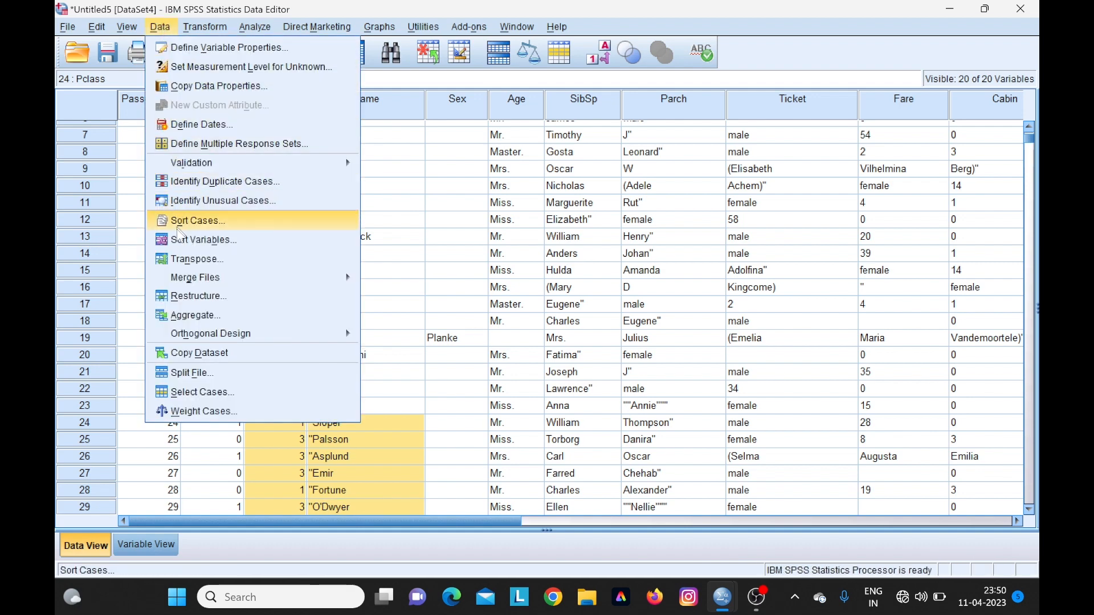
{"action": "left_click", "coordinate": [202, 414]}
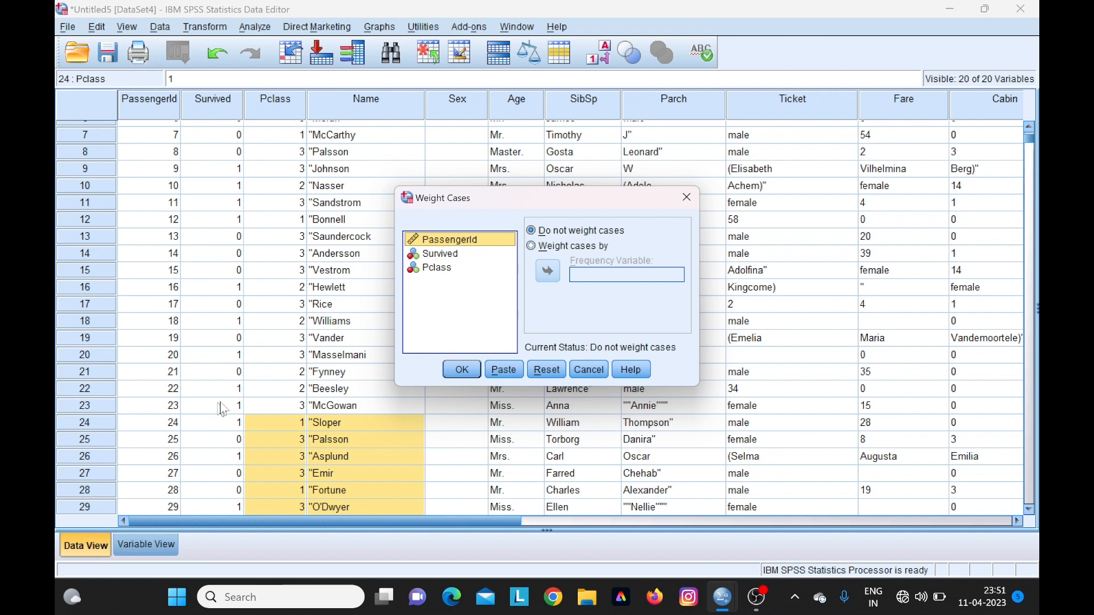
{"action": "left_click", "coordinate": [534, 247]}
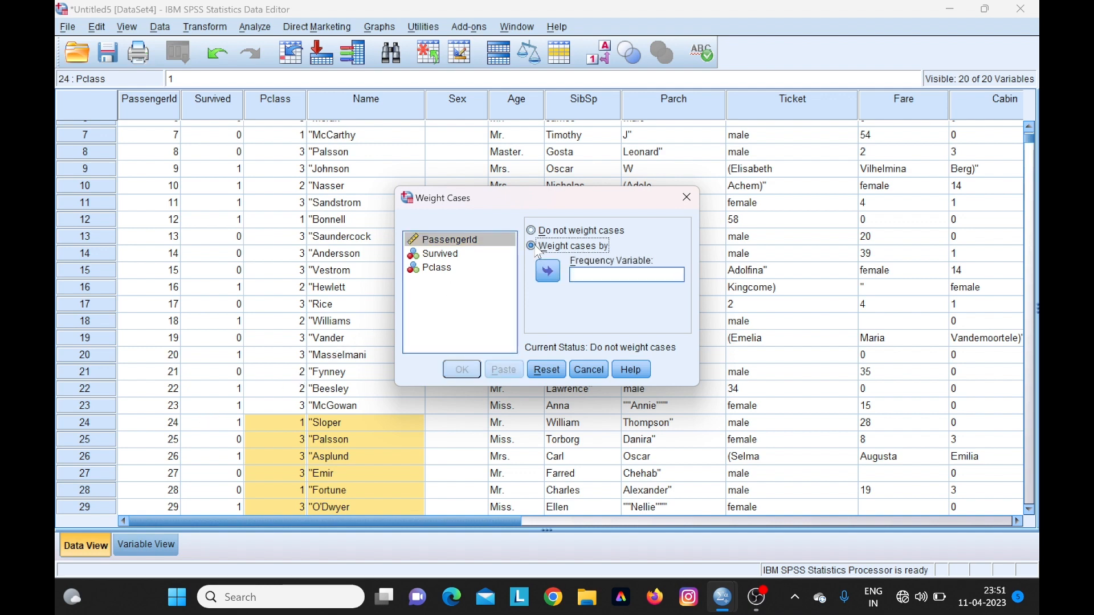
{"action": "left_click", "coordinate": [445, 267]}
{"action": "left_click", "coordinate": [548, 272]}
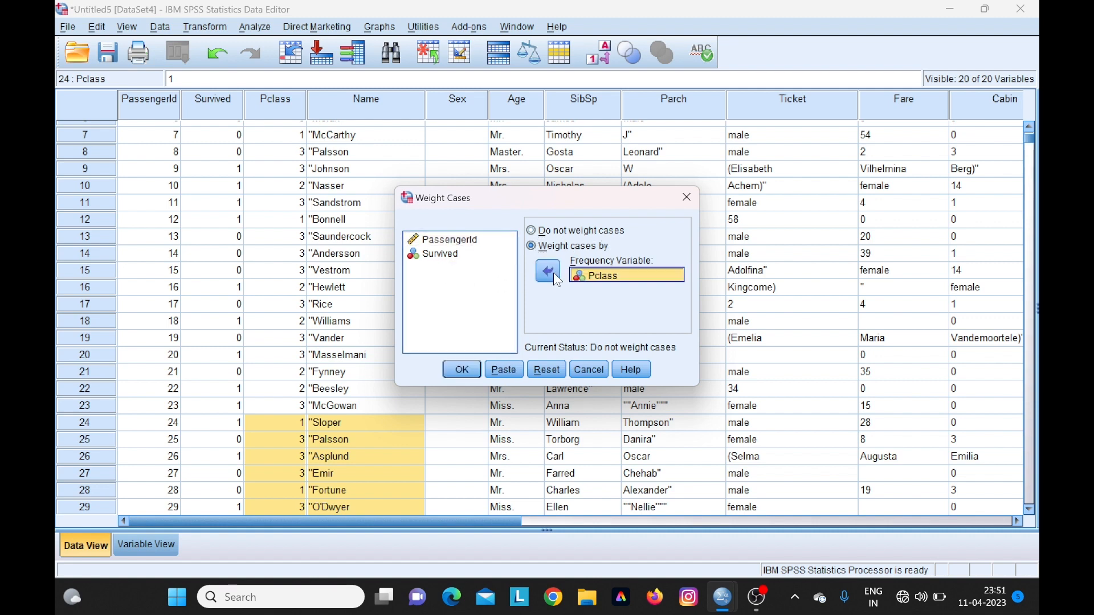
{"action": "left_click", "coordinate": [462, 370]}
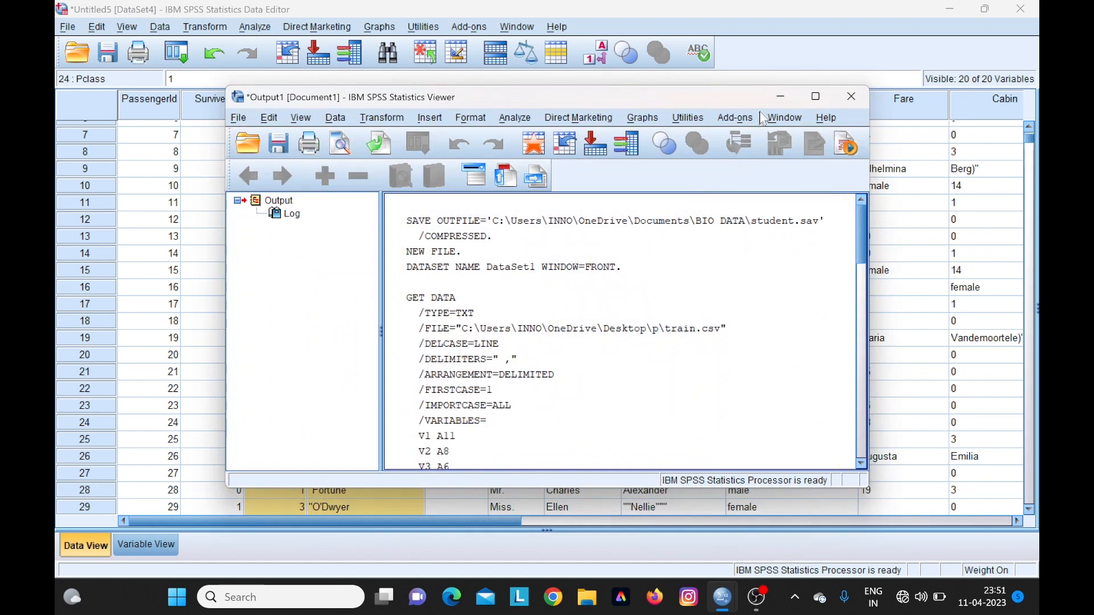
{"action": "left_click", "coordinate": [780, 97]}
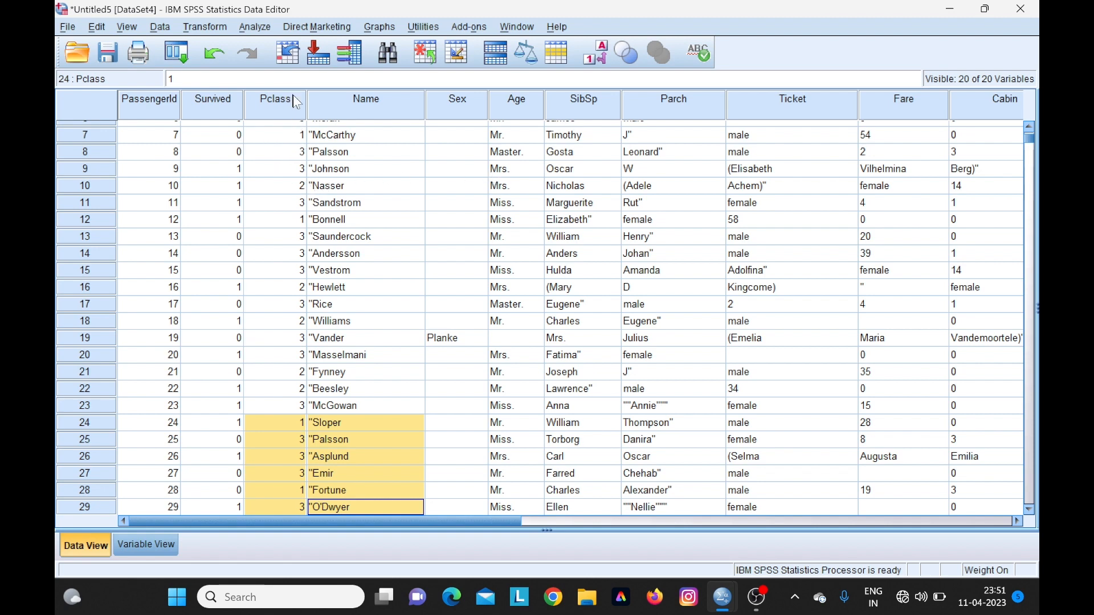
{"action": "scroll", "coordinate": [277, 122], "scroll_direction": "down", "scroll_amount": 4}
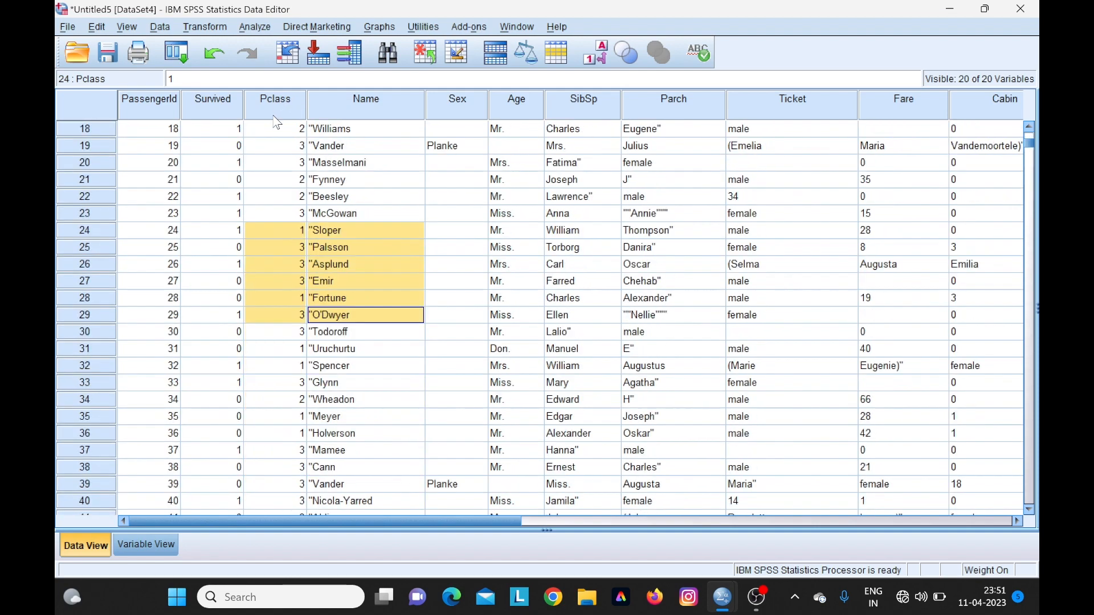
{"action": "scroll", "coordinate": [276, 121], "scroll_direction": "up", "scroll_amount": 6}
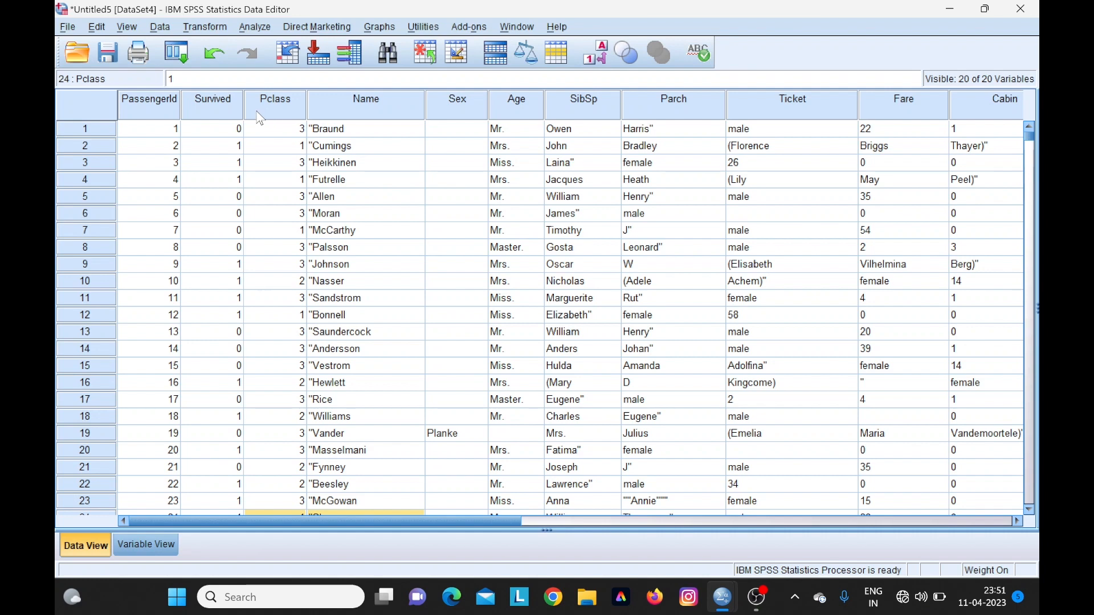
Turn off case weighting by choosing Do not weight cases, and minimize the output window.
{"action": "left_click", "coordinate": [160, 28]}
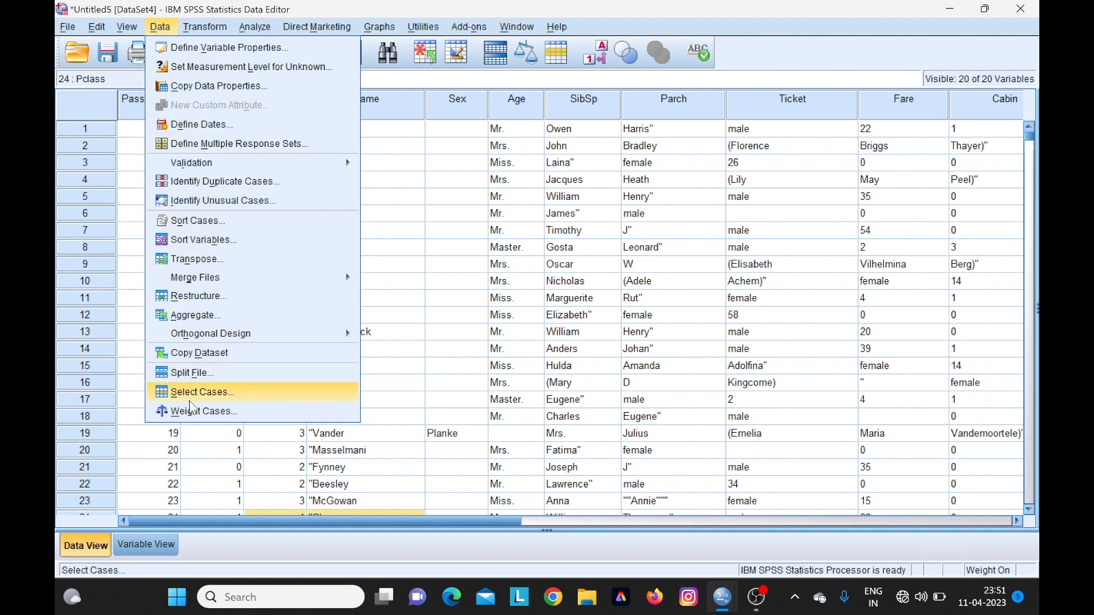
{"action": "left_click", "coordinate": [206, 413]}
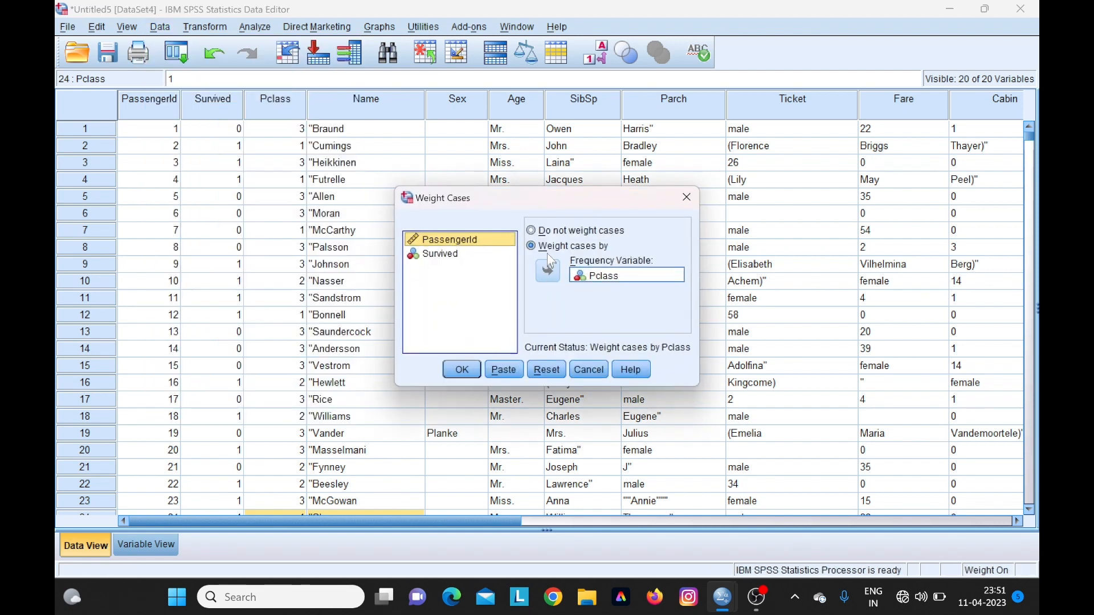
{"action": "left_click", "coordinate": [544, 231]}
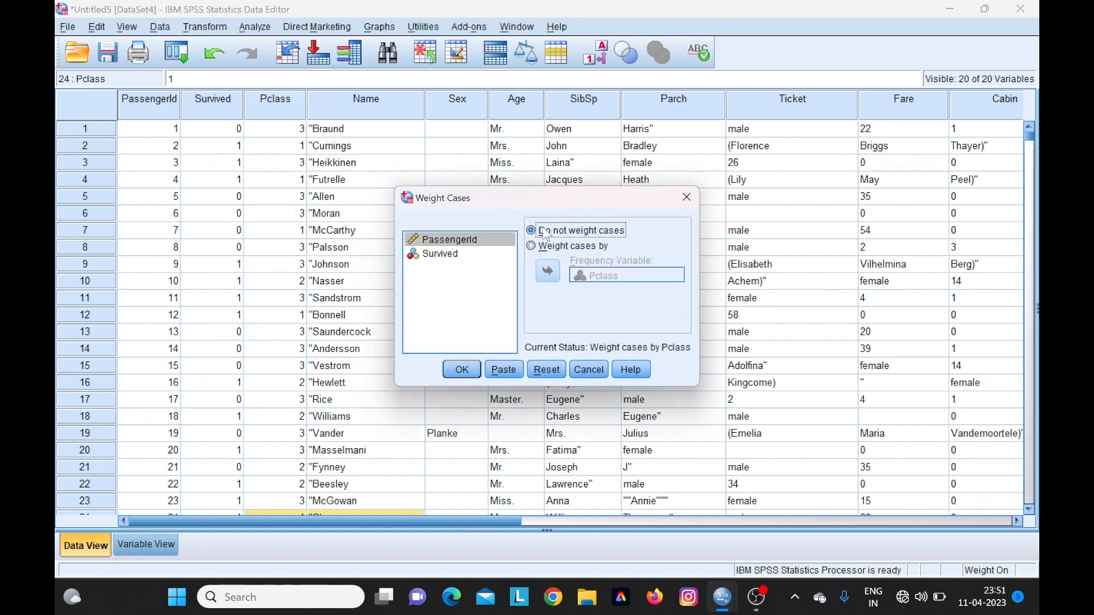
{"action": "left_click", "coordinate": [462, 370]}
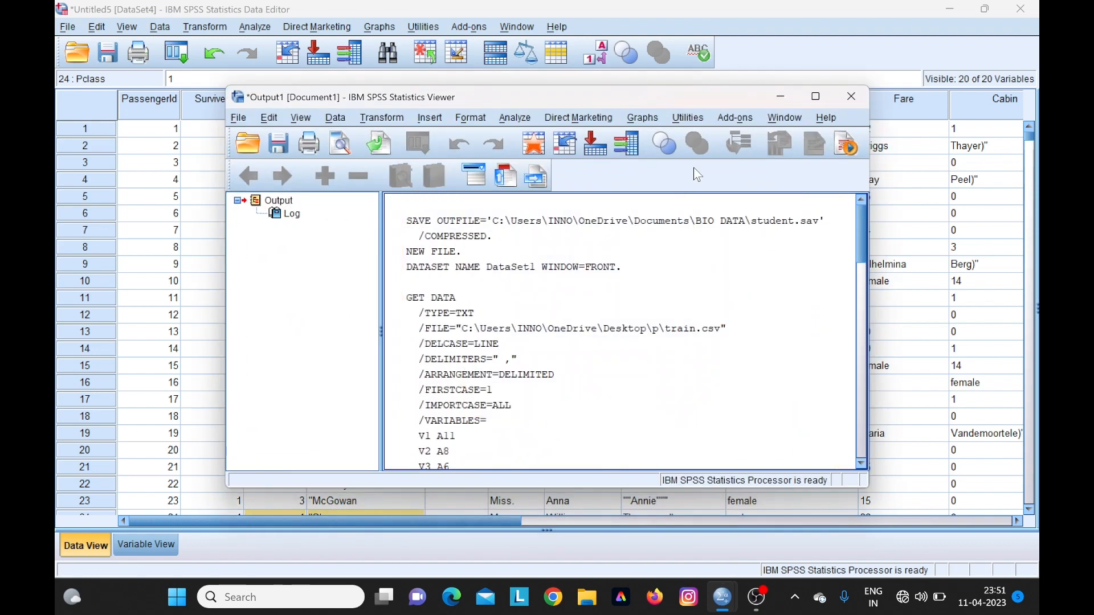
{"action": "left_click", "coordinate": [782, 97]}
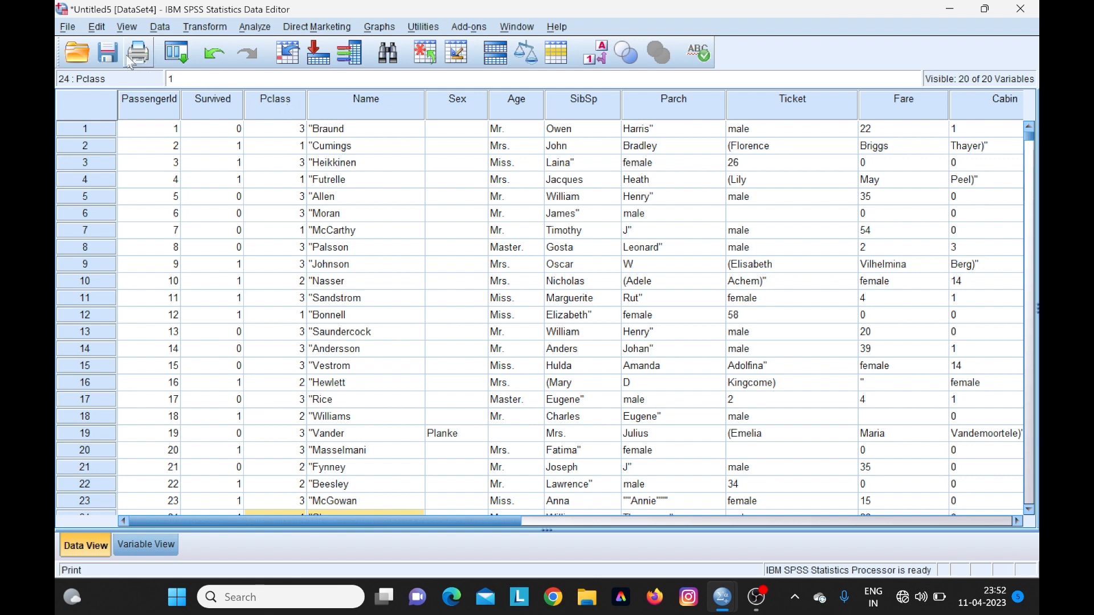
Sort the cases by Pclass in ascending order and check the reordered rows.
{"action": "left_click", "coordinate": [160, 27]}
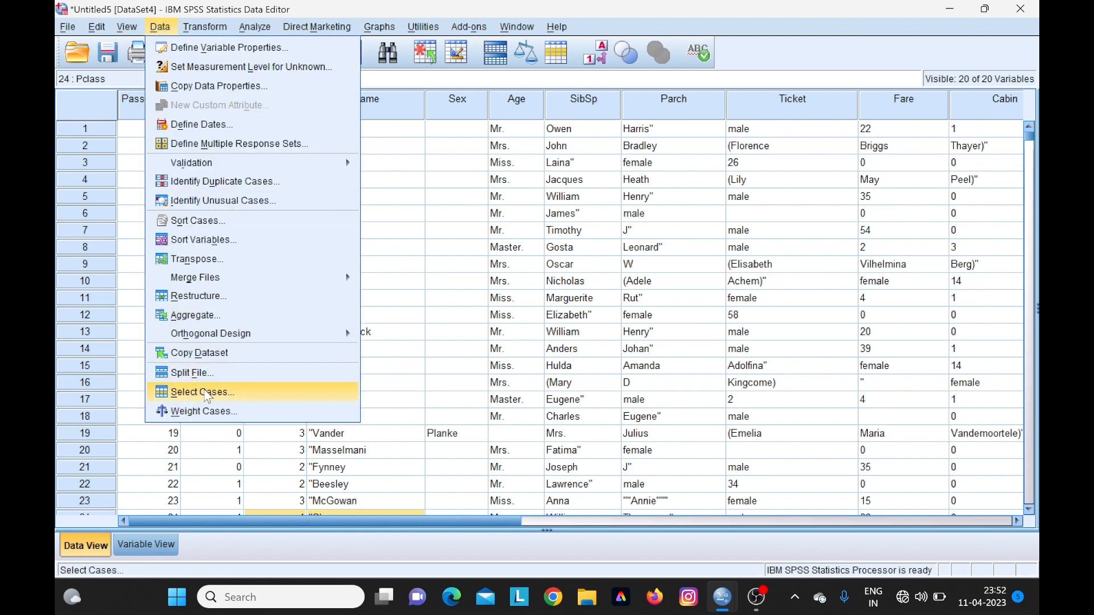
{"action": "left_click", "coordinate": [215, 225]}
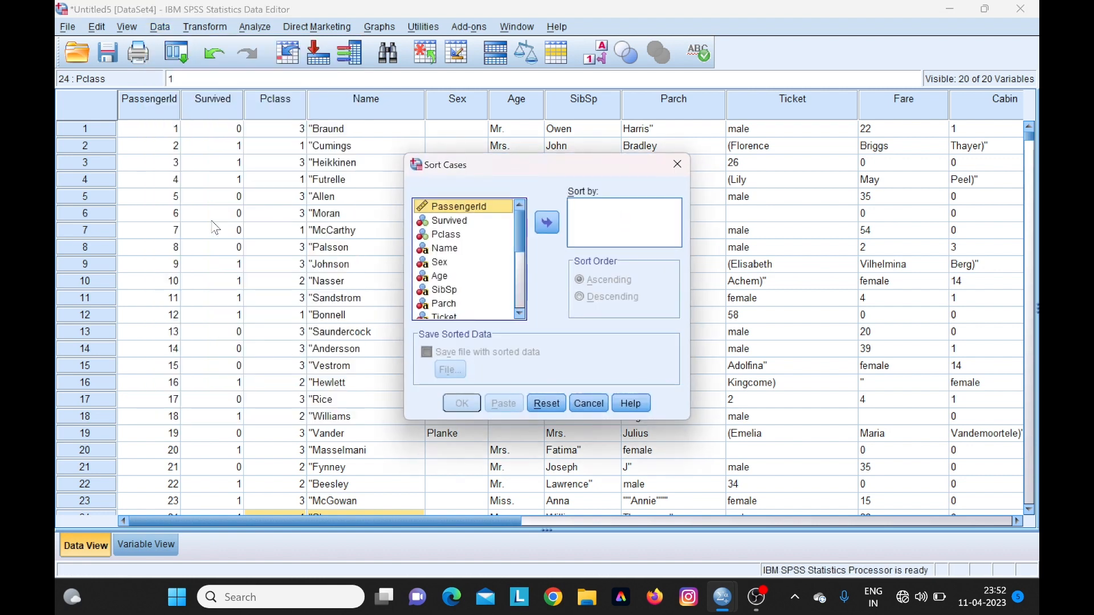
{"action": "left_click", "coordinate": [444, 236]}
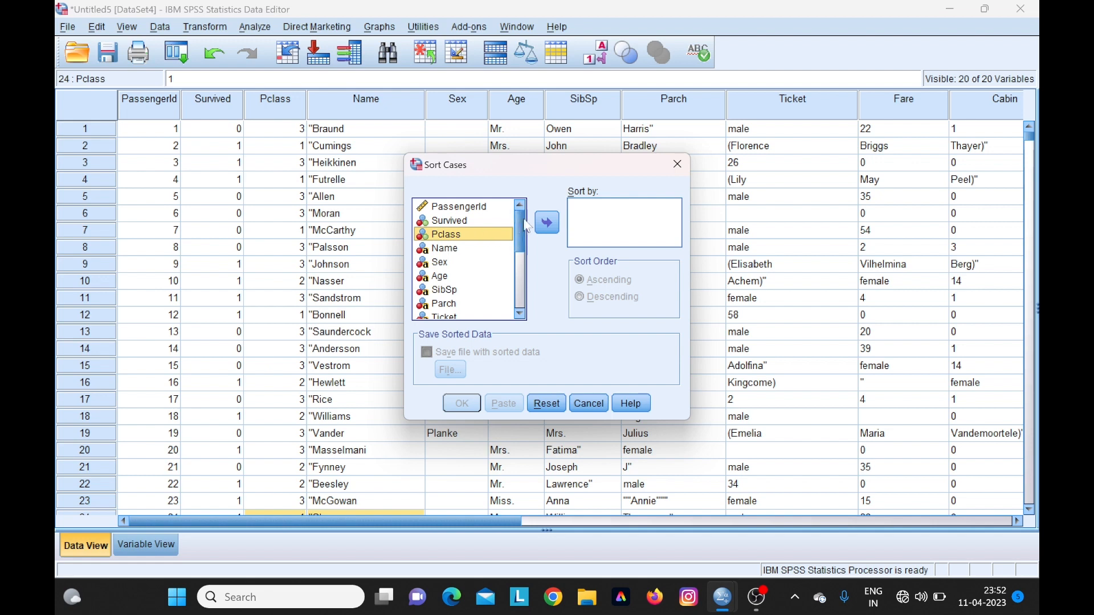
{"action": "left_click", "coordinate": [546, 223]}
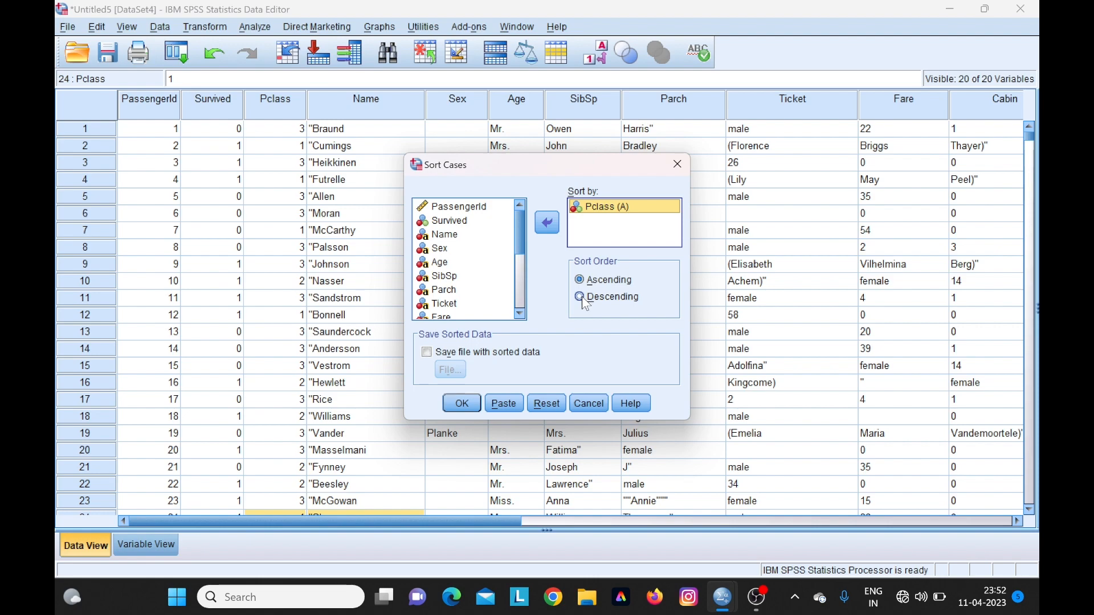
{"action": "key", "text": "Return"}
{"action": "scroll", "coordinate": [298, 169], "scroll_direction": "down", "scroll_amount": 6}
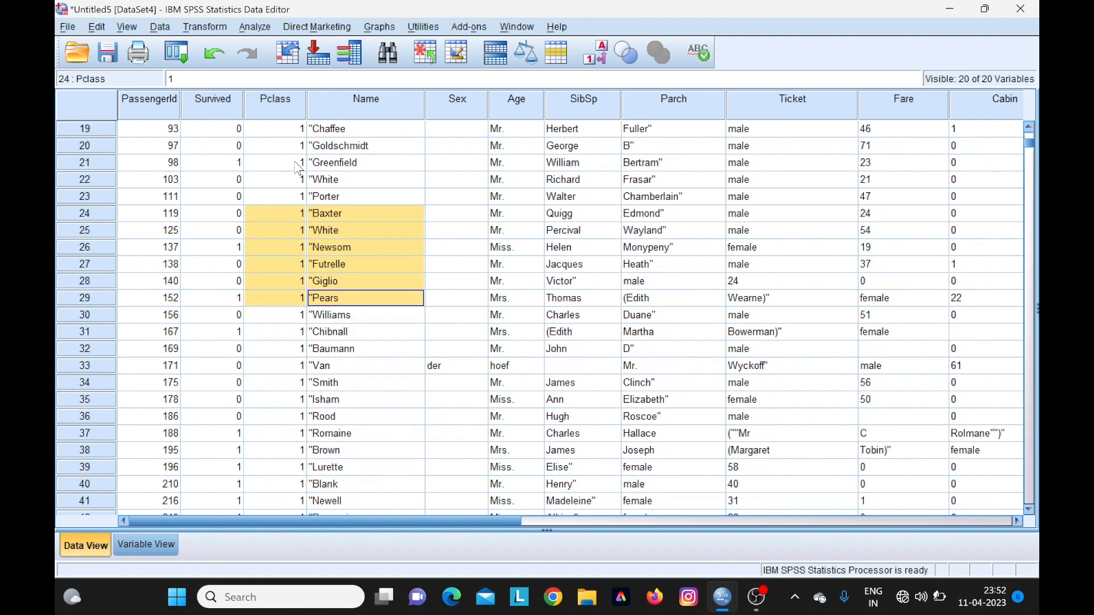
{"action": "scroll", "coordinate": [297, 131], "scroll_direction": "up", "scroll_amount": 6}
{"action": "scroll", "coordinate": [297, 131], "scroll_direction": "down", "scroll_amount": 14}
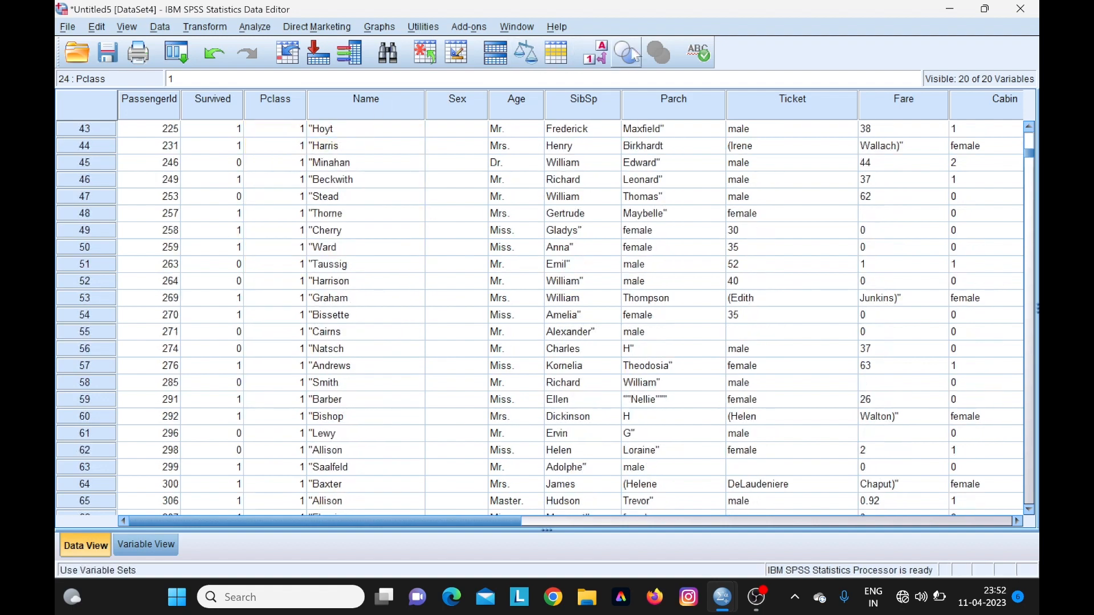
Display value labels instead of numeric codes and review the Pclass groups in the sorted rows.
{"action": "left_click", "coordinate": [594, 53]}
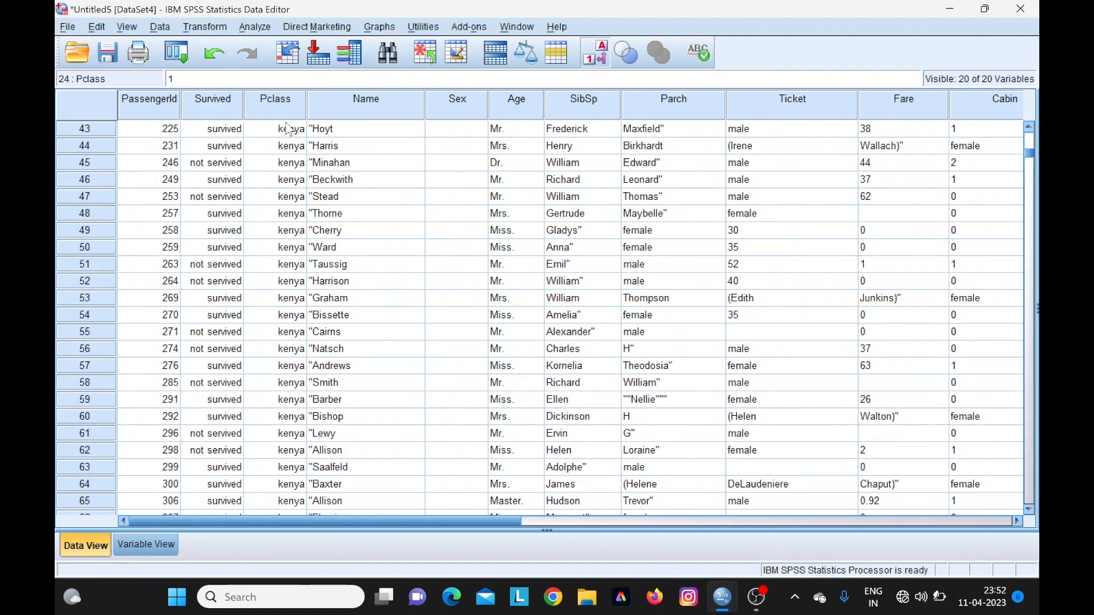
{"action": "scroll", "coordinate": [288, 130], "scroll_direction": "down", "scroll_amount": 20}
{"action": "scroll", "coordinate": [284, 239], "scroll_direction": "down", "scroll_amount": 20}
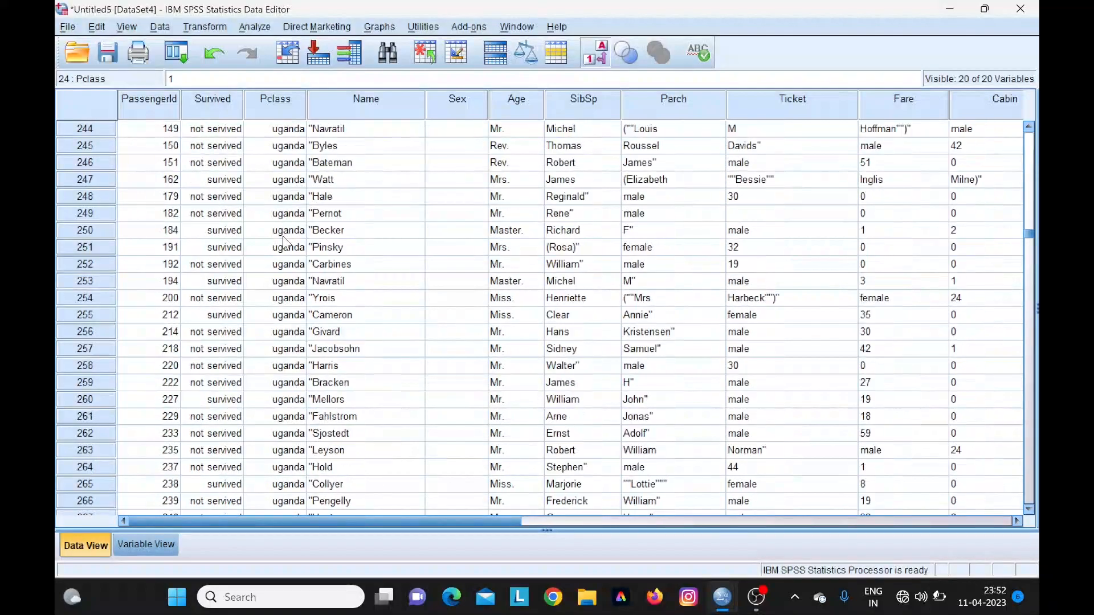
{"action": "scroll", "coordinate": [283, 242], "scroll_direction": "down", "scroll_amount": 20}
{"action": "scroll", "coordinate": [288, 246], "scroll_direction": "up", "scroll_amount": 20}
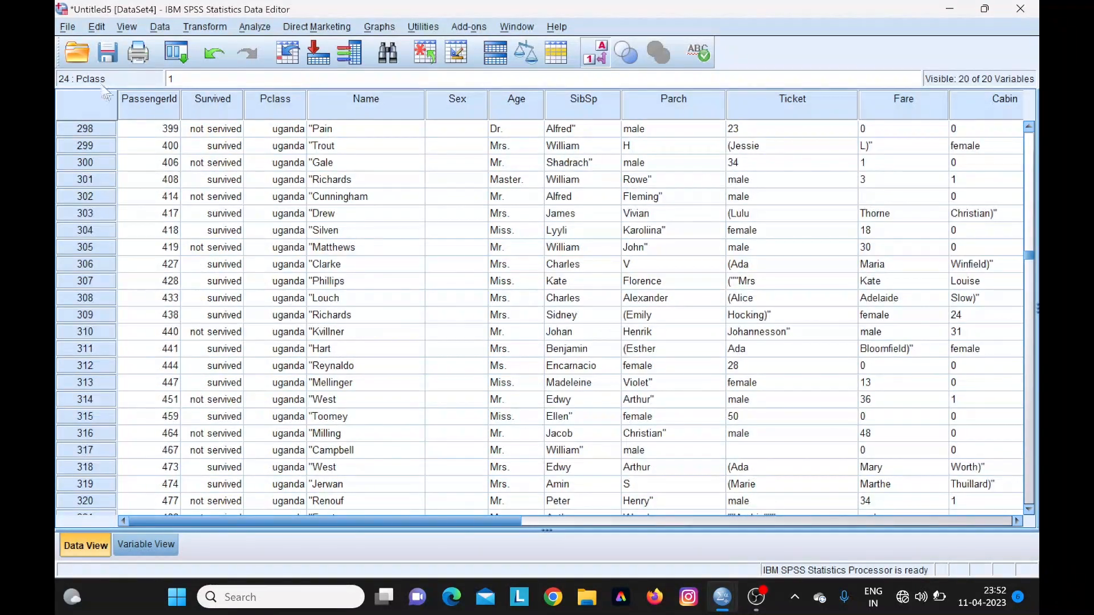
Sort the cases by Pclass with Survived as a second ascending key, and review the rows from the first case.
{"action": "left_click", "coordinate": [157, 29]}
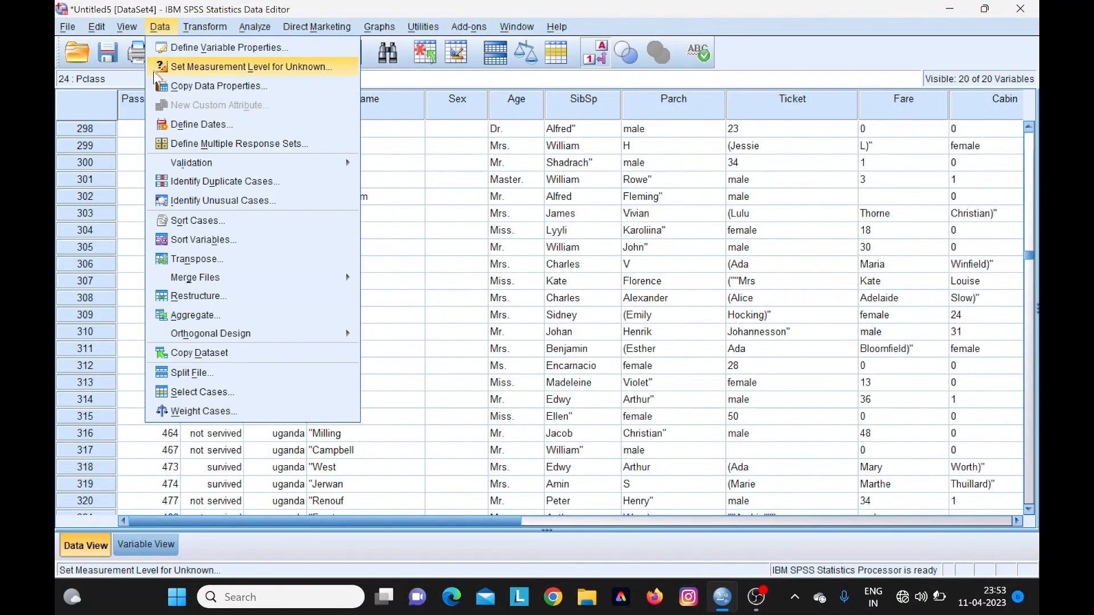
{"action": "left_click", "coordinate": [189, 224]}
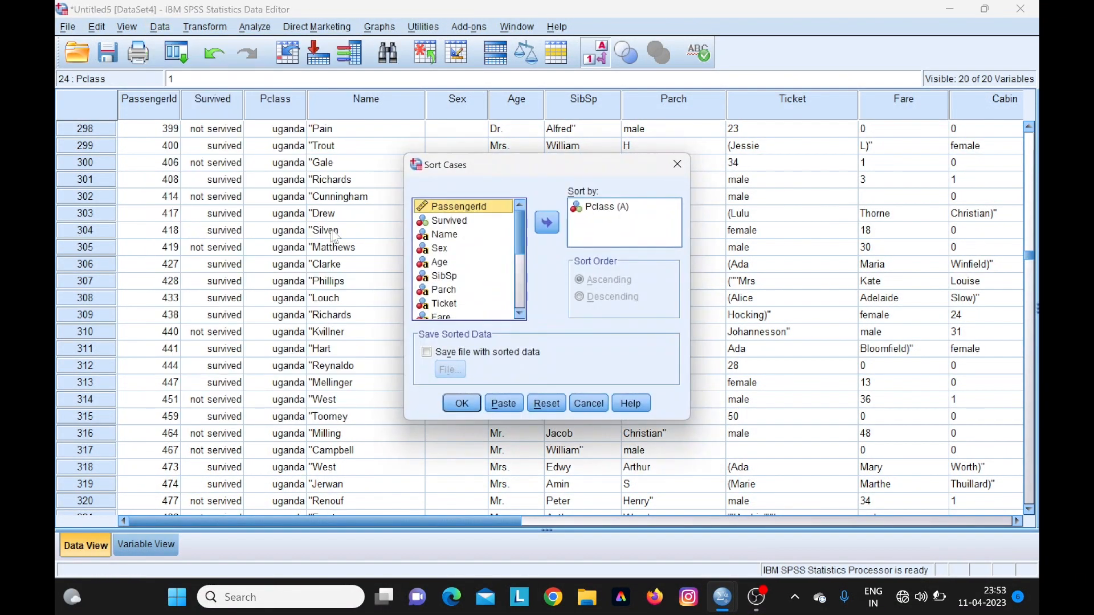
{"action": "left_click", "coordinate": [467, 221]}
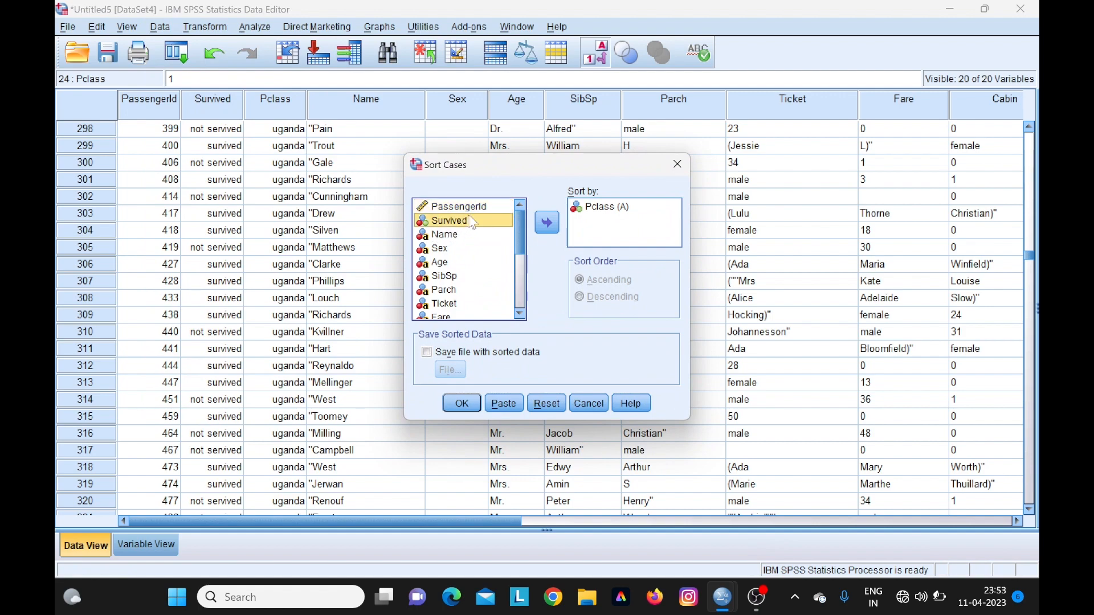
{"action": "left_click", "coordinate": [546, 223]}
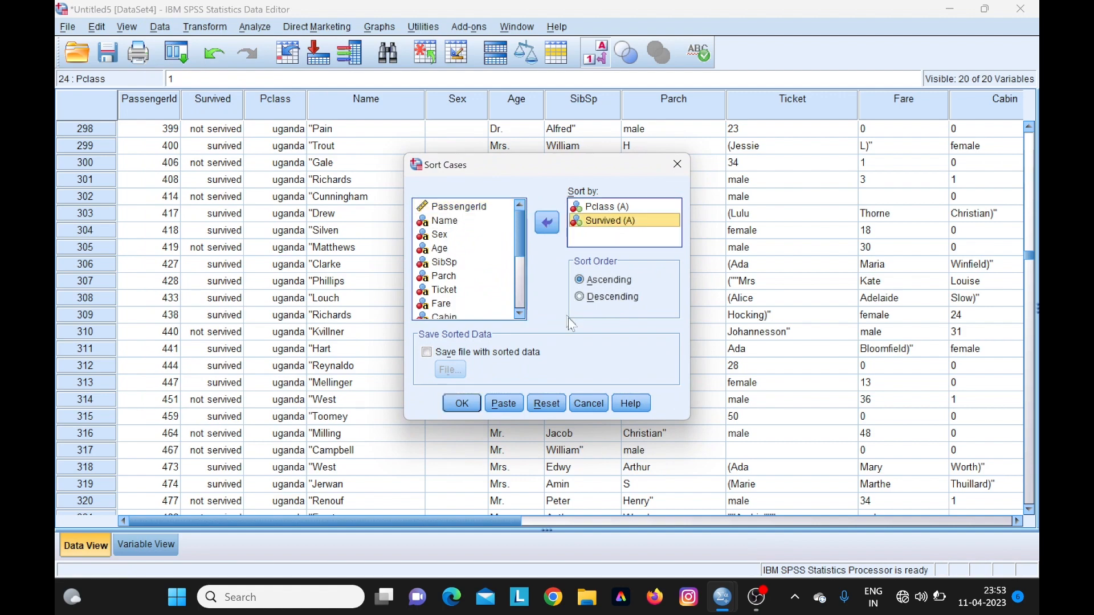
{"action": "left_click", "coordinate": [463, 402]}
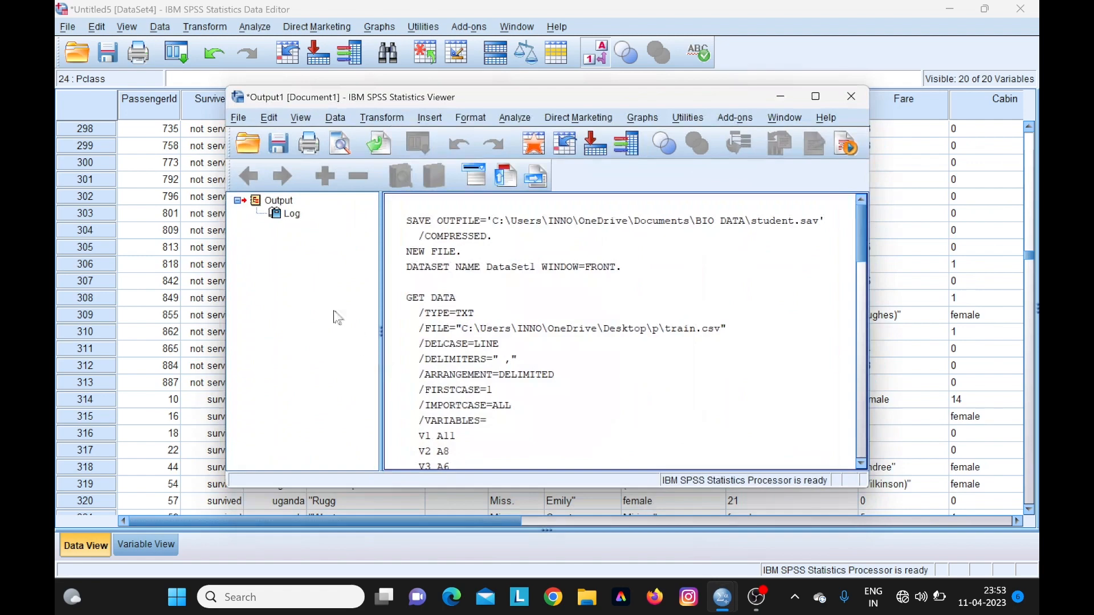
{"action": "left_click", "coordinate": [779, 101]}
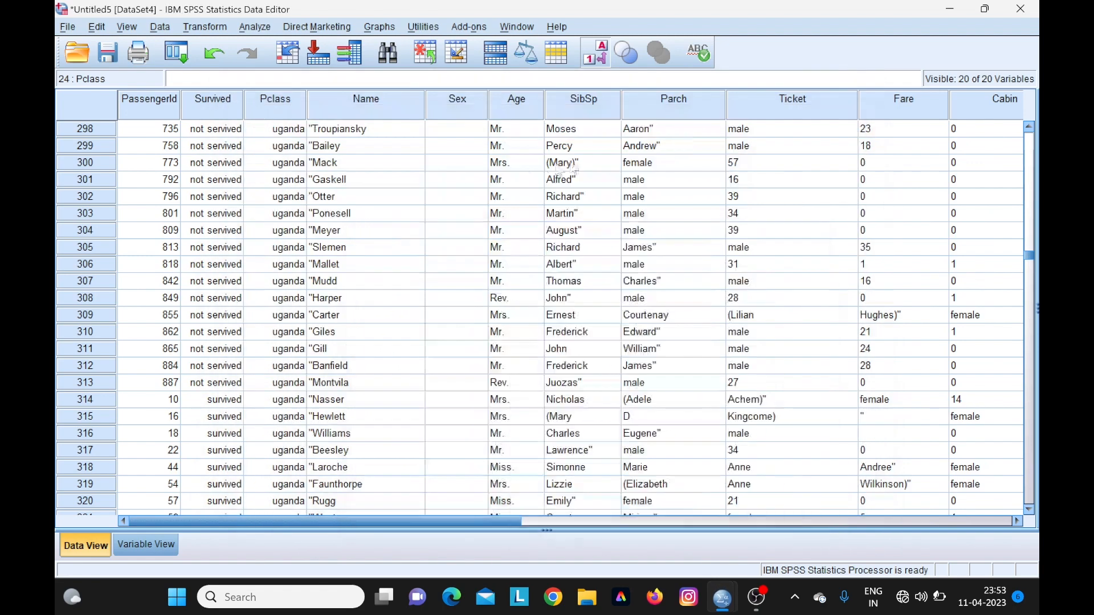
{"action": "scroll", "coordinate": [221, 183], "scroll_direction": "up", "scroll_amount": 6}
{"action": "scroll", "coordinate": [221, 183], "scroll_direction": "up", "scroll_amount": 20}
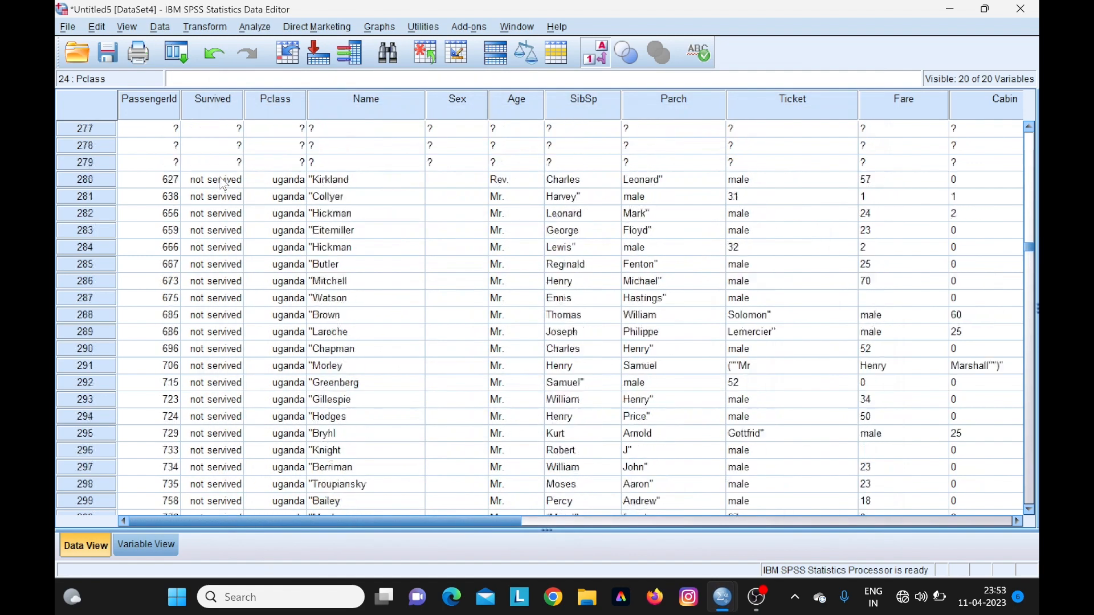
{"action": "scroll", "coordinate": [221, 183], "scroll_direction": "up", "scroll_amount": 20}
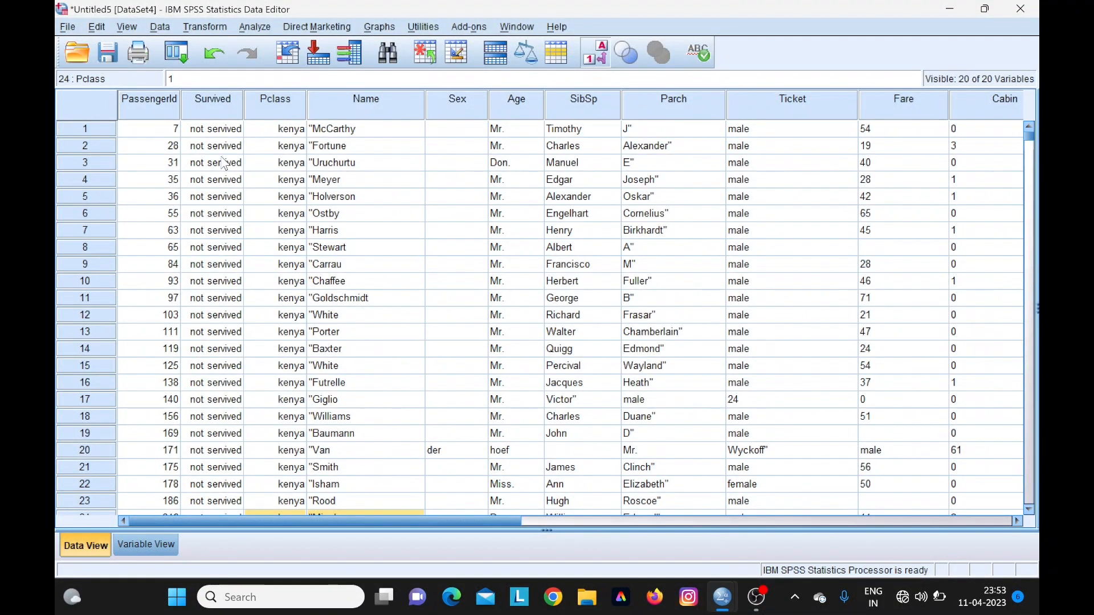
Display numeric codes instead of value labels and review the Survived and Pclass order through to the last case and back.
{"action": "scroll", "coordinate": [215, 285], "scroll_direction": "down", "scroll_amount": 7}
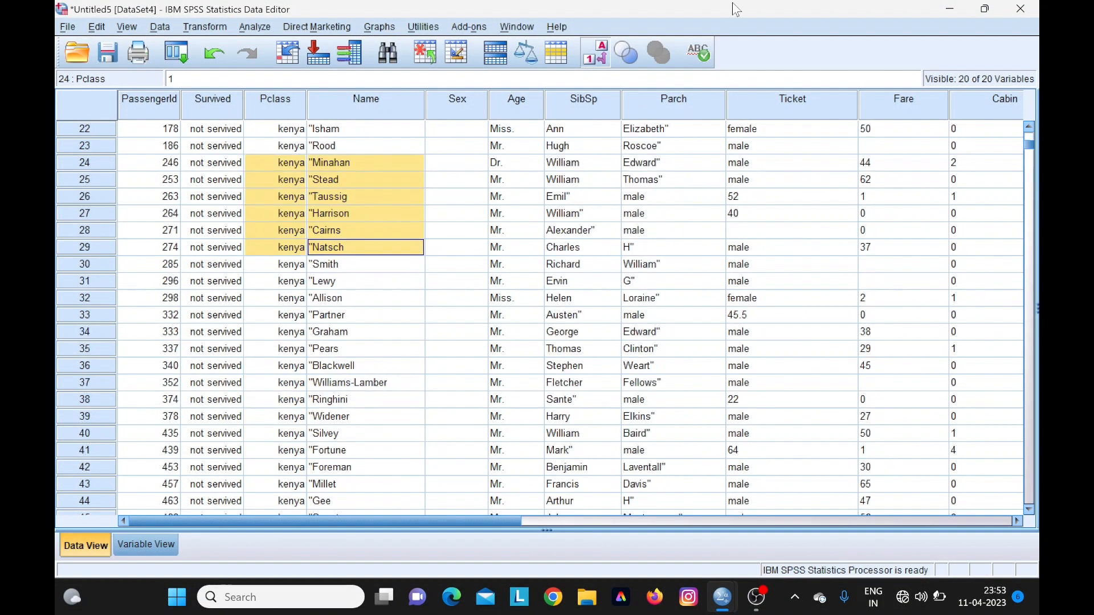
{"action": "left_click", "coordinate": [595, 53]}
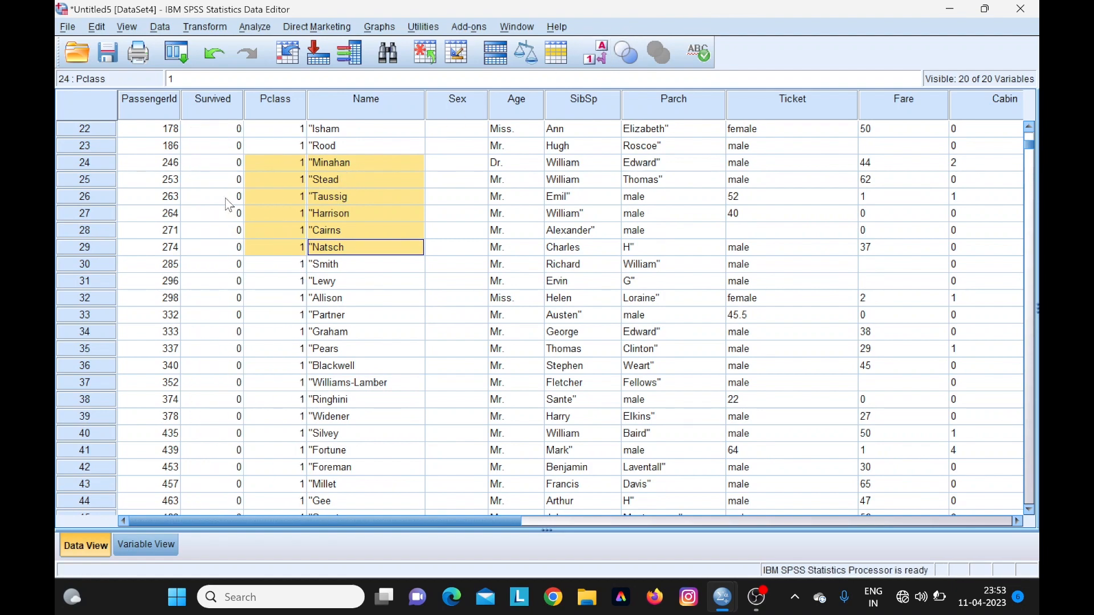
{"action": "scroll", "coordinate": [228, 210], "scroll_direction": "down", "scroll_amount": 13}
{"action": "scroll", "coordinate": [227, 211], "scroll_direction": "up", "scroll_amount": 15}
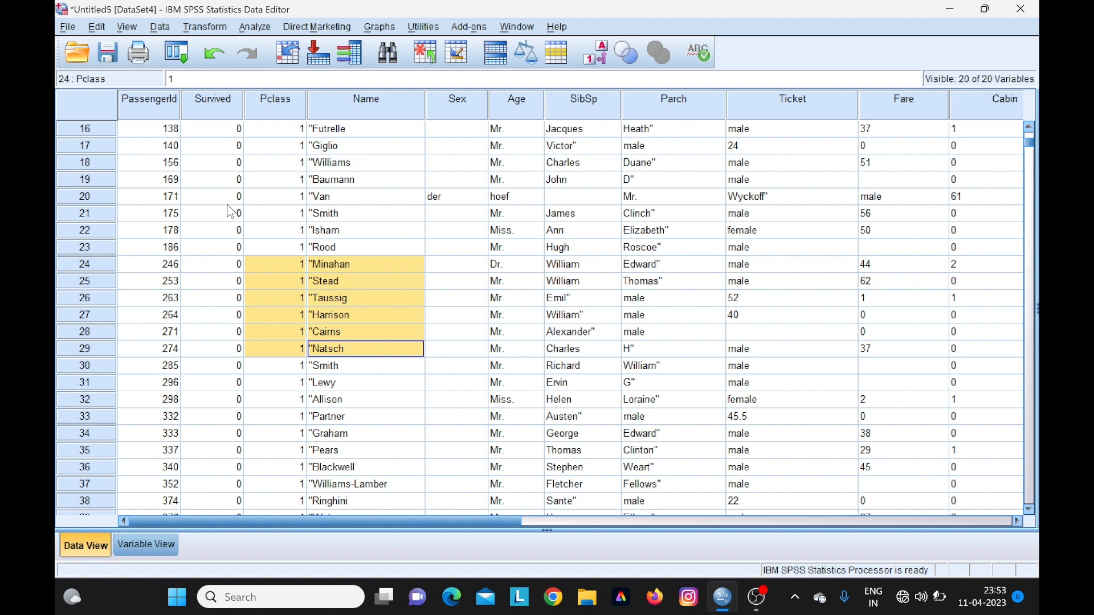
{"action": "scroll", "coordinate": [225, 234], "scroll_direction": "up", "scroll_amount": 3}
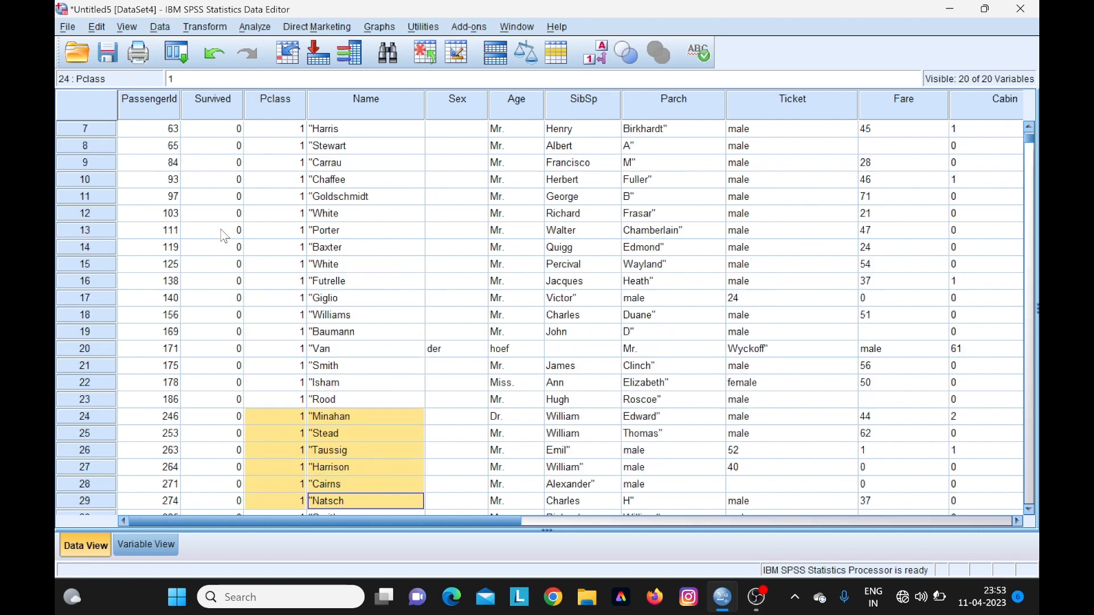
{"action": "scroll", "coordinate": [149, 285], "scroll_direction": "down", "scroll_amount": 20}
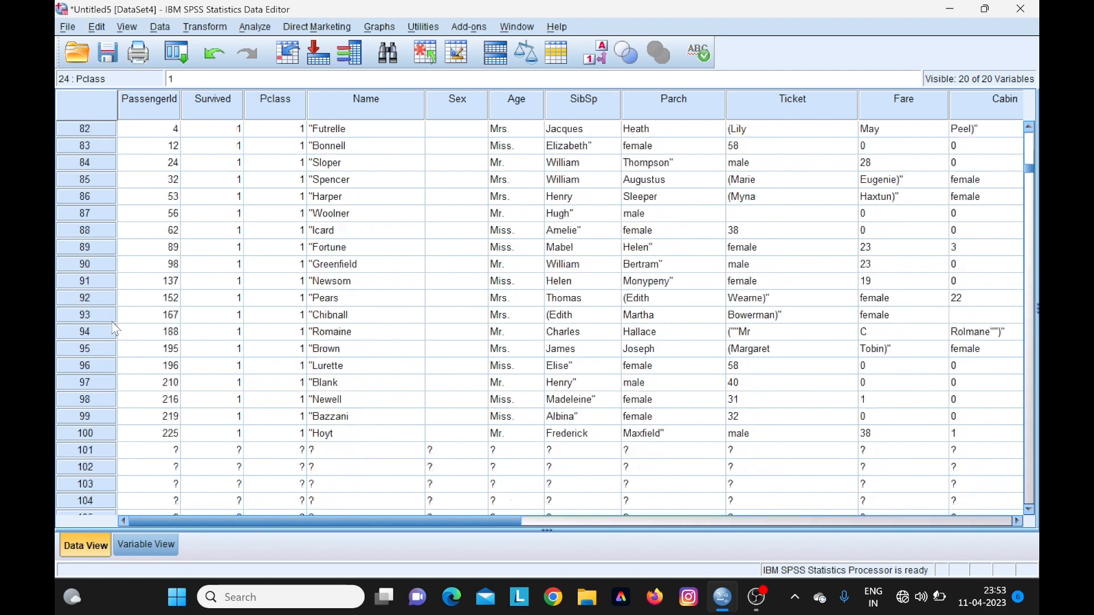
{"action": "scroll", "coordinate": [114, 329], "scroll_direction": "down", "scroll_amount": 3}
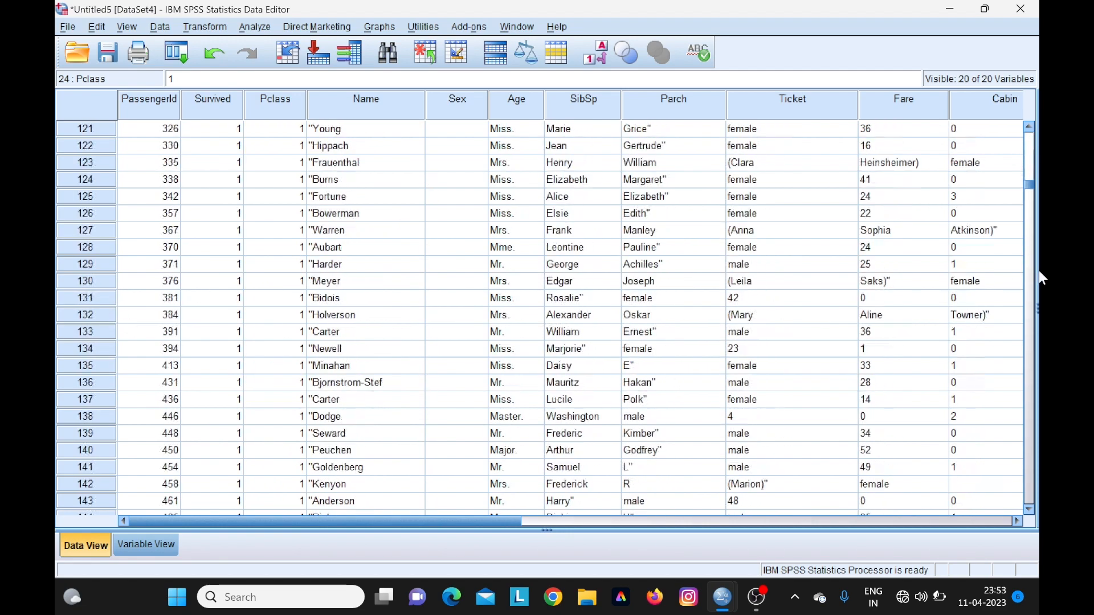
{"action": "left_click", "coordinate": [1030, 202]}
{"action": "left_click_drag", "start_coordinate": [1031, 202], "coordinate": [1030, 491]}
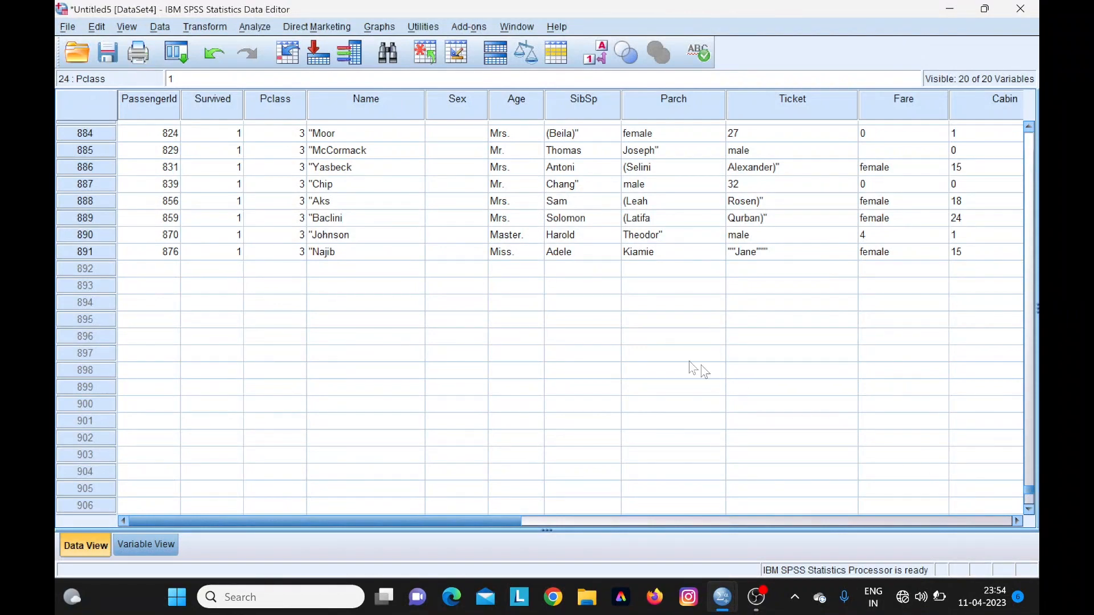
{"action": "scroll", "coordinate": [275, 231], "scroll_direction": "up", "scroll_amount": 8}
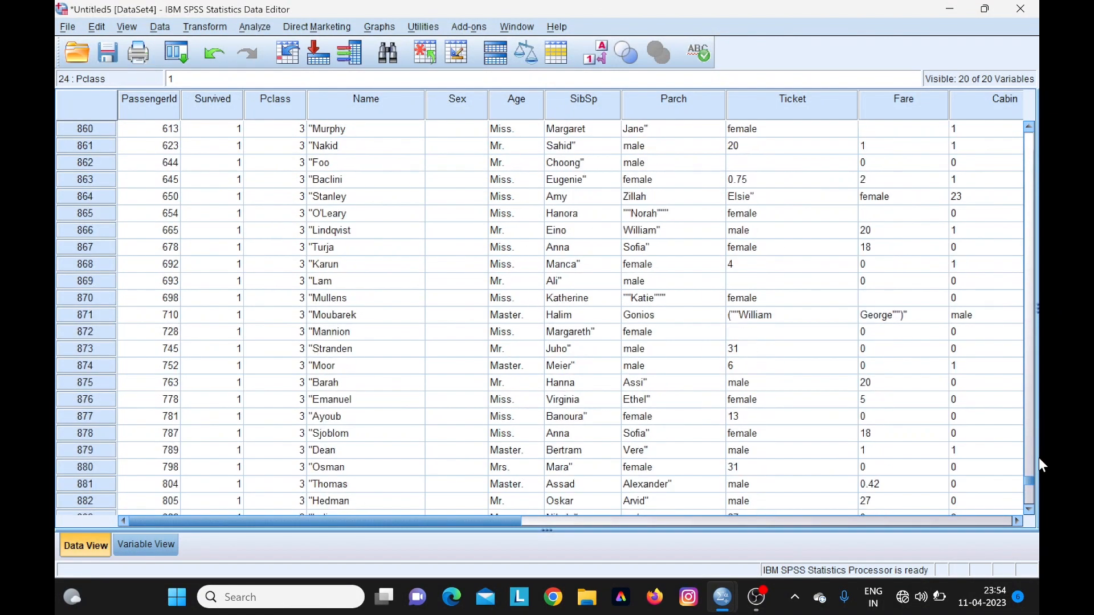
{"action": "left_click_drag", "start_coordinate": [1030, 482], "coordinate": [1029, 132]}
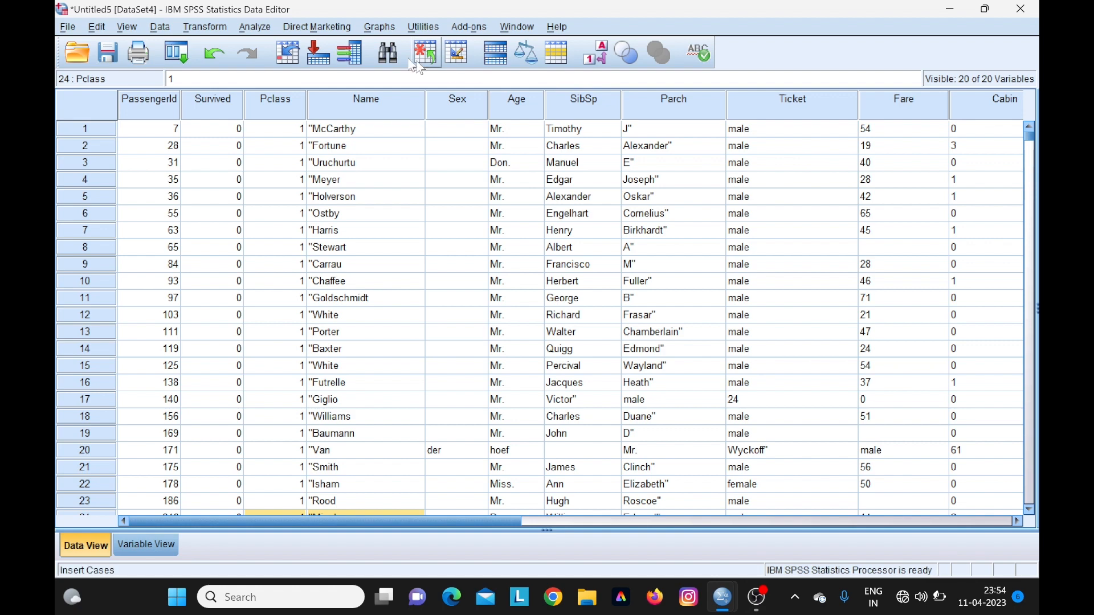
Select a random sample of approximately 10% of all cases, filtering out the unselected ones, and minimize the output window.
{"action": "left_click", "coordinate": [159, 27]}
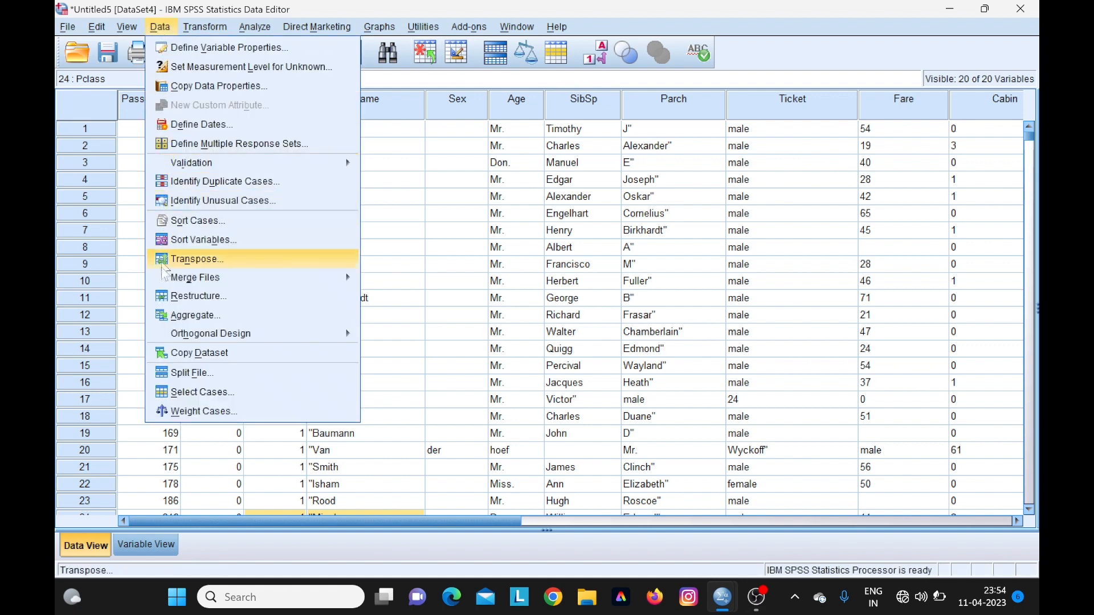
{"action": "left_click", "coordinate": [189, 392]}
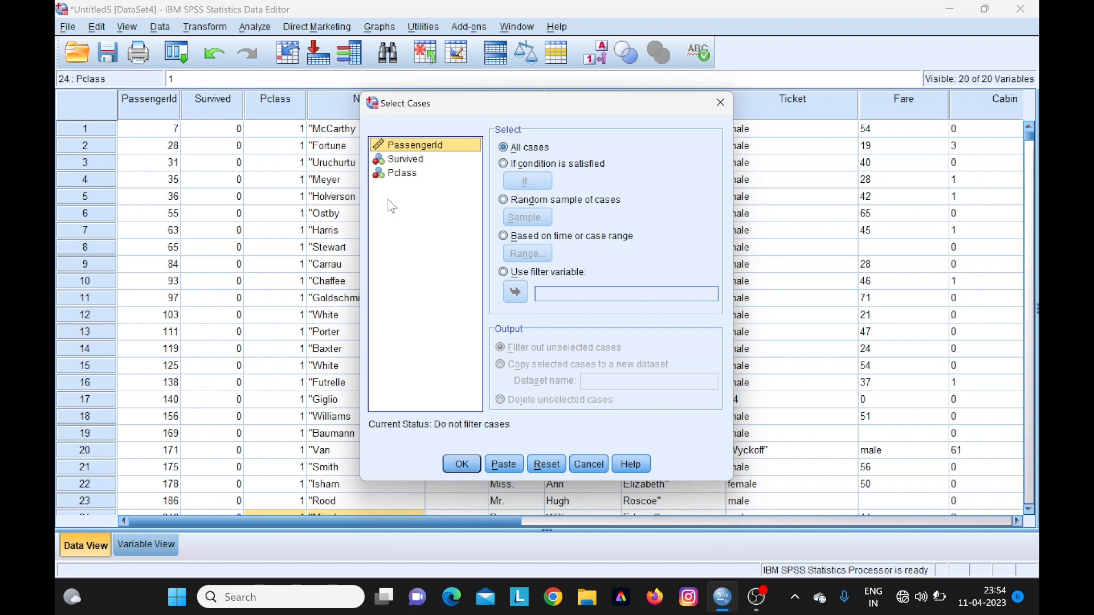
{"action": "left_click", "coordinate": [504, 200]}
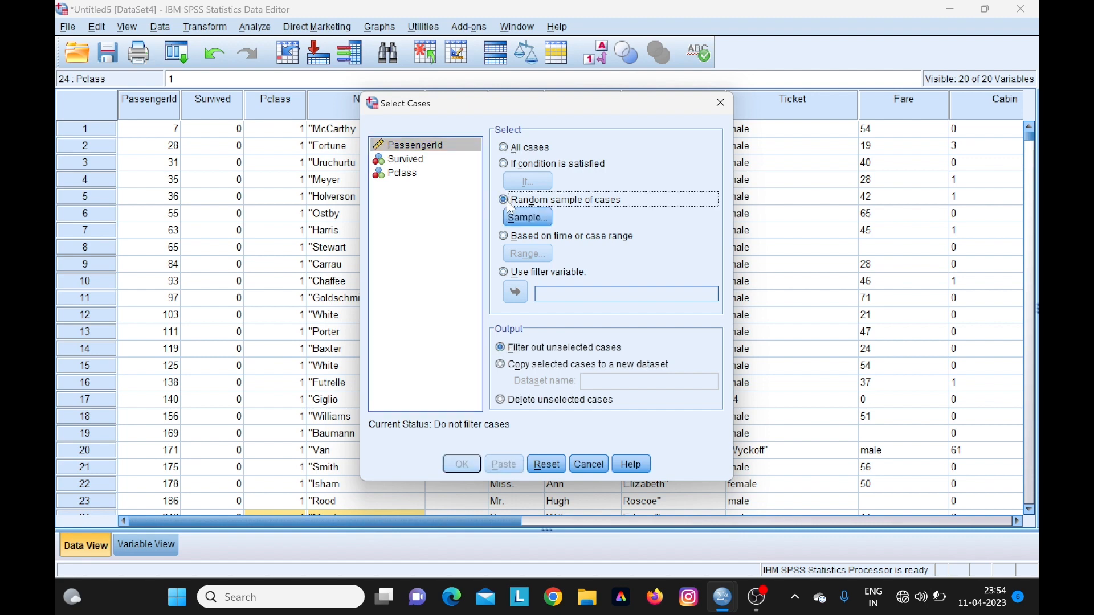
{"action": "left_click", "coordinate": [511, 211]}
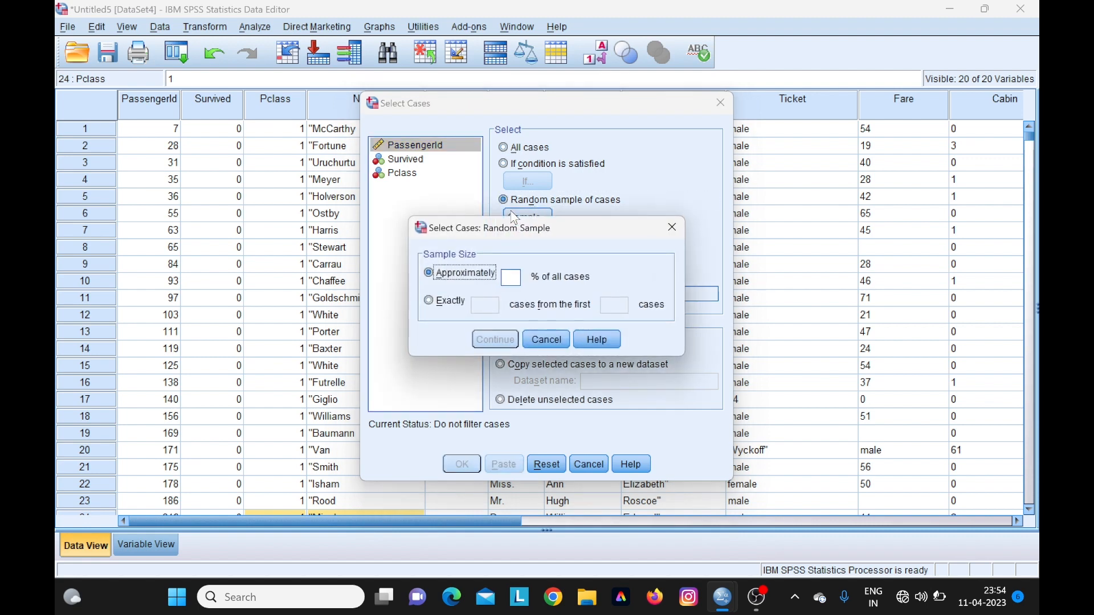
{"action": "left_click", "coordinate": [514, 279]}
{"action": "type", "text": "10"}
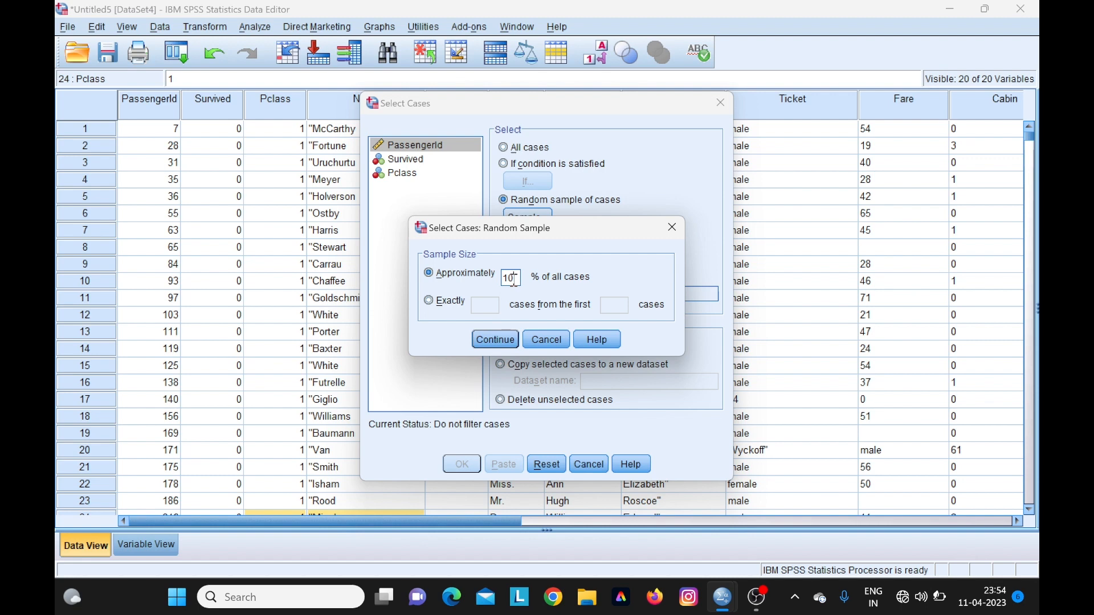
{"action": "left_click", "coordinate": [497, 339]}
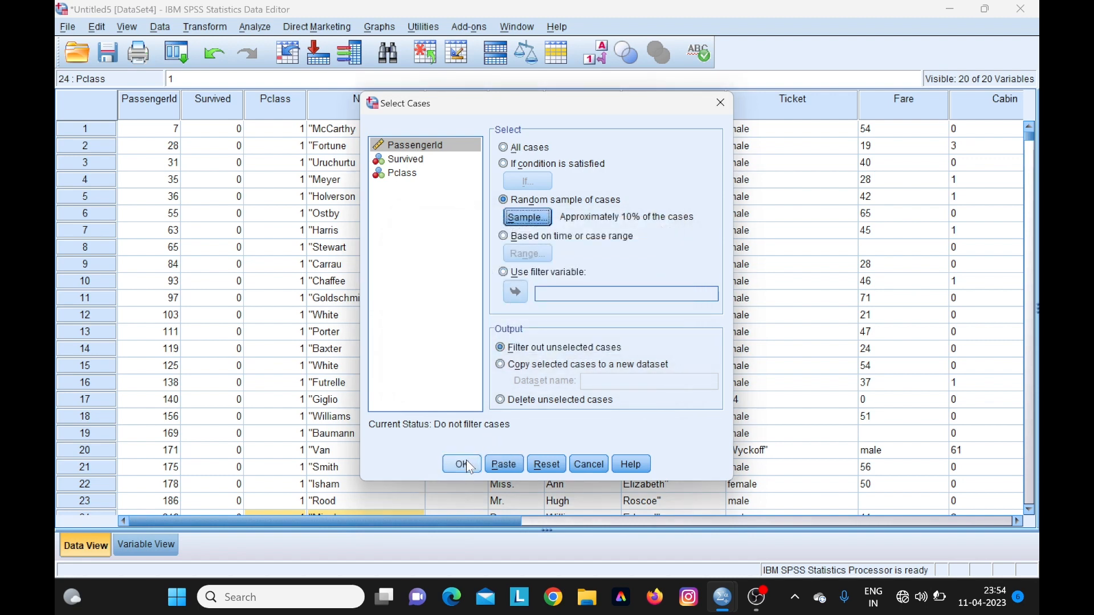
{"action": "left_click", "coordinate": [463, 464]}
{"action": "left_click", "coordinate": [780, 97]}
Examine the case numbers across the dataset to see which rows the random sample keeps and which are crossed out.
{"action": "scroll", "coordinate": [78, 262], "scroll_direction": "down", "scroll_amount": 20}
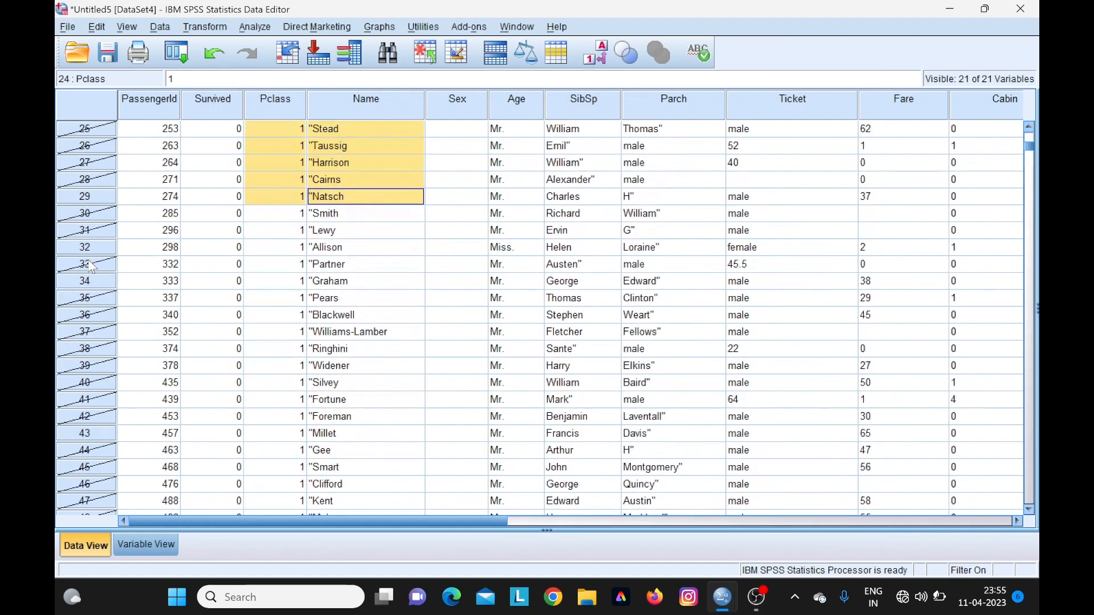
{"action": "scroll", "coordinate": [93, 268], "scroll_direction": "down", "scroll_amount": 20}
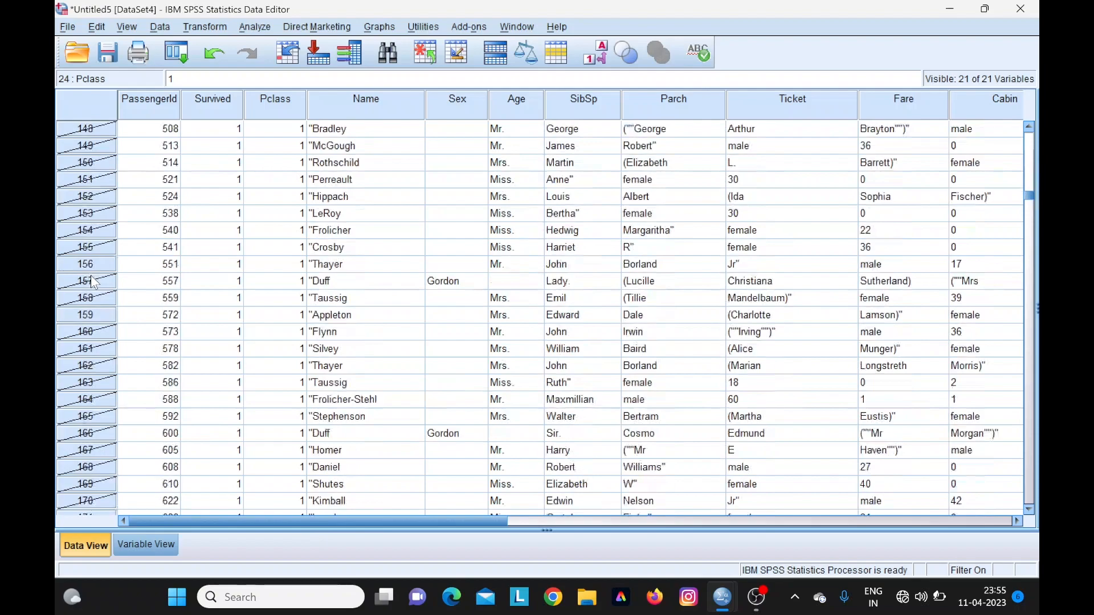
{"action": "scroll", "coordinate": [93, 277], "scroll_direction": "down", "scroll_amount": 15}
{"action": "scroll", "coordinate": [93, 278], "scroll_direction": "up", "scroll_amount": 7}
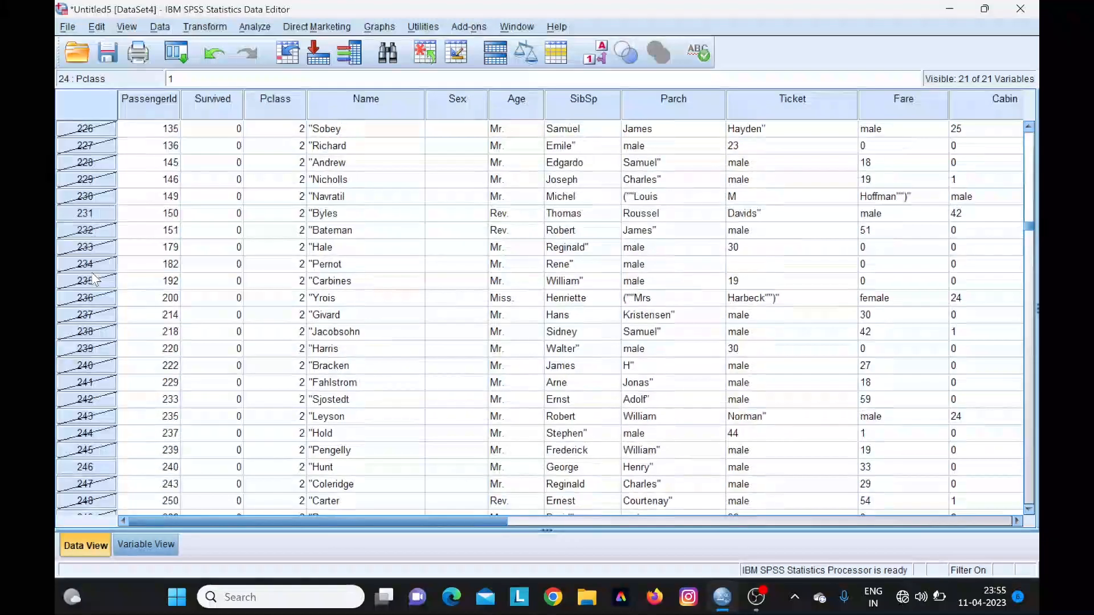
{"action": "scroll", "coordinate": [94, 278], "scroll_direction": "down", "scroll_amount": 20}
{"action": "scroll", "coordinate": [94, 278], "scroll_direction": "up", "scroll_amount": 4}
{"action": "scroll", "coordinate": [94, 278], "scroll_direction": "up", "scroll_amount": 20}
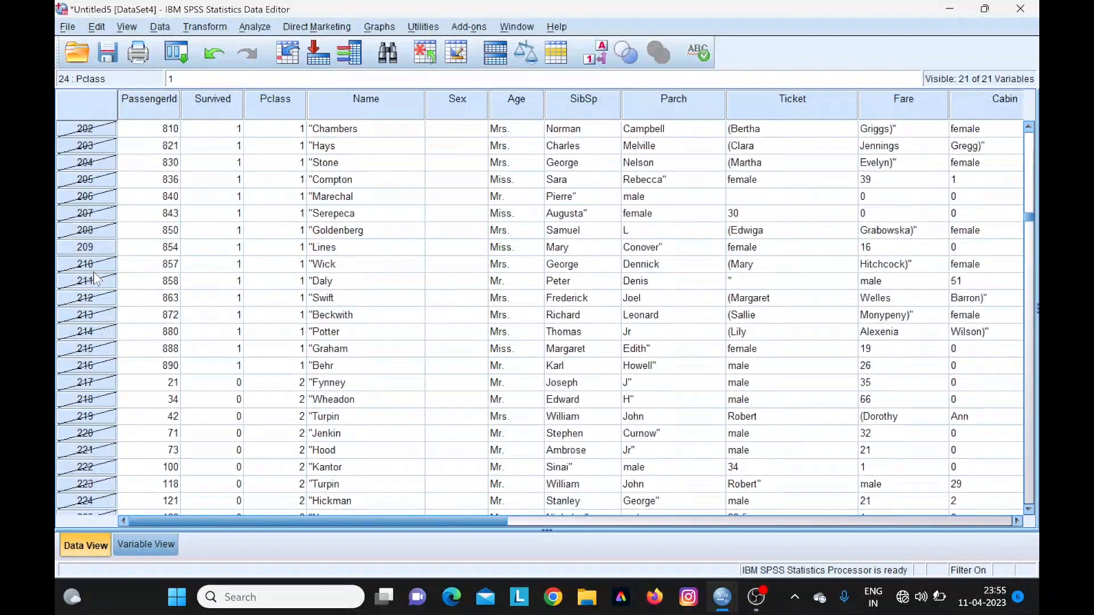
{"action": "scroll", "coordinate": [94, 279], "scroll_direction": "up", "scroll_amount": 3}
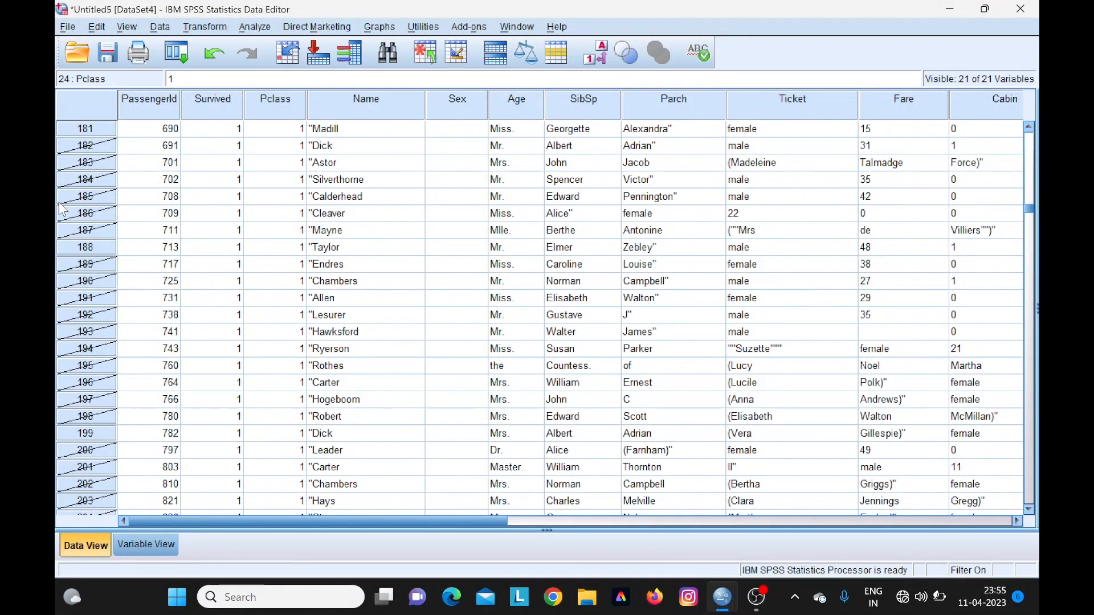
{"action": "scroll", "coordinate": [80, 250], "scroll_direction": "up", "scroll_amount": 4}
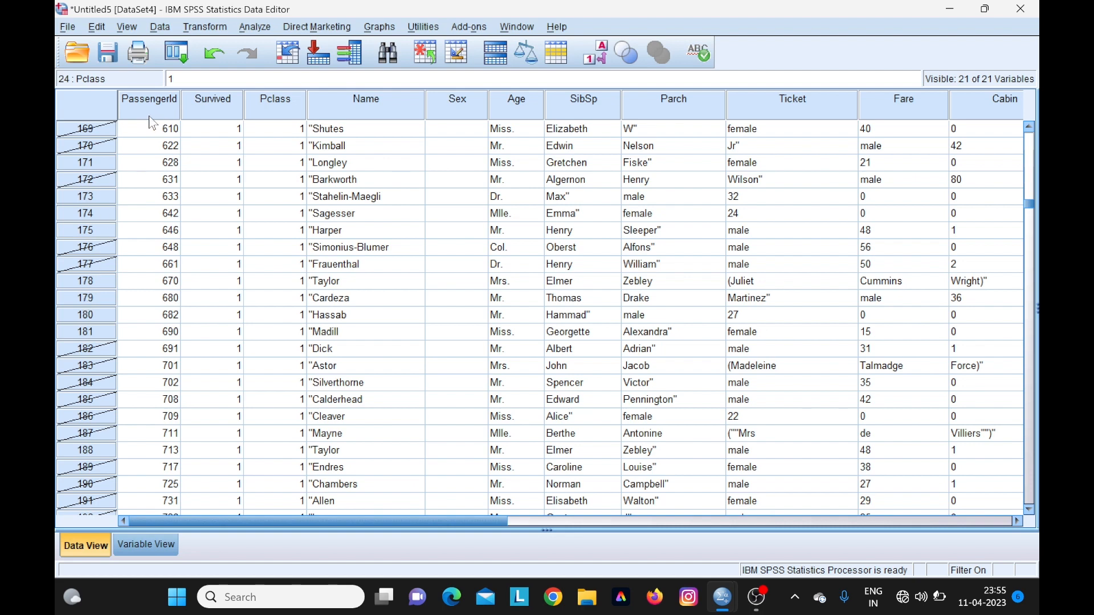
Remove the sample filter by selecting all cases, minimize the output window, and check the case numbers back towards the first rows.
{"action": "left_click", "coordinate": [159, 27]}
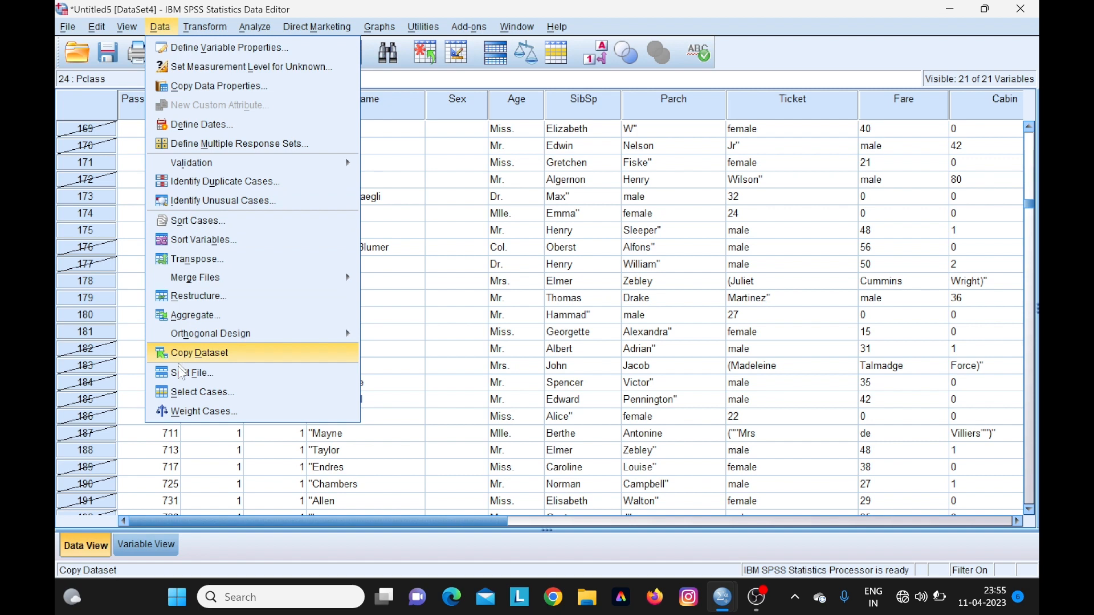
{"action": "left_click", "coordinate": [186, 393]}
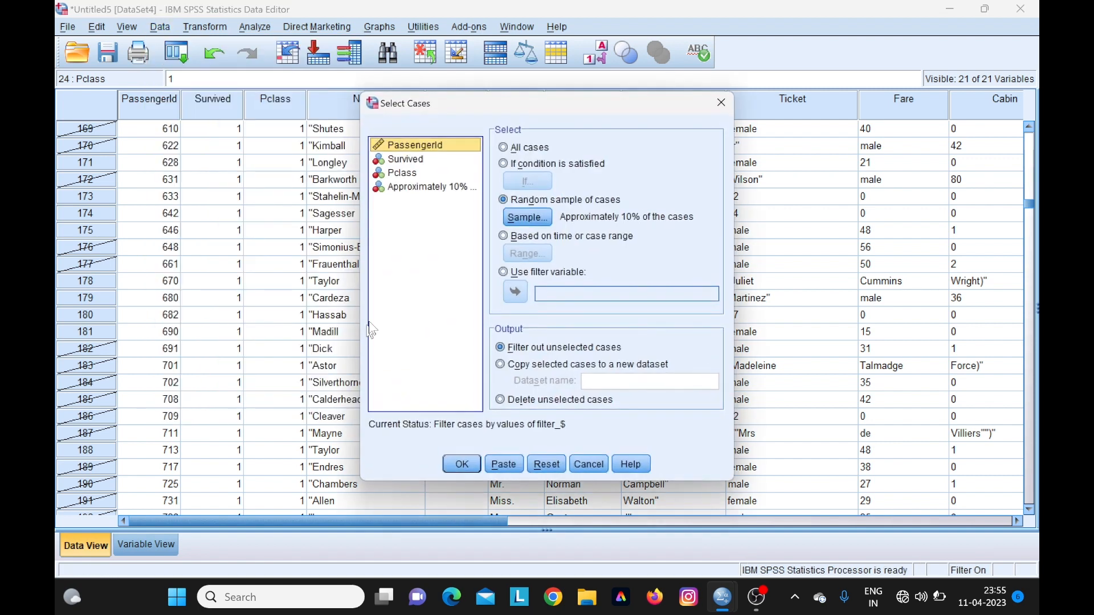
{"action": "left_click", "coordinate": [503, 202]}
{"action": "left_click", "coordinate": [504, 149]}
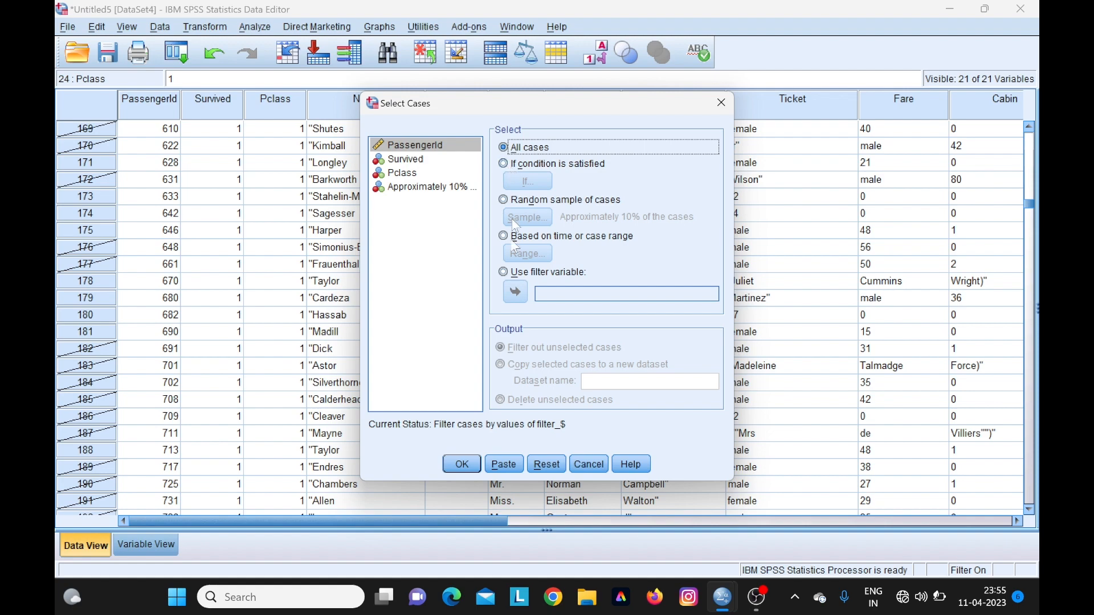
{"action": "left_click", "coordinate": [462, 464]}
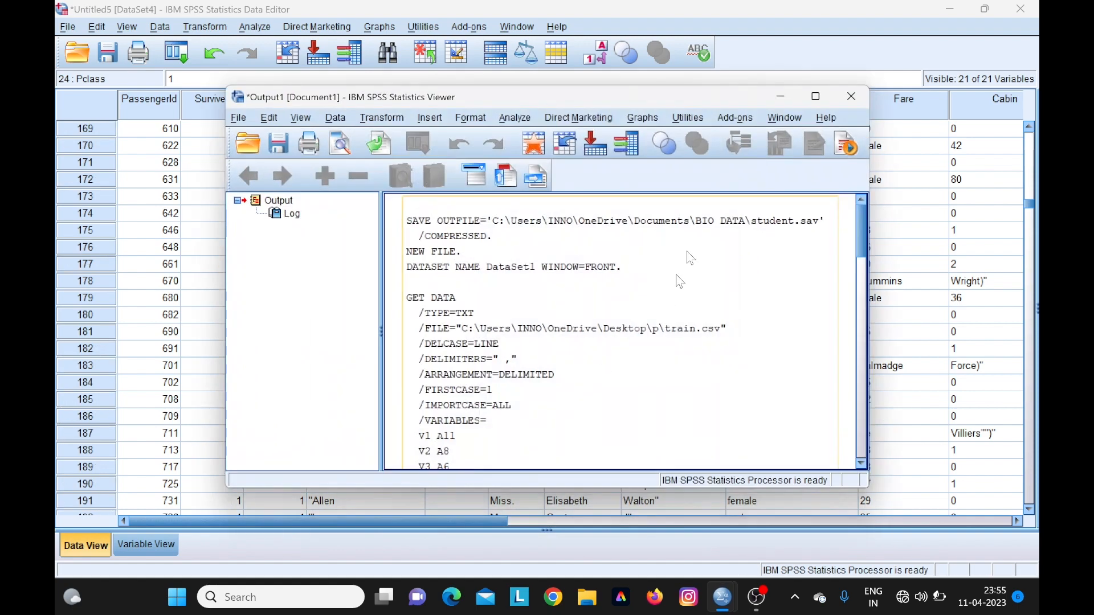
{"action": "left_click", "coordinate": [780, 97]}
{"action": "scroll", "coordinate": [59, 387], "scroll_direction": "up", "scroll_amount": 4}
{"action": "scroll", "coordinate": [114, 263], "scroll_direction": "up", "scroll_amount": 20}
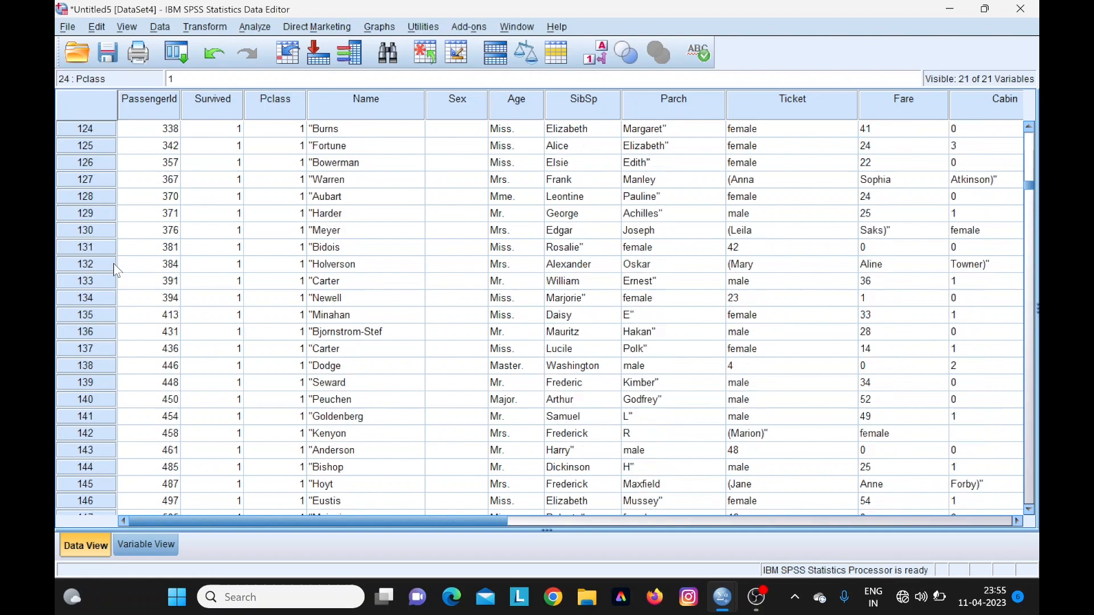
{"action": "scroll", "coordinate": [114, 263], "scroll_direction": "up", "scroll_amount": 7}
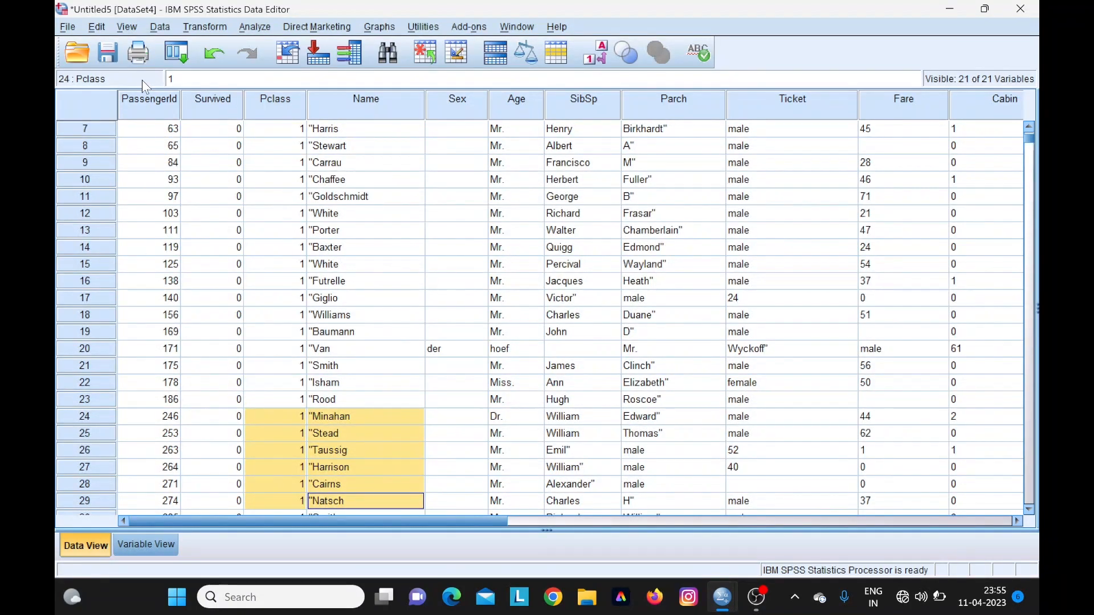
Select only the cases that satisfy the condition Survived=0, filtering out the unselected cases.
{"action": "left_click", "coordinate": [158, 27]}
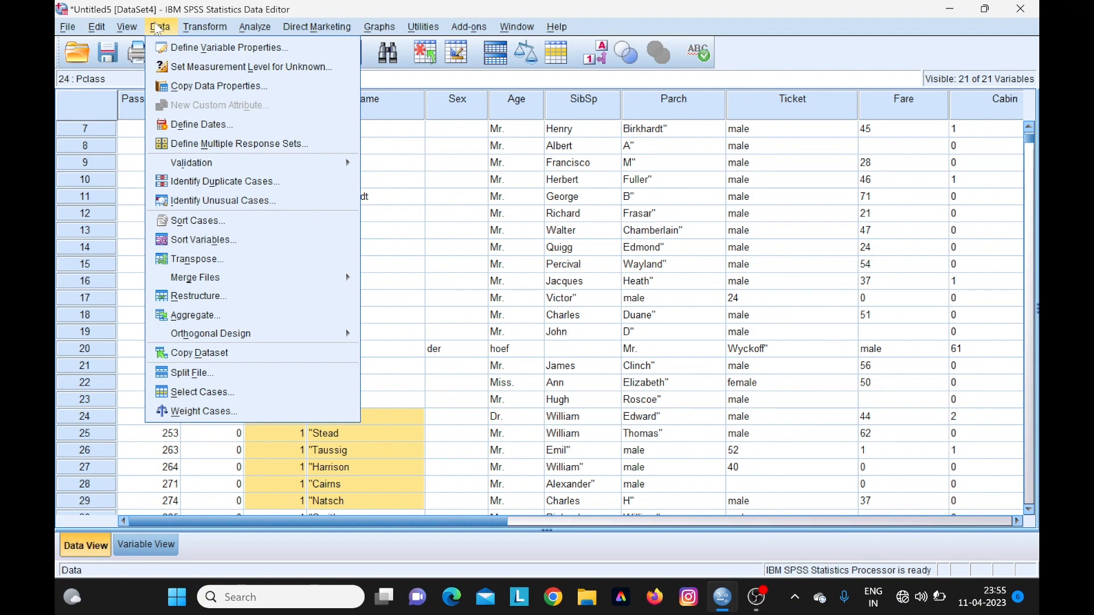
{"action": "left_click", "coordinate": [185, 391]}
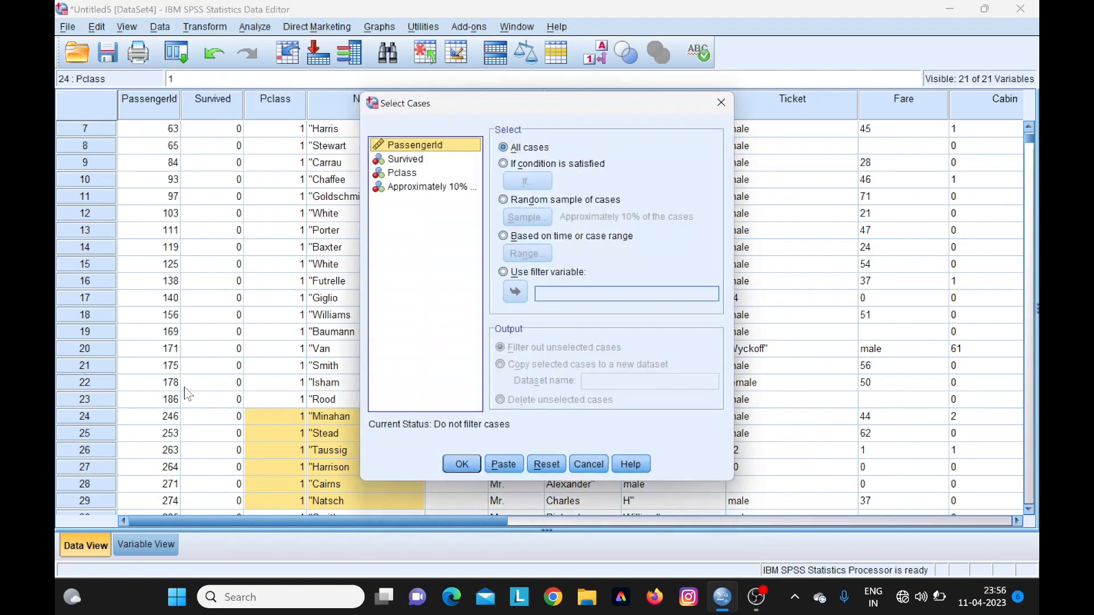
{"action": "left_click", "coordinate": [504, 165]}
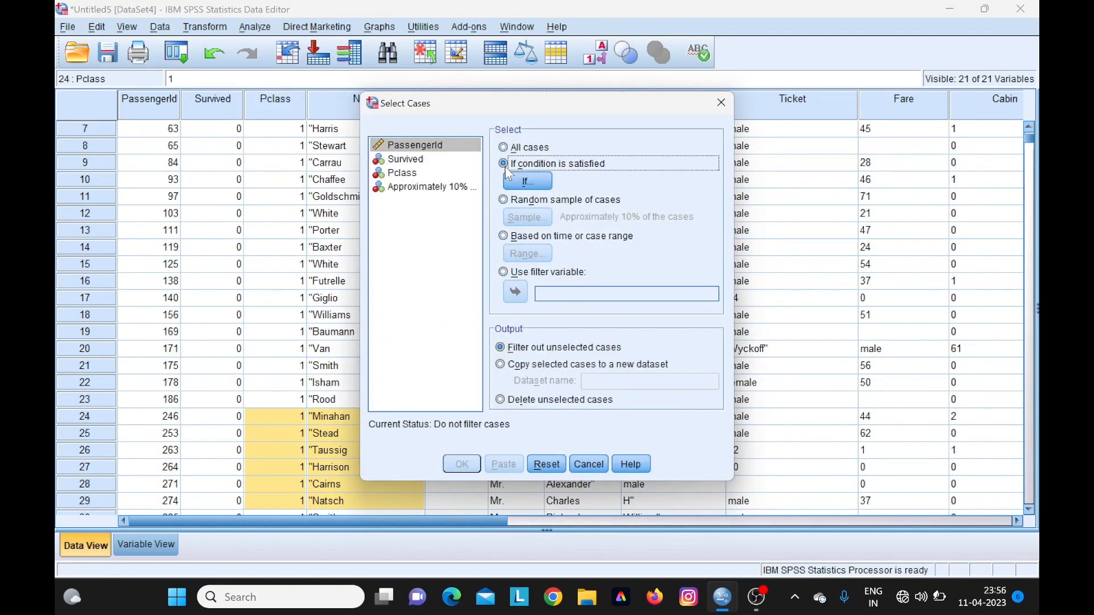
{"action": "left_click", "coordinate": [515, 183]}
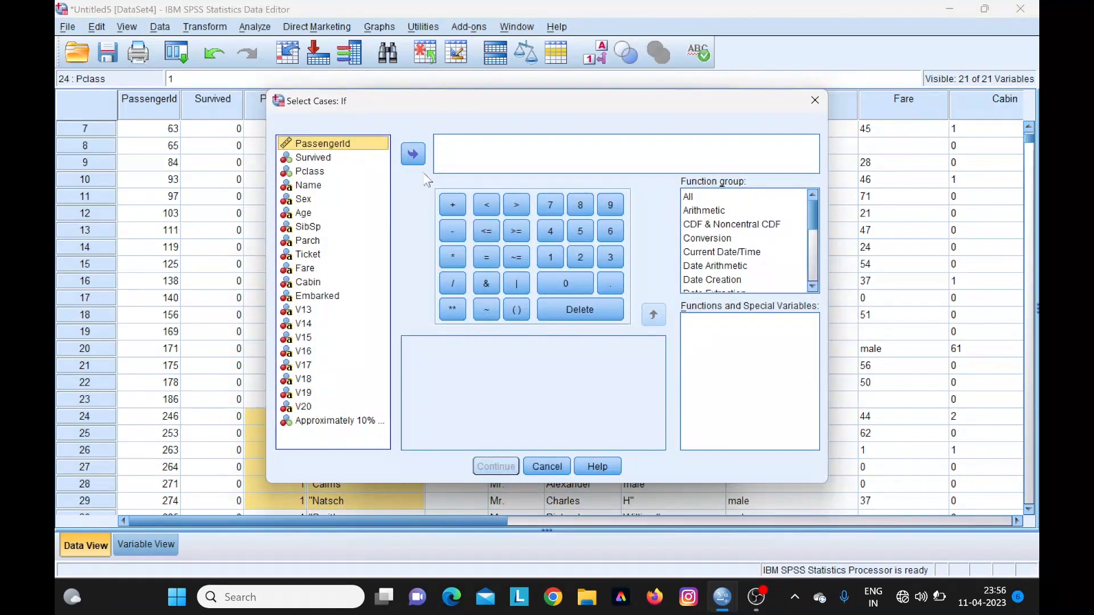
{"action": "left_click", "coordinate": [321, 158]}
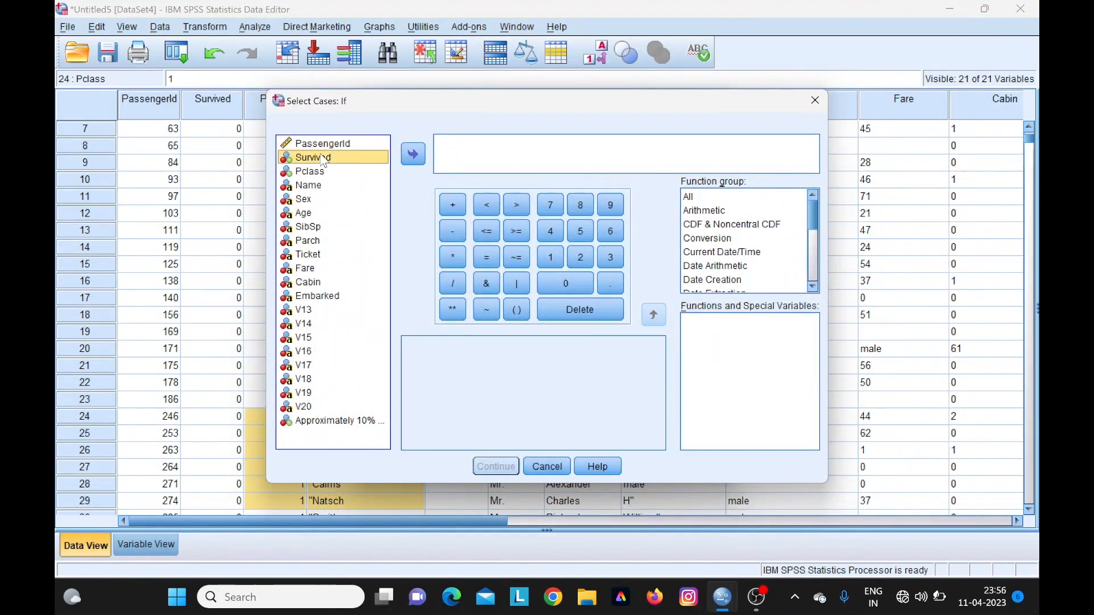
{"action": "left_click", "coordinate": [413, 154]}
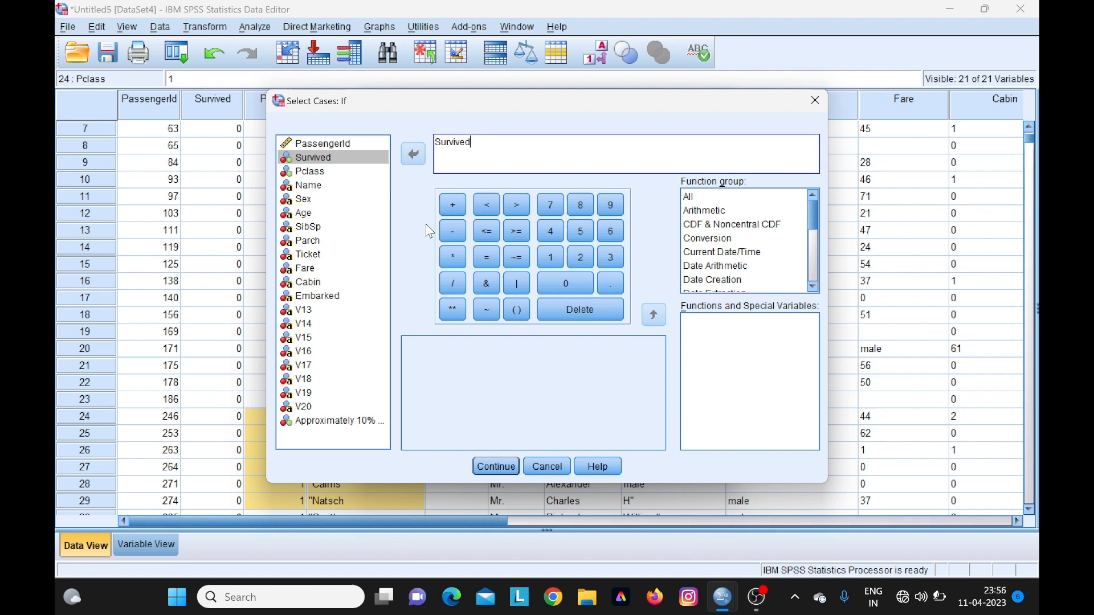
{"action": "type", "text": "=0"}
{"action": "left_click", "coordinate": [496, 467]}
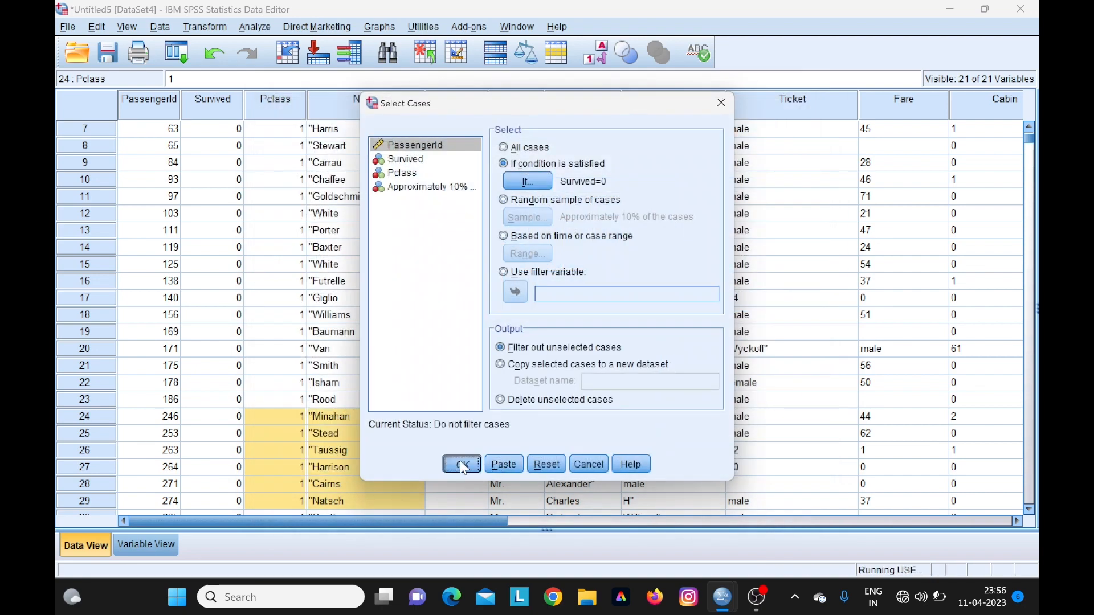
{"action": "left_click", "coordinate": [462, 466]}
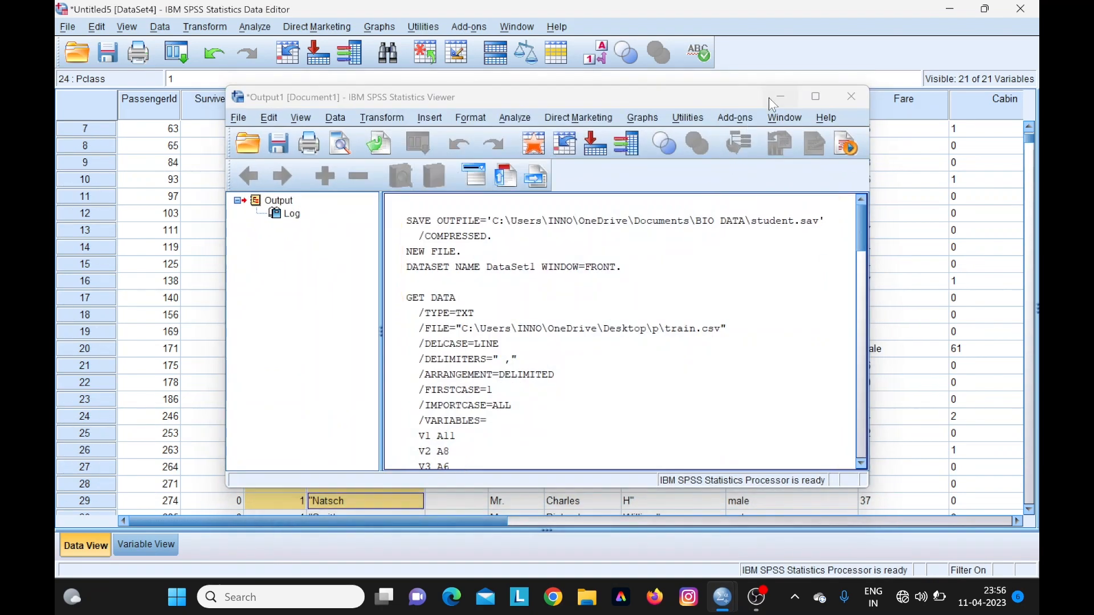
Minimize the output window and examine the case numbers against the Survived column to see which rows the filter keeps and crosses out.
{"action": "left_click", "coordinate": [770, 98]}
{"action": "scroll", "coordinate": [279, 314], "scroll_direction": "up", "scroll_amount": 2}
{"action": "scroll", "coordinate": [280, 313], "scroll_direction": "down", "scroll_amount": 8}
{"action": "scroll", "coordinate": [277, 309], "scroll_direction": "down", "scroll_amount": 15}
{"action": "scroll", "coordinate": [278, 310], "scroll_direction": "up", "scroll_amount": 10}
{"action": "scroll", "coordinate": [279, 315], "scroll_direction": "up", "scroll_amount": 14}
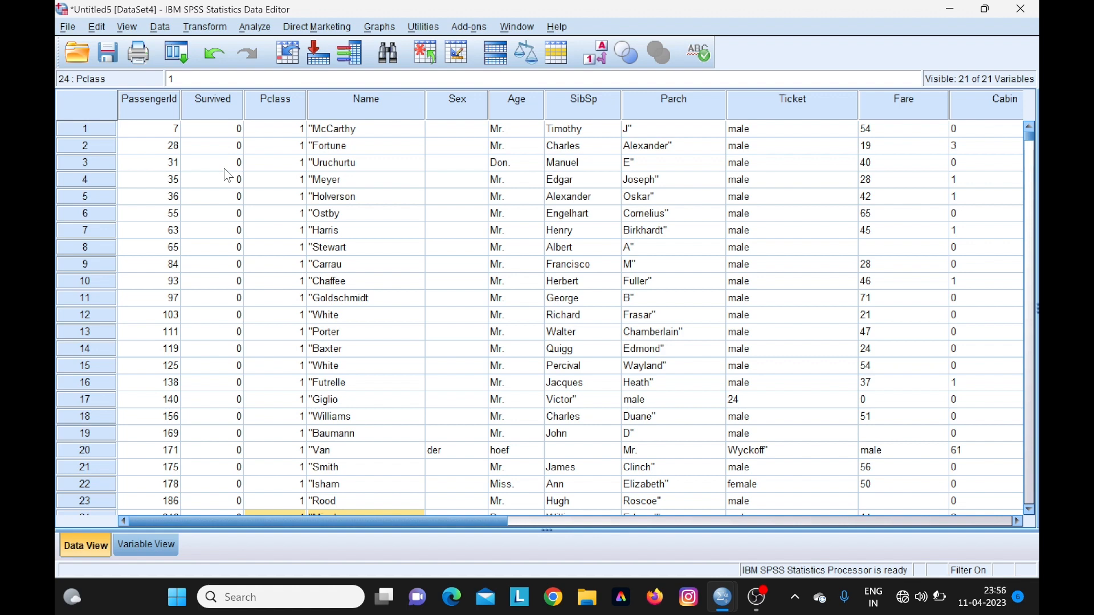
{"action": "scroll", "coordinate": [169, 181], "scroll_direction": "down", "scroll_amount": 20}
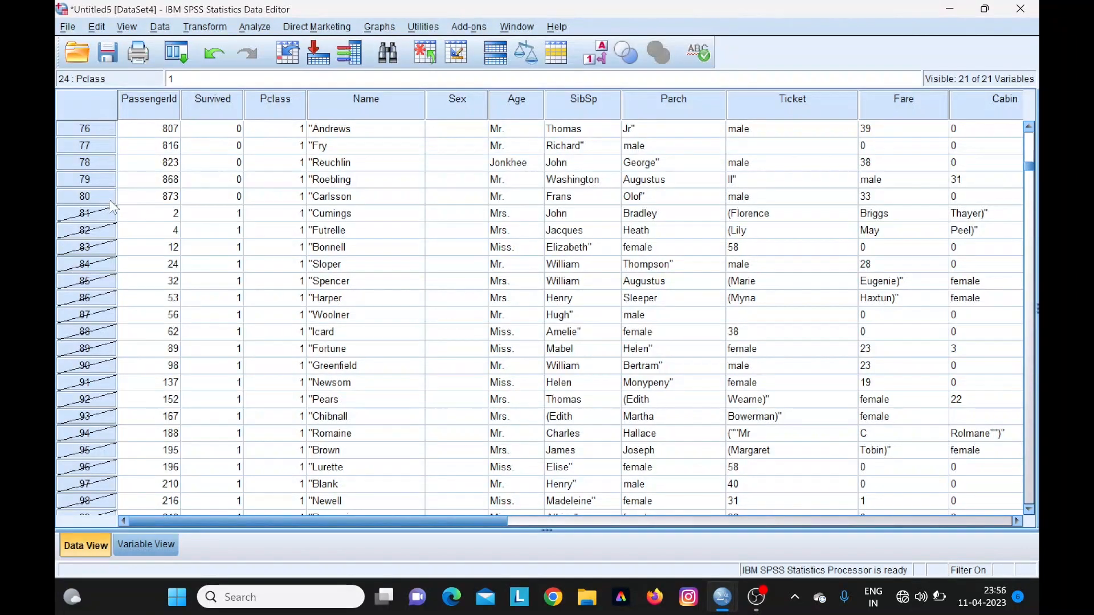
{"action": "scroll", "coordinate": [183, 223], "scroll_direction": "up", "scroll_amount": 9}
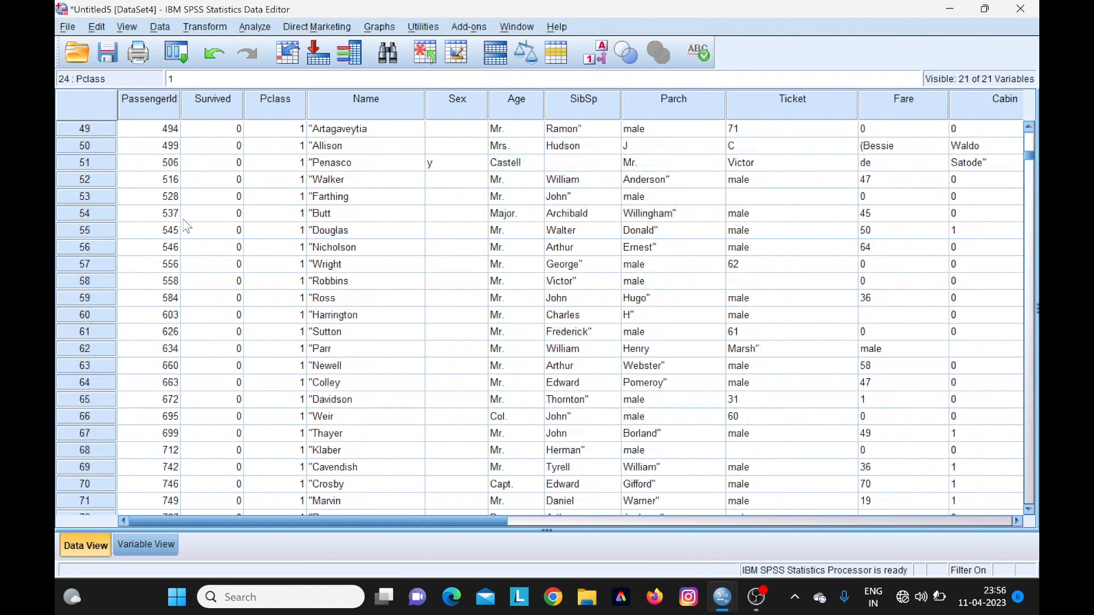
{"action": "scroll", "coordinate": [241, 154], "scroll_direction": "up", "scroll_amount": 8}
{"action": "scroll", "coordinate": [244, 145], "scroll_direction": "up", "scroll_amount": 7}
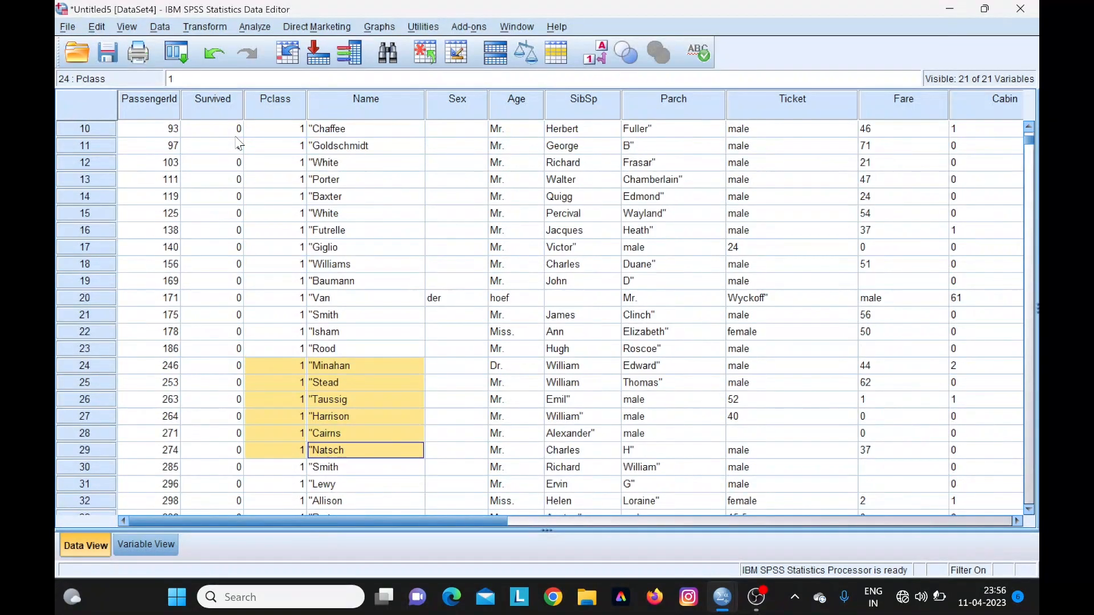
{"action": "scroll", "coordinate": [238, 141], "scroll_direction": "up", "scroll_amount": 1}
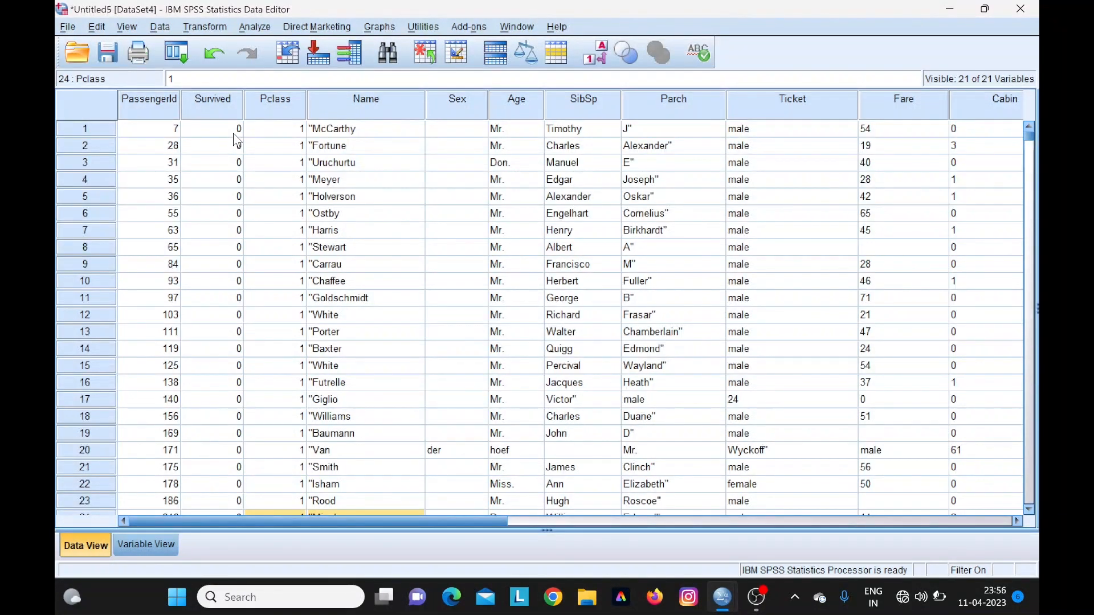
{"action": "scroll", "coordinate": [235, 140], "scroll_direction": "down", "scroll_amount": 20}
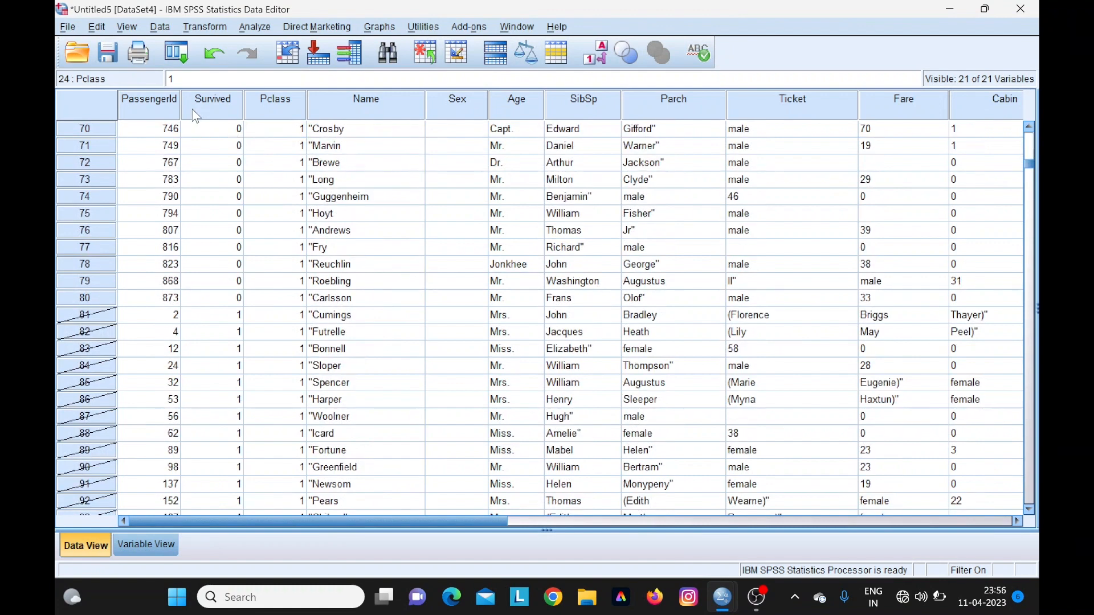
Remove the Survived=0 filter by selecting all cases, minimize the output window, and return to the first rows of the dataset.
{"action": "left_click", "coordinate": [162, 27]}
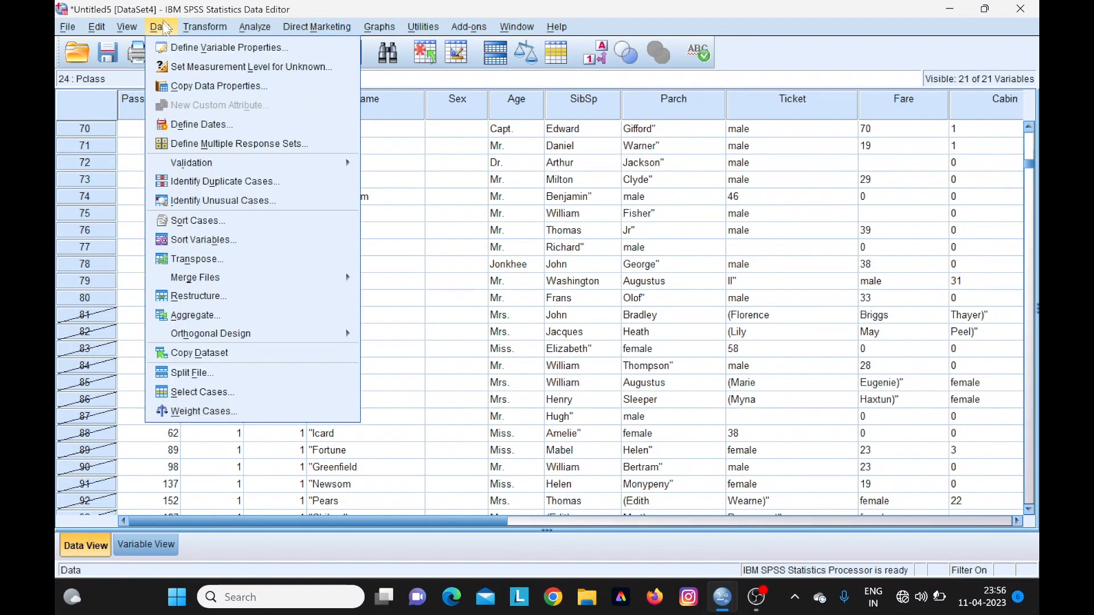
{"action": "left_click", "coordinate": [203, 392]}
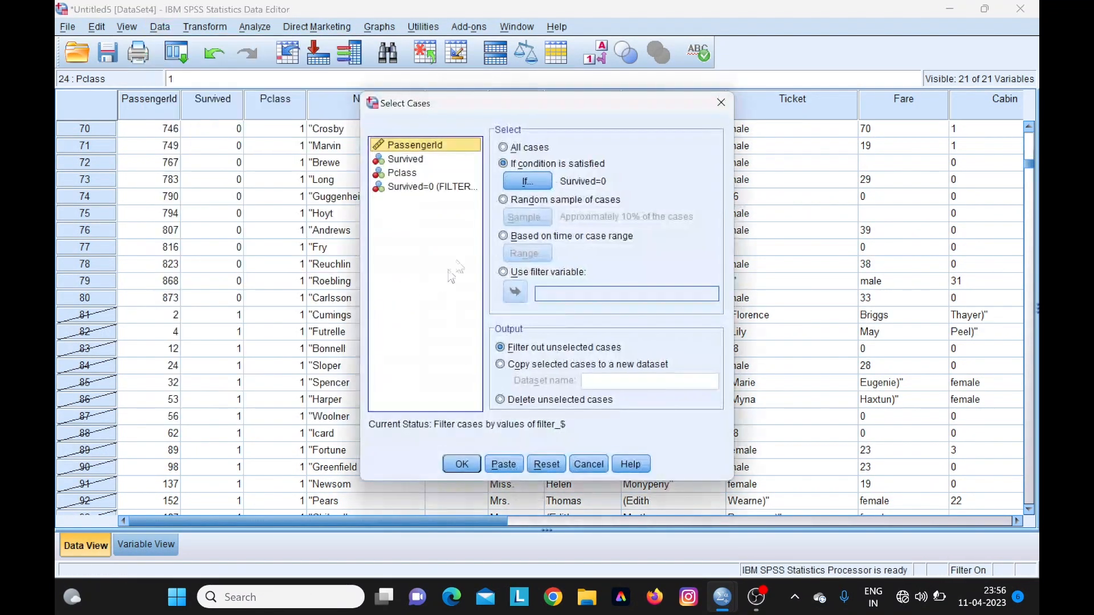
{"action": "left_click", "coordinate": [512, 149]}
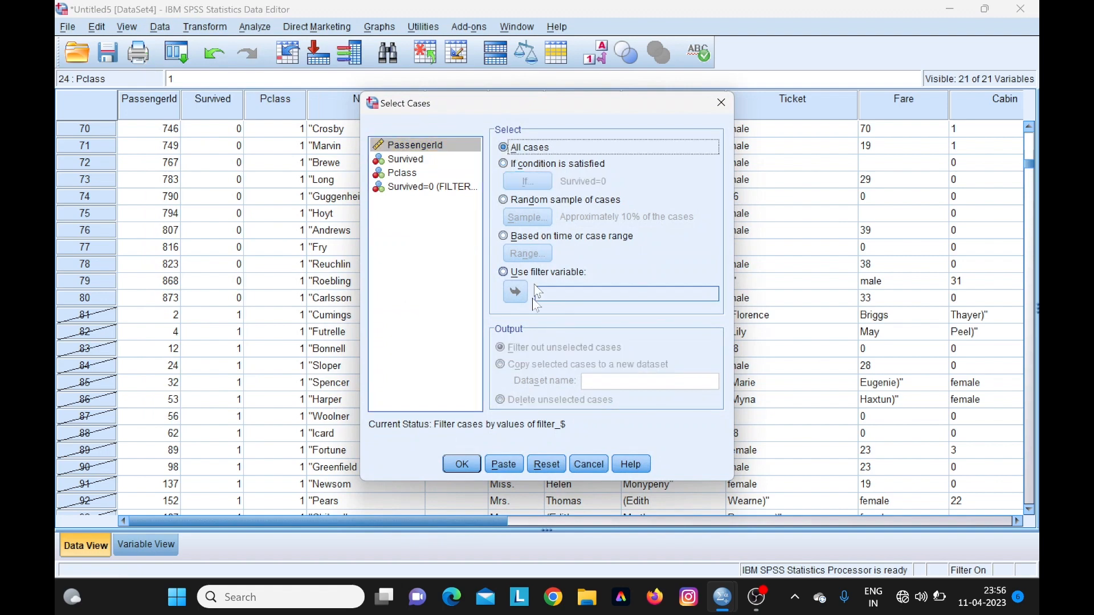
{"action": "left_click", "coordinate": [462, 464]}
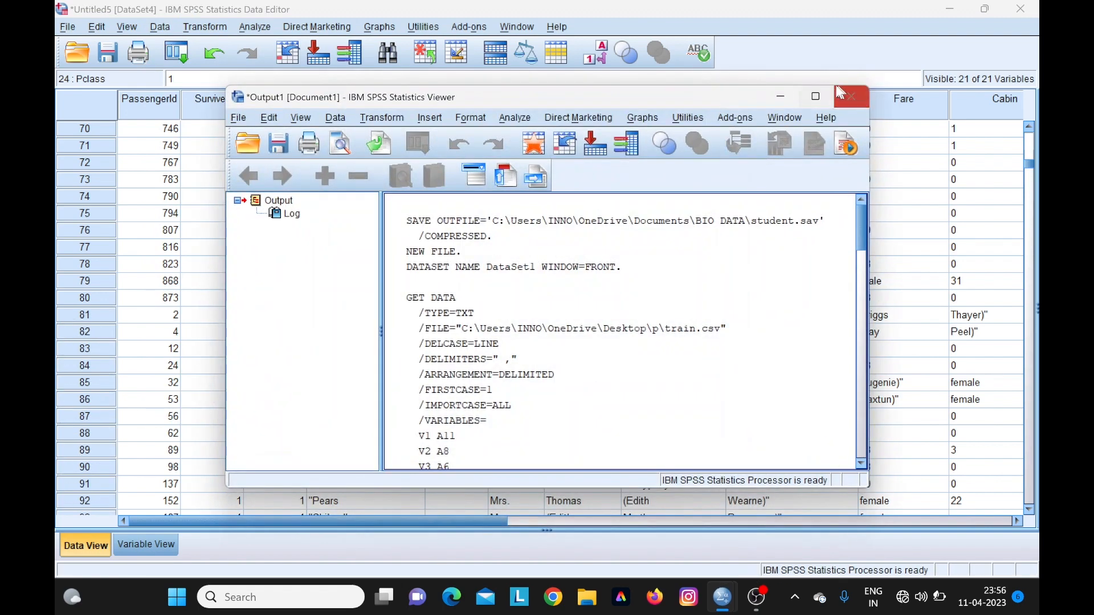
{"action": "left_click", "coordinate": [780, 97]}
{"action": "scroll", "coordinate": [170, 270], "scroll_direction": "up", "scroll_amount": 13}
{"action": "scroll", "coordinate": [170, 270], "scroll_direction": "up", "scroll_amount": 10}
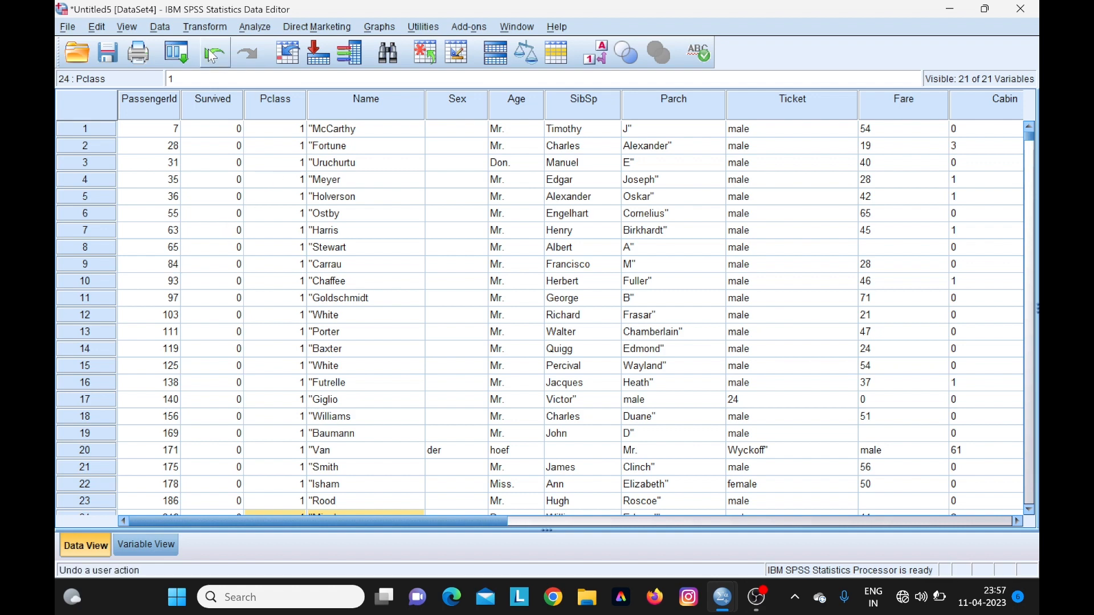
Select only the cases that satisfy the condition Pclass=3, filtering out the unselected ones, and minimize the output window.
{"action": "left_click", "coordinate": [161, 27]}
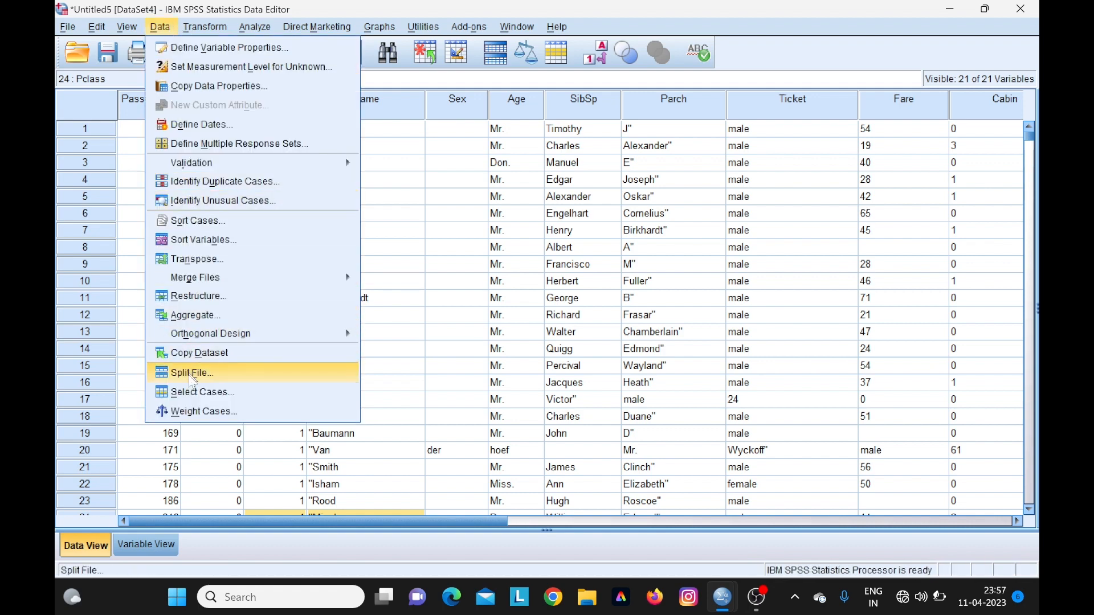
{"action": "left_click", "coordinate": [197, 392]}
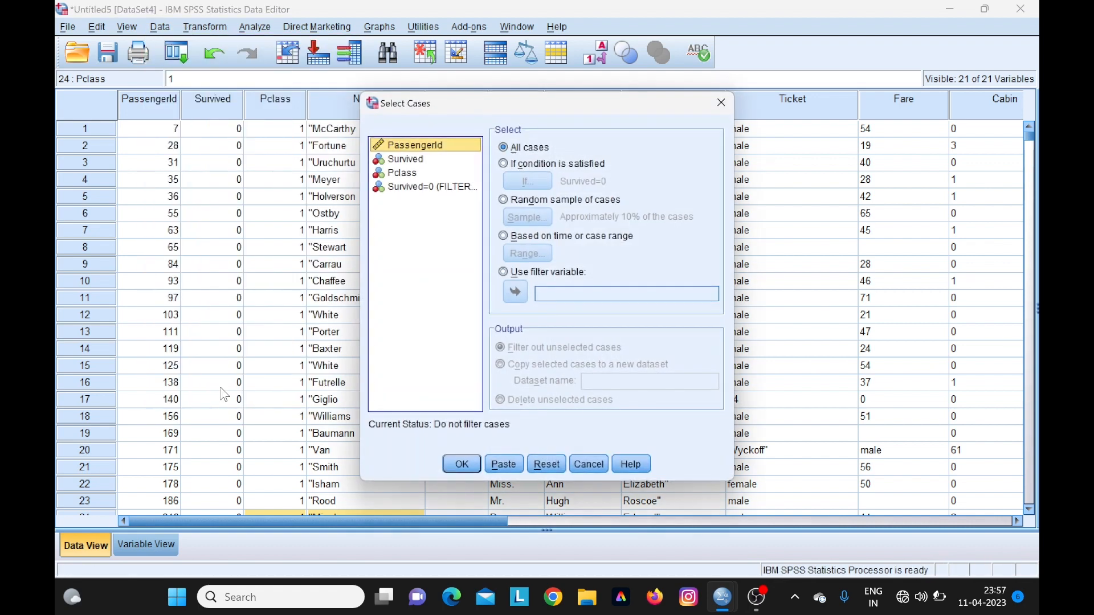
{"action": "left_click", "coordinate": [415, 176]}
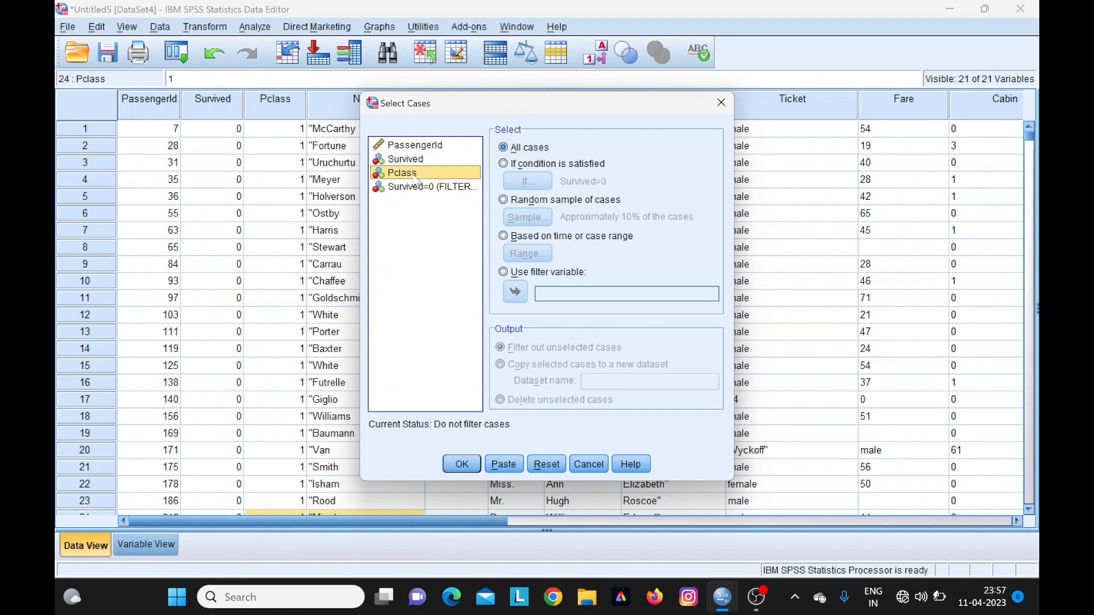
{"action": "left_click", "coordinate": [502, 165]}
{"action": "left_click", "coordinate": [527, 182]}
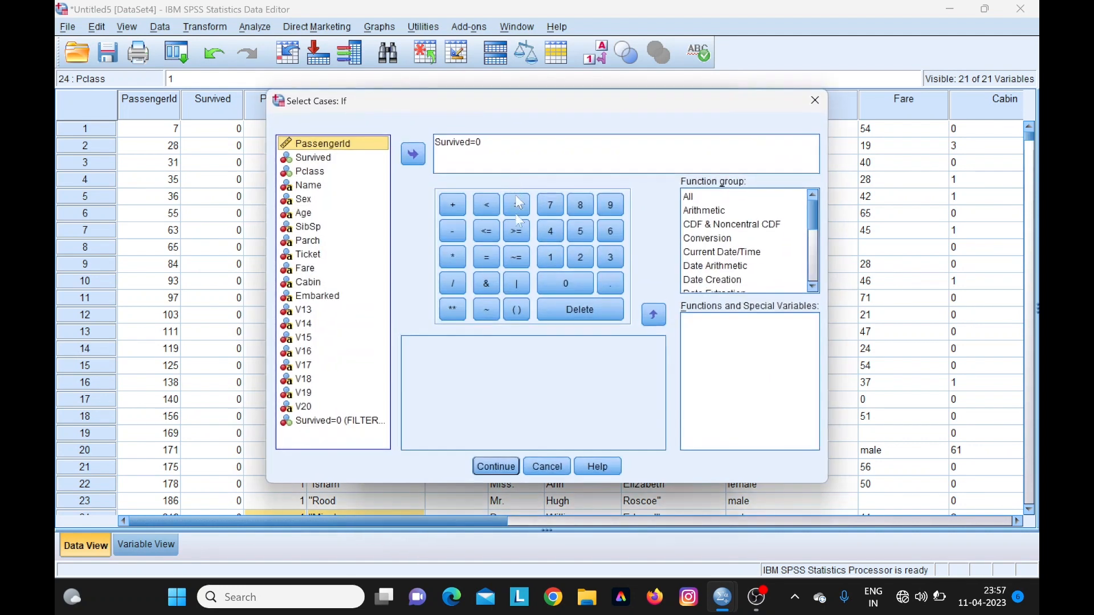
{"action": "left_click", "coordinate": [369, 170]}
{"action": "left_click", "coordinate": [414, 154]}
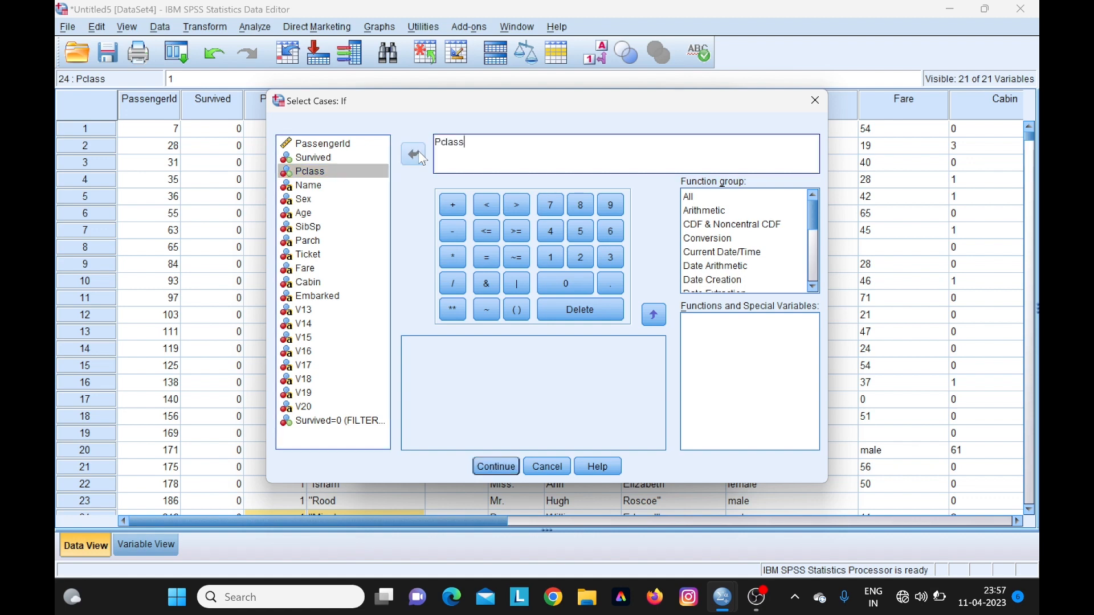
{"action": "type", "text": "=3"}
{"action": "left_click", "coordinate": [484, 471]}
{"action": "left_click", "coordinate": [459, 464]}
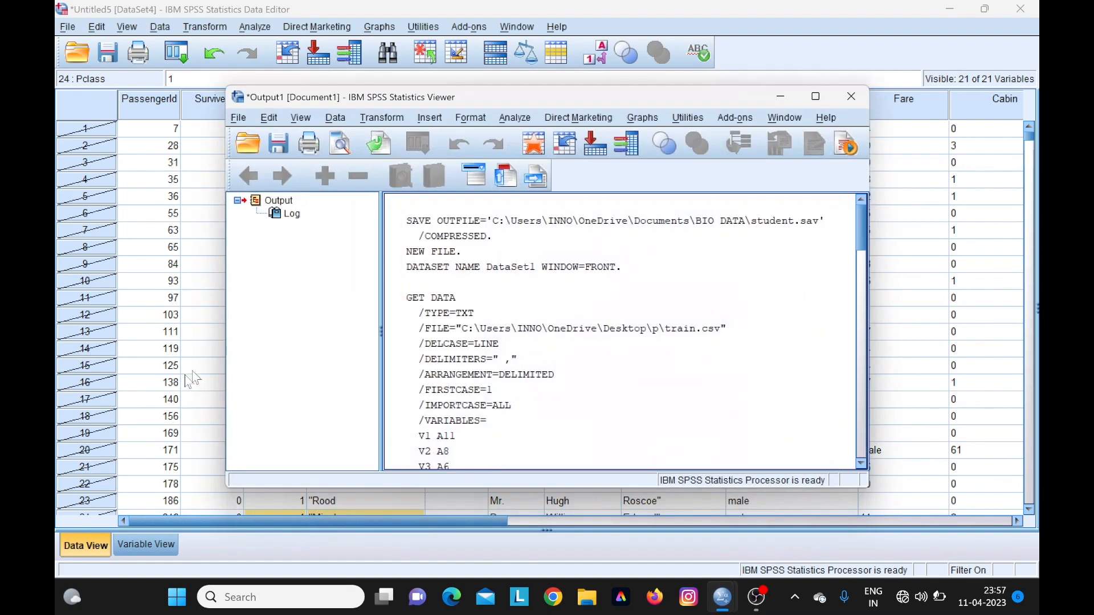
{"action": "left_click", "coordinate": [780, 97]}
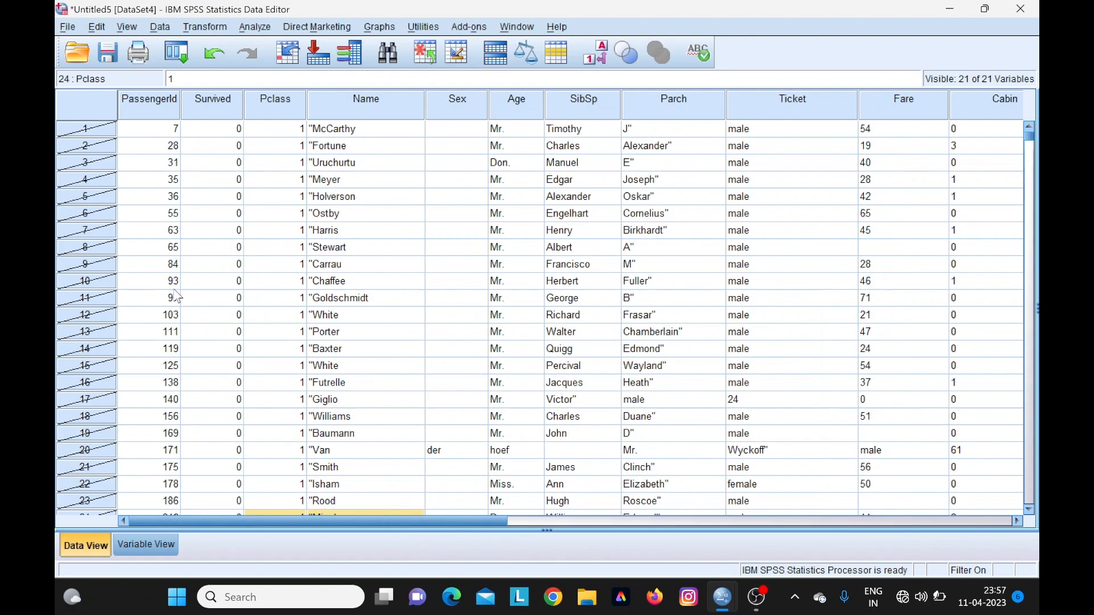
Examine the case numbers against the Pclass column to find where the crossed-out rows end and the selected cases begin.
{"action": "scroll", "coordinate": [274, 165], "scroll_direction": "down", "scroll_amount": 20}
{"action": "scroll", "coordinate": [276, 169], "scroll_direction": "down", "scroll_amount": 20}
{"action": "scroll", "coordinate": [276, 173], "scroll_direction": "down", "scroll_amount": 20}
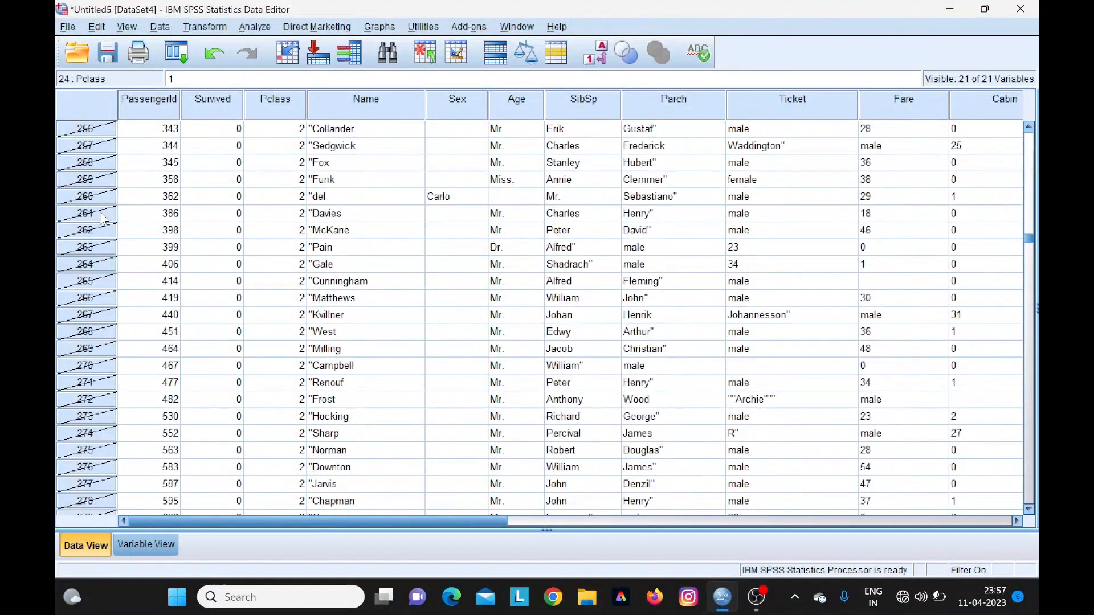
{"action": "scroll", "coordinate": [102, 218], "scroll_direction": "down", "scroll_amount": 3}
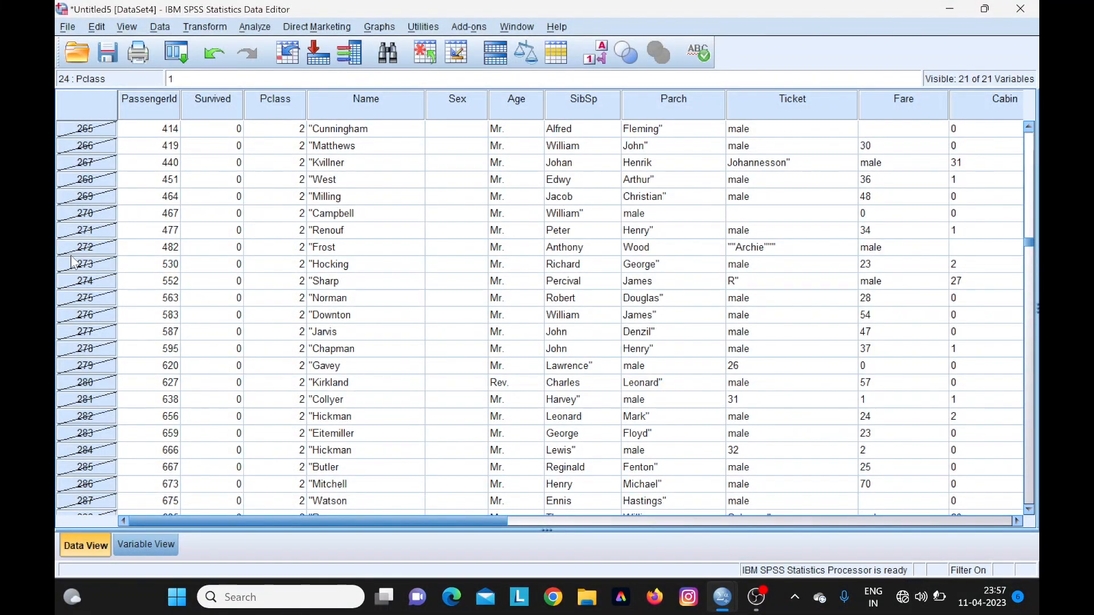
{"action": "scroll", "coordinate": [73, 262], "scroll_direction": "down", "scroll_amount": 20}
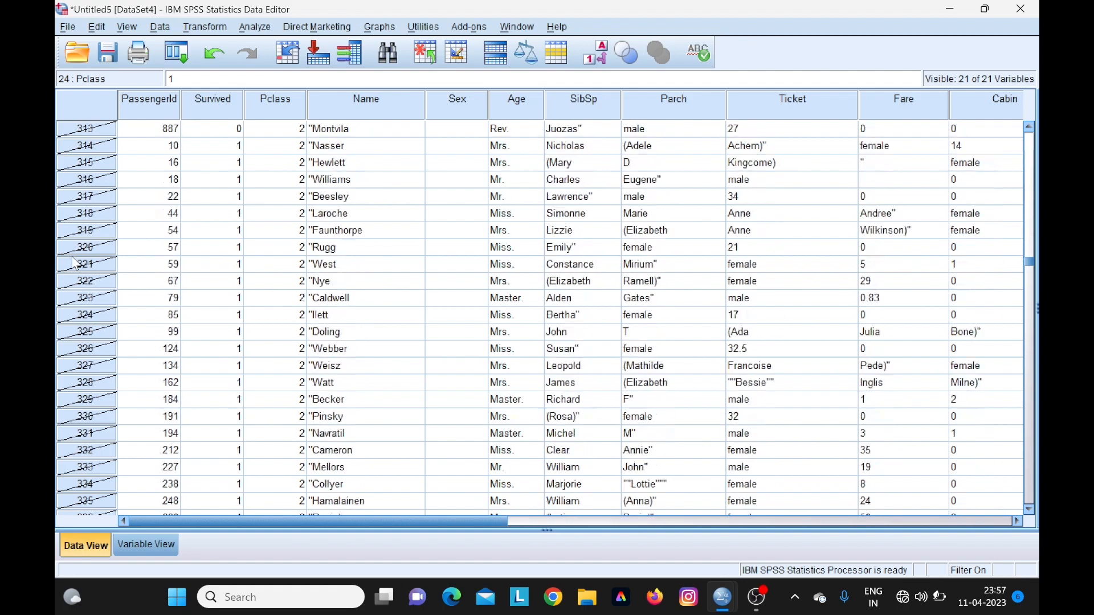
{"action": "scroll", "coordinate": [74, 267], "scroll_direction": "down", "scroll_amount": 20}
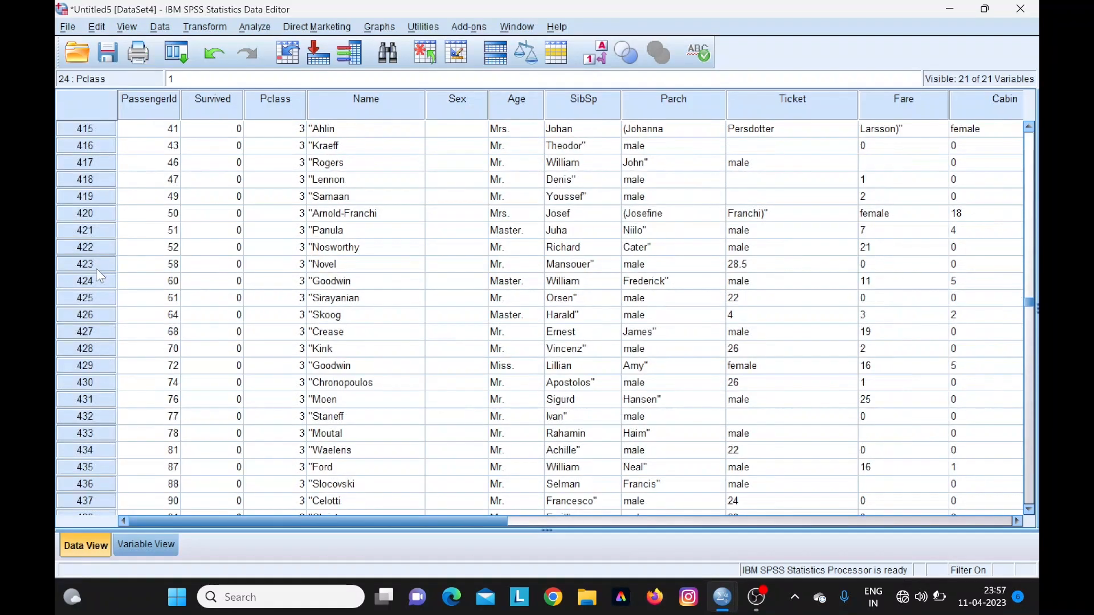
{"action": "scroll", "coordinate": [296, 244], "scroll_direction": "up", "scroll_amount": 8}
{"action": "scroll", "coordinate": [87, 299], "scroll_direction": "down", "scroll_amount": 1}
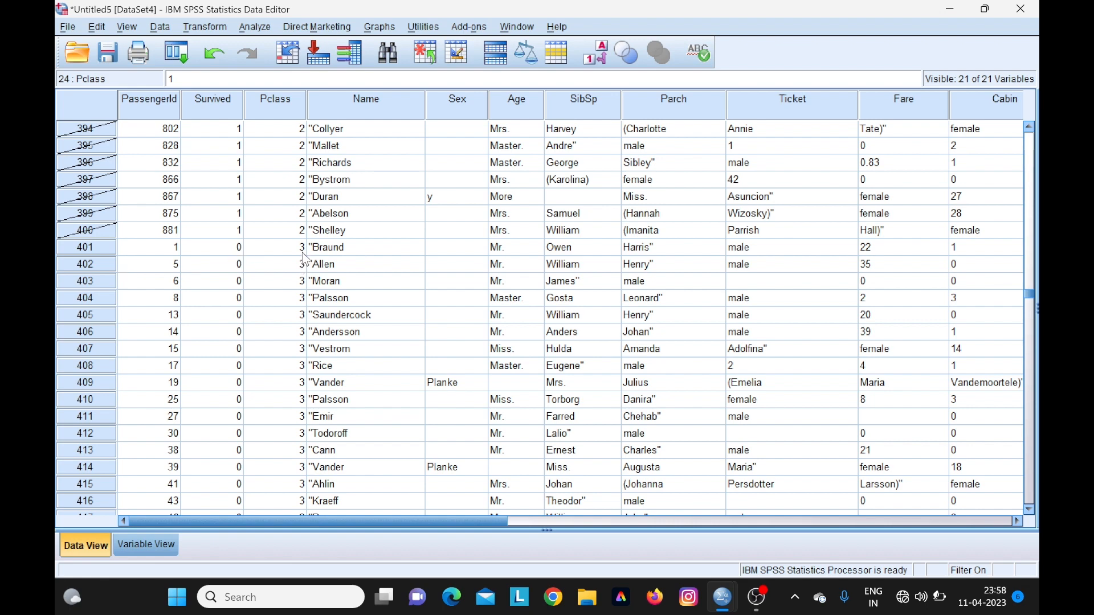
Remove the Pclass=3 filter by selecting all cases, minimize the output window, and check the case numbers further down.
{"action": "left_click", "coordinate": [159, 27]}
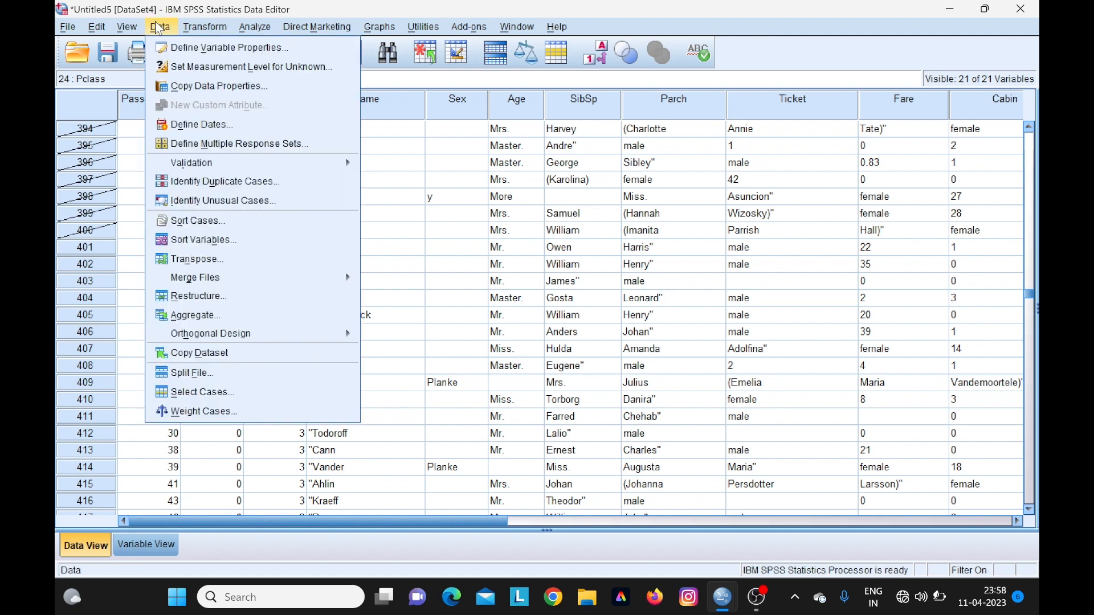
{"action": "left_click", "coordinate": [196, 393]}
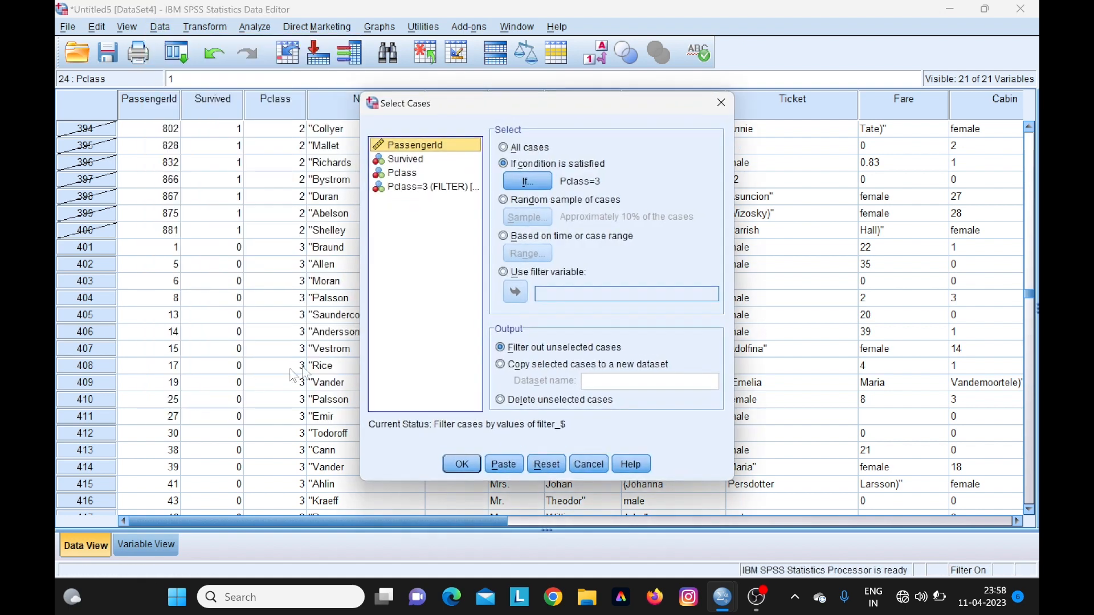
{"action": "left_click", "coordinate": [511, 150]}
{"action": "left_click", "coordinate": [469, 464]}
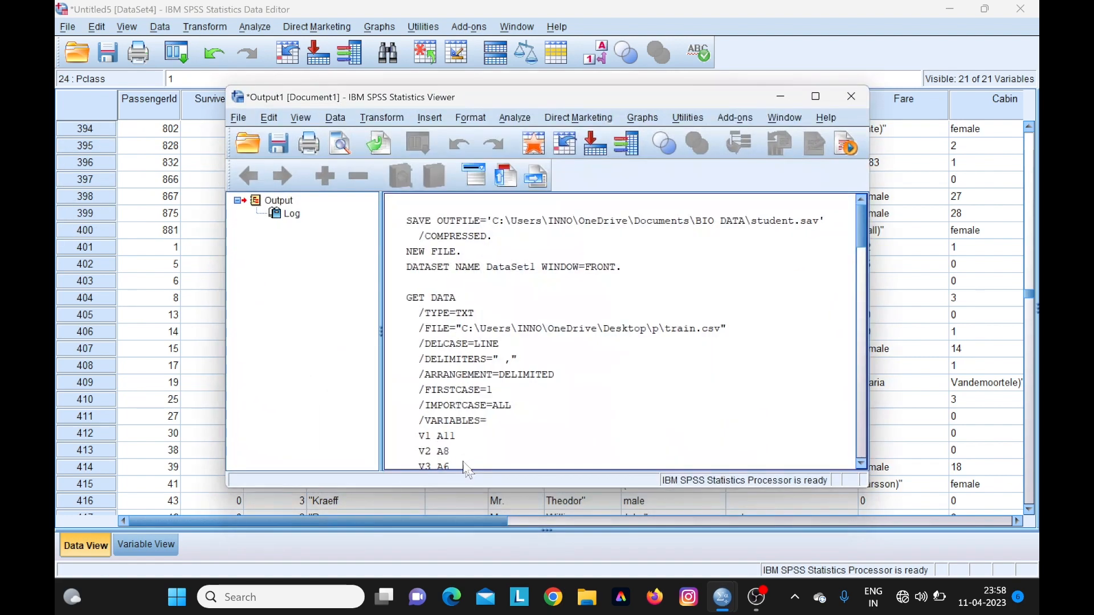
{"action": "left_click", "coordinate": [781, 97]}
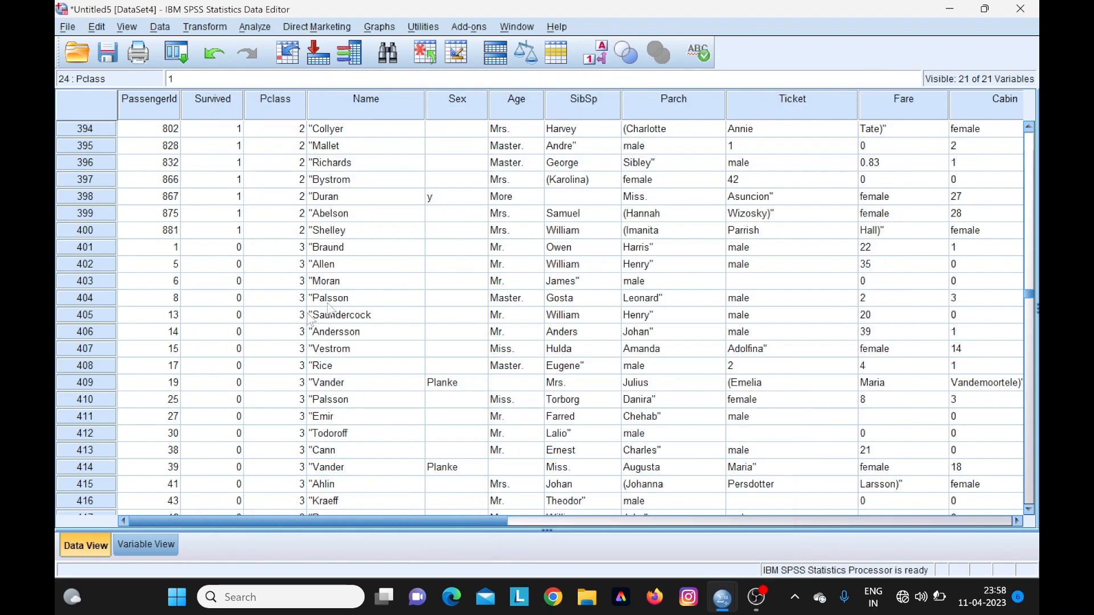
{"action": "scroll", "coordinate": [205, 382], "scroll_direction": "down", "scroll_amount": 7}
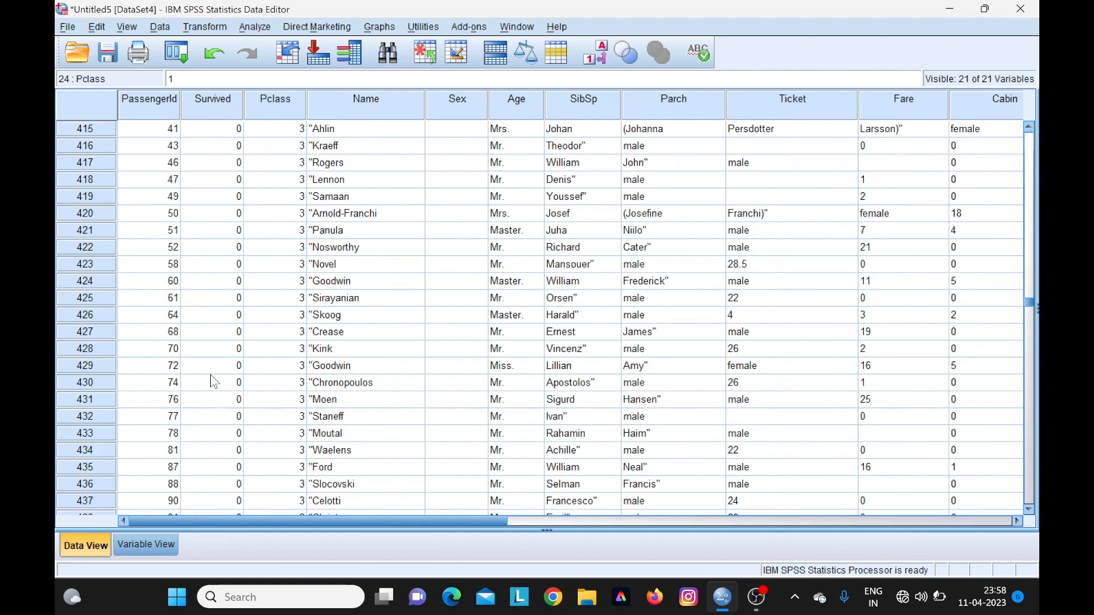